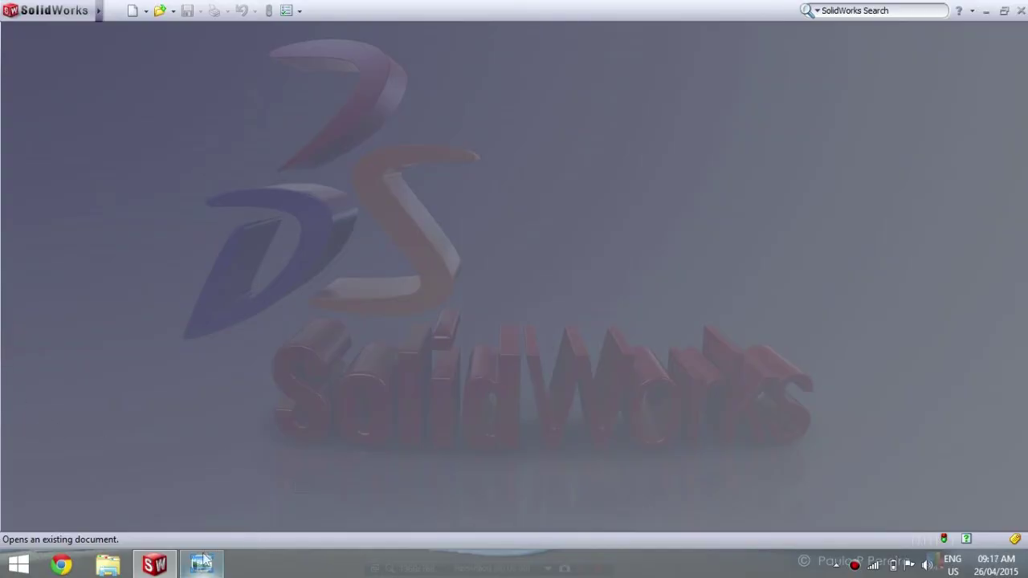
# Review the clamp's reference drawing in Photo Viewer, then start a new SolidWorks document
pyautogui.click(201, 563)
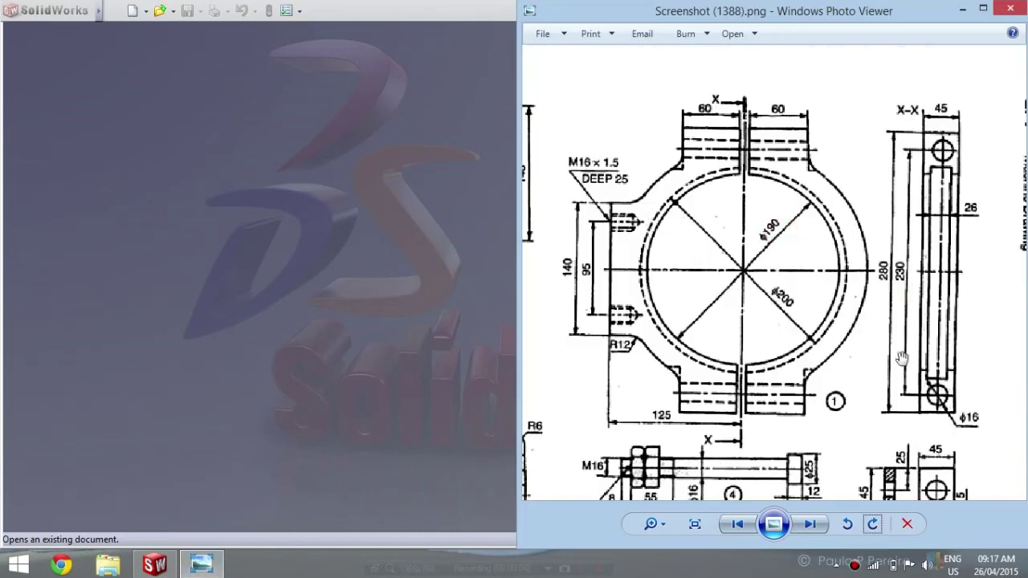
pyautogui.click(962, 10)
pyautogui.click(133, 10)
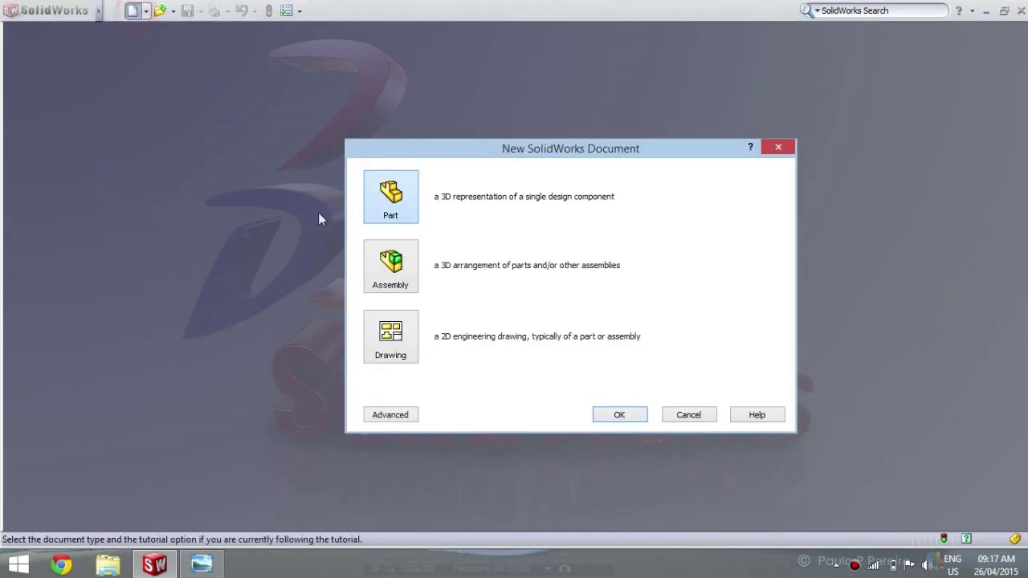
# Create a new part and start a sketch on the Front plane
pyautogui.click(614, 415)
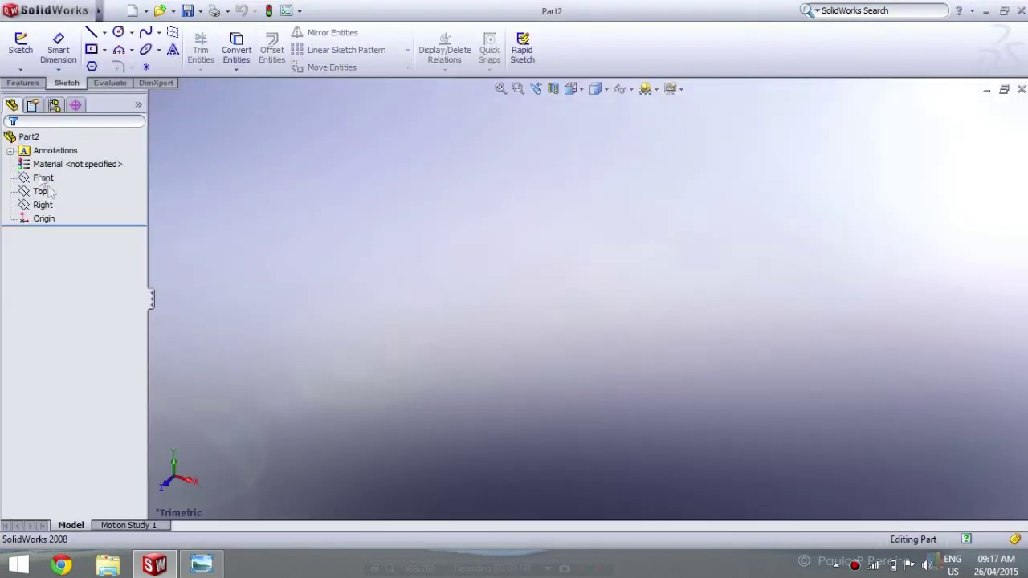
pyautogui.click(43, 178)
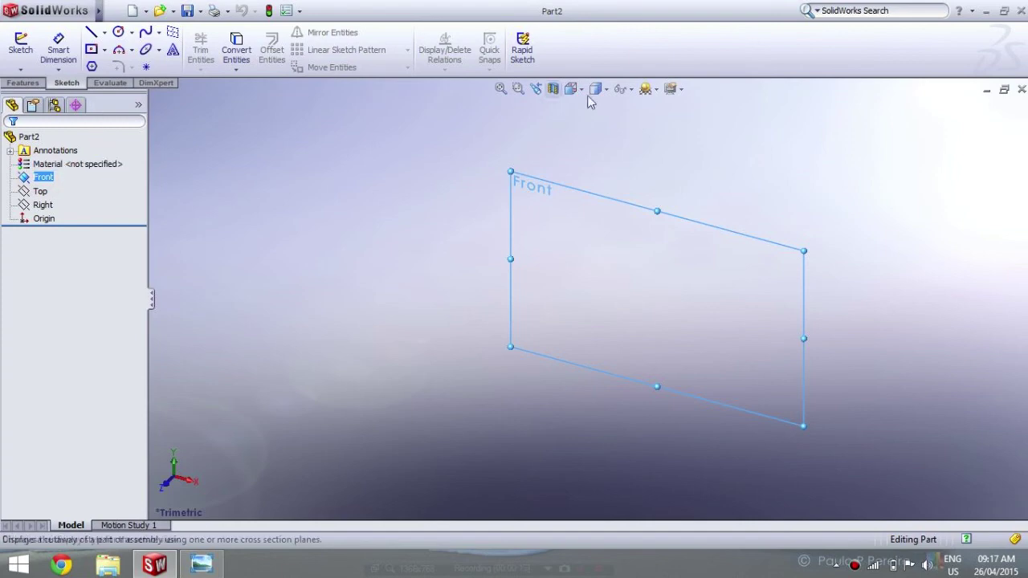
pyautogui.click(20, 44)
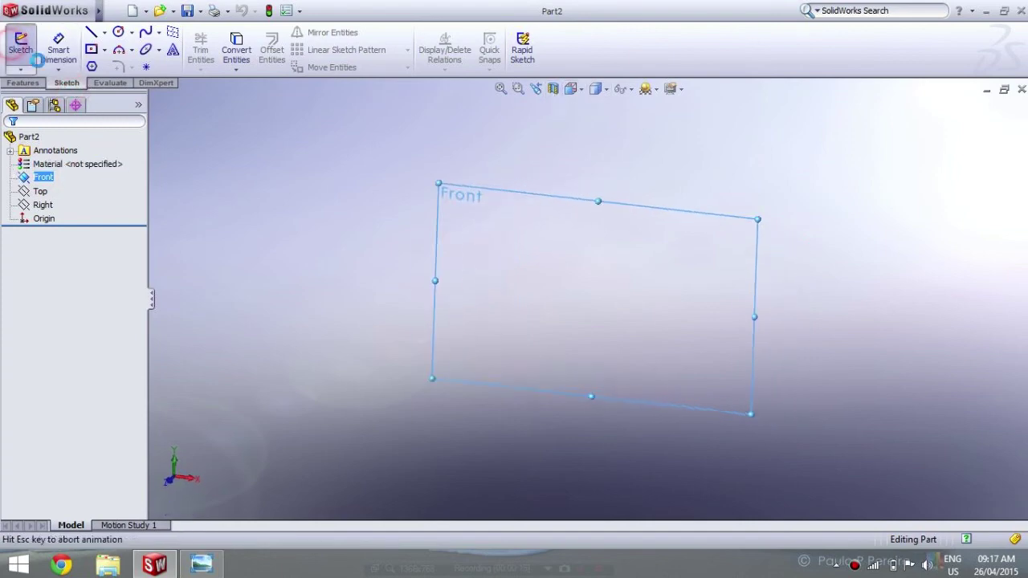
# Draw a vertical line passing through the origin
pyautogui.click(91, 34)
pyautogui.click(516, 219)
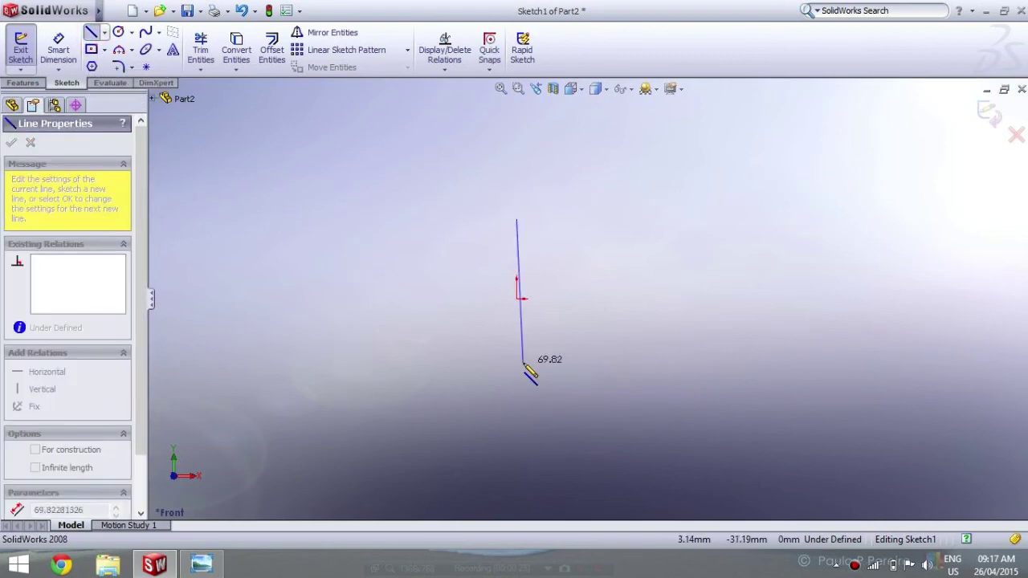
pyautogui.click(516, 380)
pyautogui.rightClick(517, 379)
pyautogui.click(564, 18)
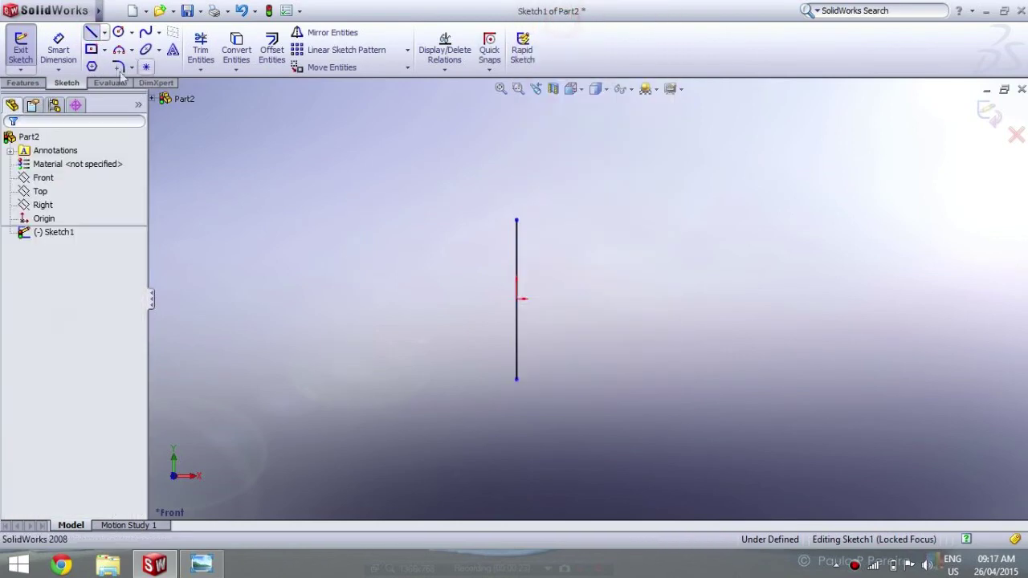
# Draw a horizontal line crossing the vertical one at the origin
pyautogui.click(91, 34)
pyautogui.click(319, 299)
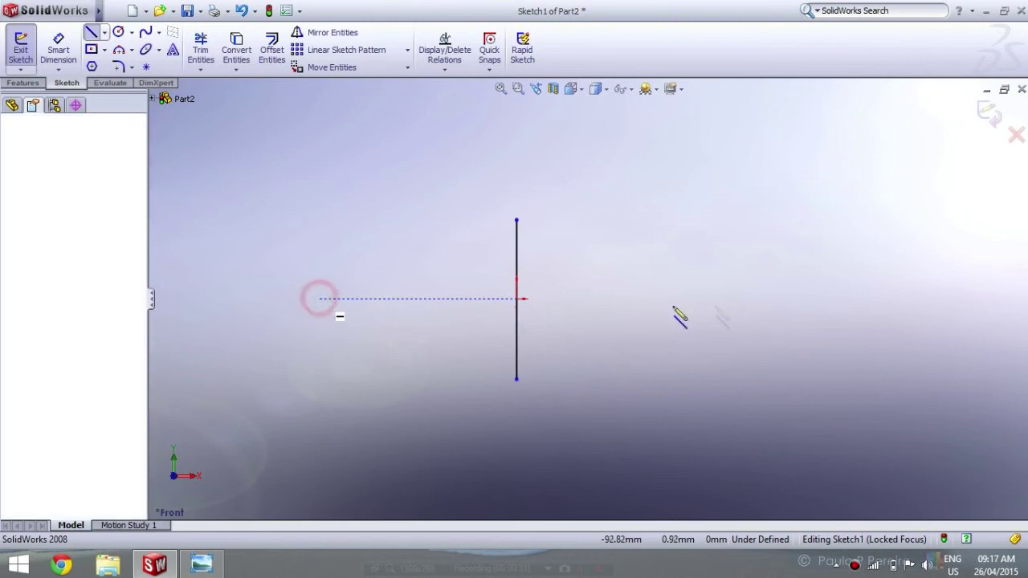
pyautogui.click(731, 298)
pyautogui.rightClick(730, 299)
pyautogui.click(758, 184)
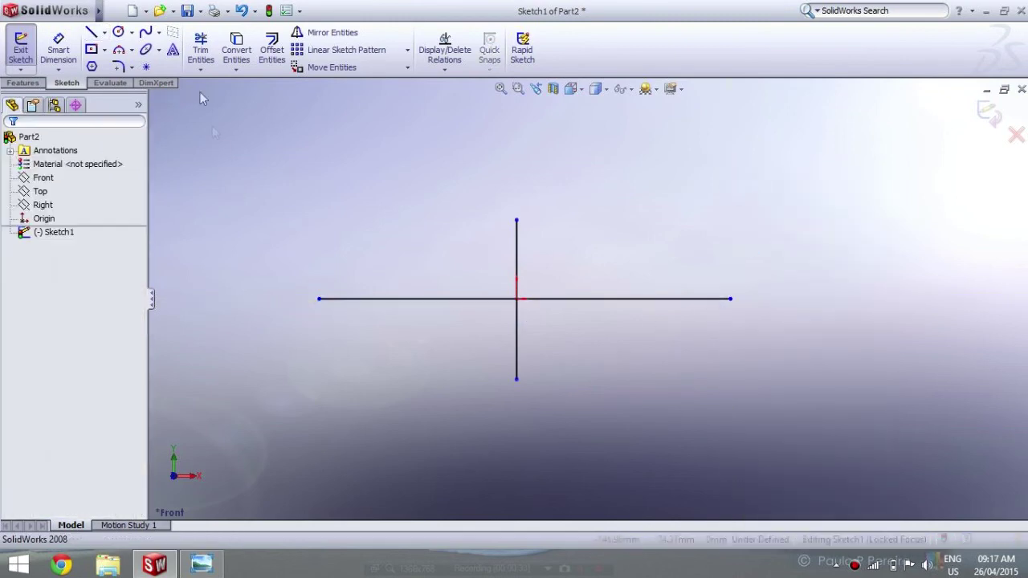
pyautogui.click(118, 32)
# Draw a 190 mm diameter circle (radius 95) centred on the origin
pyautogui.click(517, 299)
pyautogui.click(584, 392)
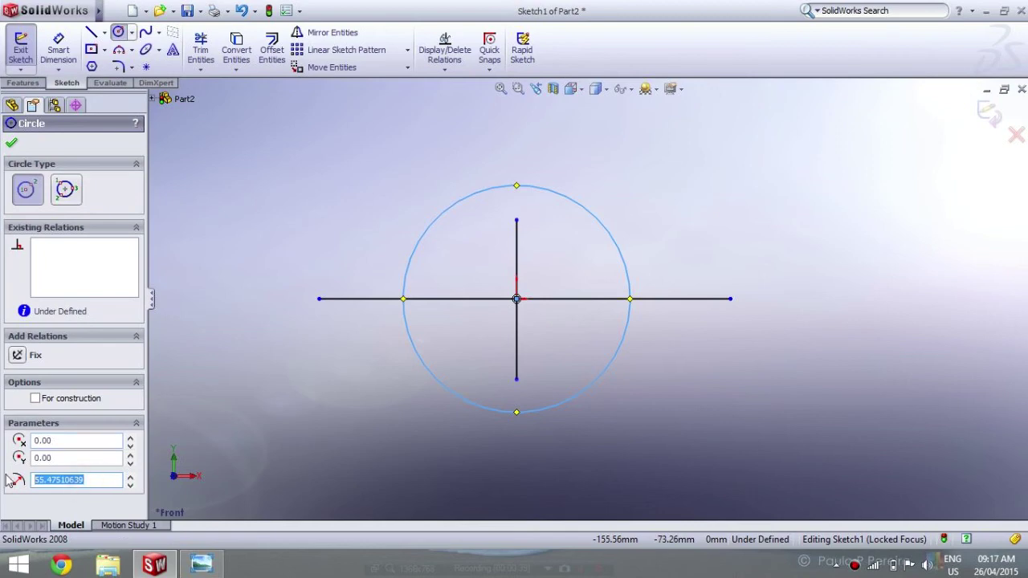
pyautogui.write('95')
pyautogui.press('Return')
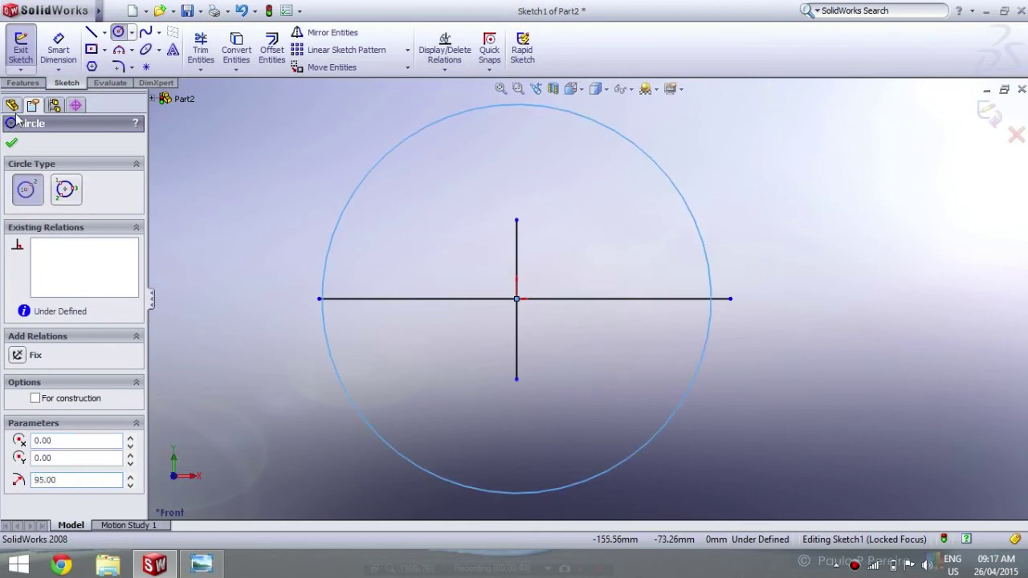
pyautogui.click(10, 145)
# Extend the crossing lines' ends beyond the 190 mm circle
pyautogui.moveTo(319, 299); pyautogui.dragTo(299, 299)
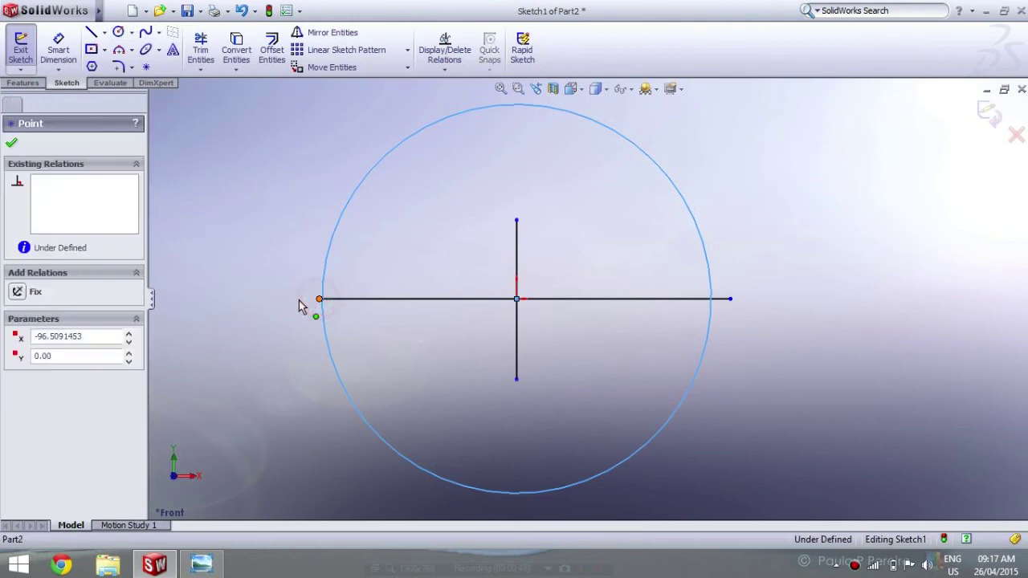
pyautogui.press('z')
pyautogui.moveTo(538, 243); pyautogui.dragTo(538, 138)
pyautogui.moveTo(539, 355); pyautogui.dragTo(539, 486)
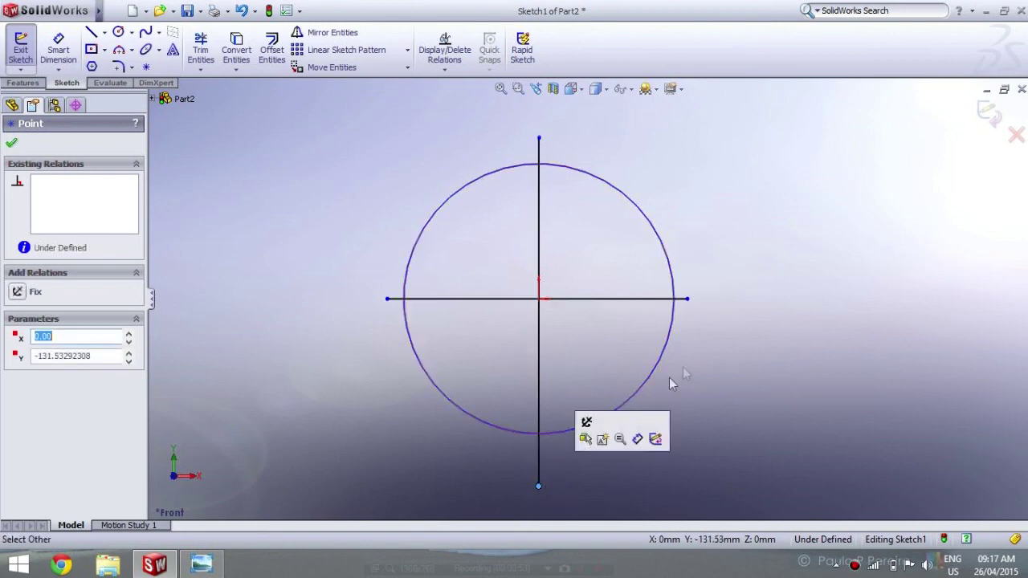
pyautogui.click(11, 144)
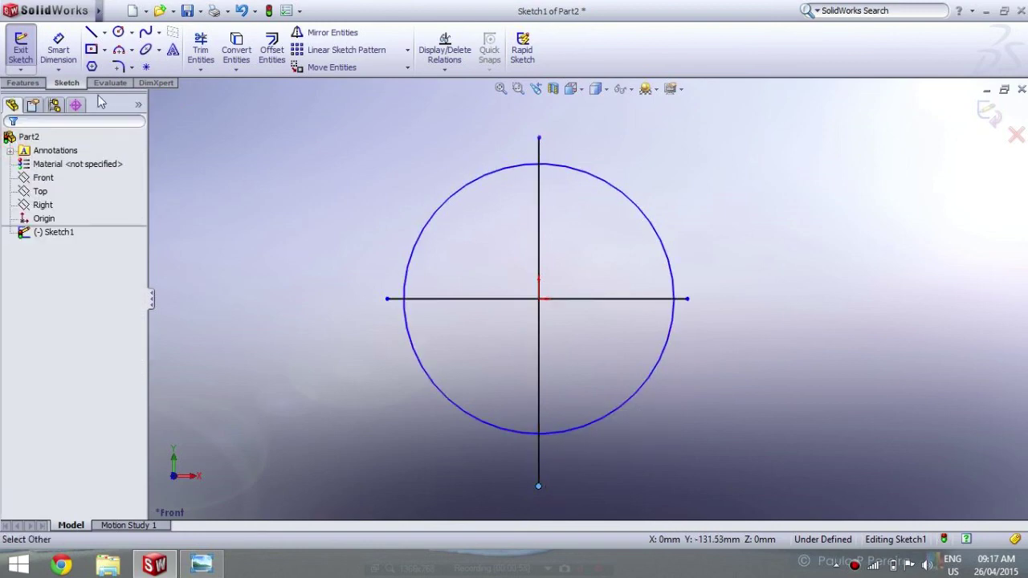
# Add a concentric 230 mm diameter circle (radius 115) at the origin
pyautogui.click(118, 32)
pyautogui.click(538, 299)
pyautogui.click(623, 448)
pyautogui.write('230/2')
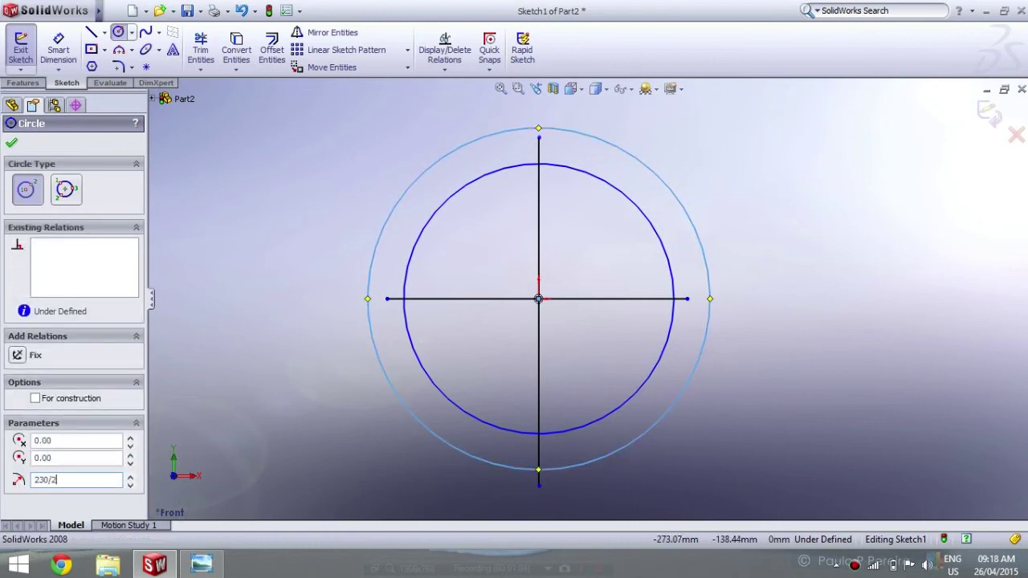
pyautogui.press('Return')
pyautogui.click(11, 145)
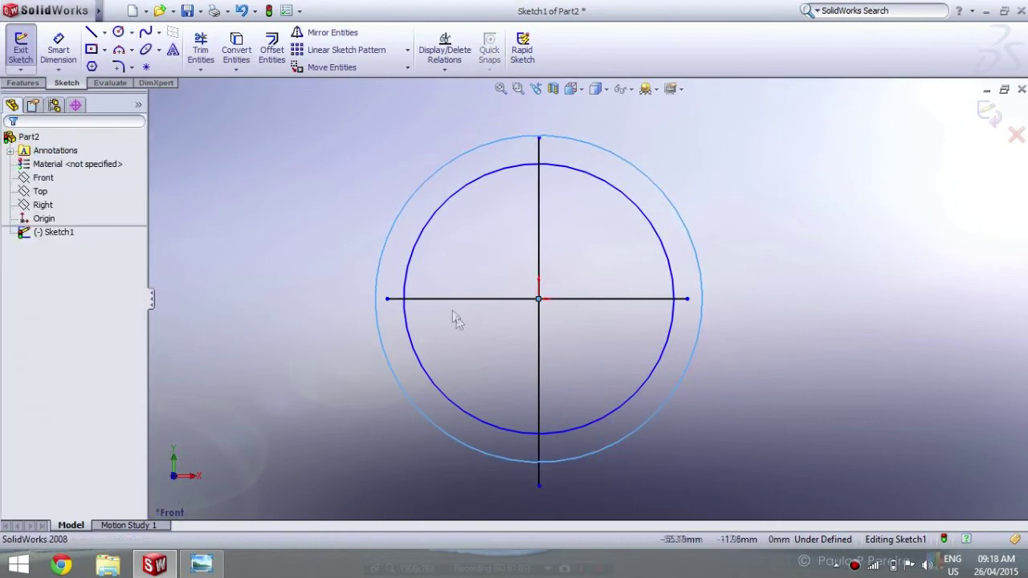
# Stretch all four line ends beyond the 230 mm outer circle
pyautogui.moveTo(387, 299); pyautogui.dragTo(350, 308)
pyautogui.moveTo(687, 298); pyautogui.dragTo(725, 299)
pyautogui.moveTo(539, 138); pyautogui.dragTo(538, 120)
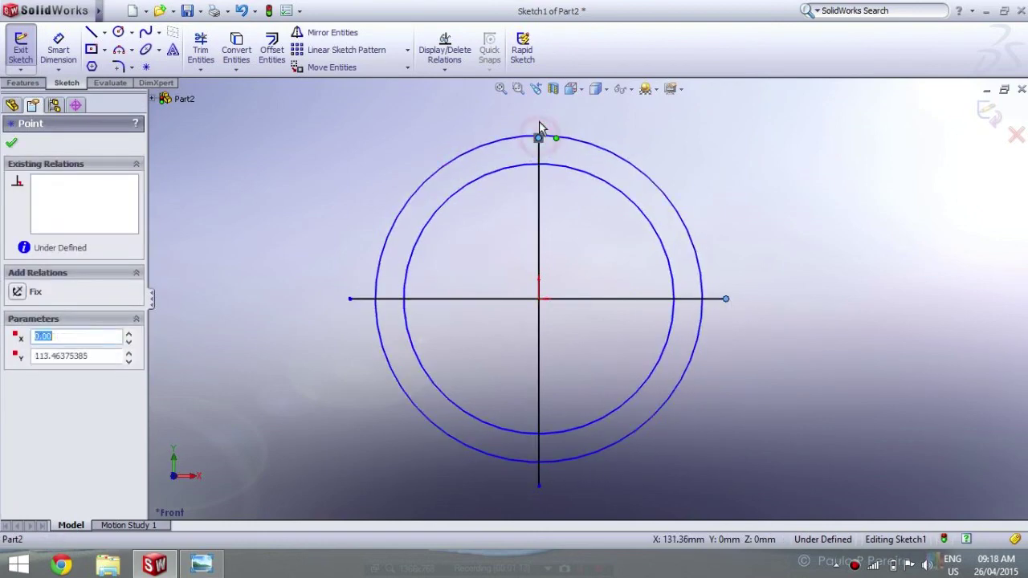
pyautogui.click(538, 488)
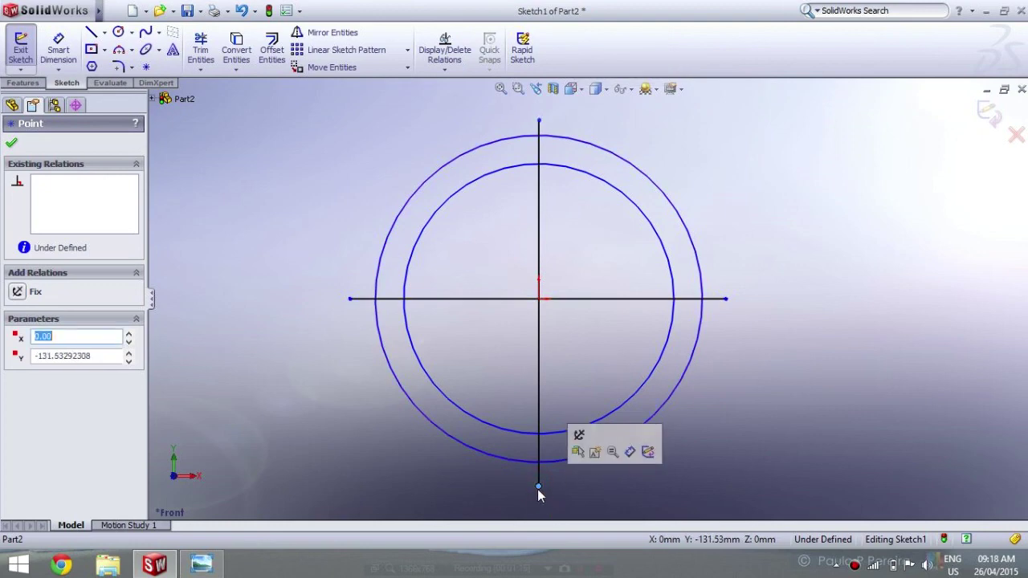
pyautogui.moveTo(538, 486); pyautogui.dragTo(539, 501)
pyautogui.click(600, 492)
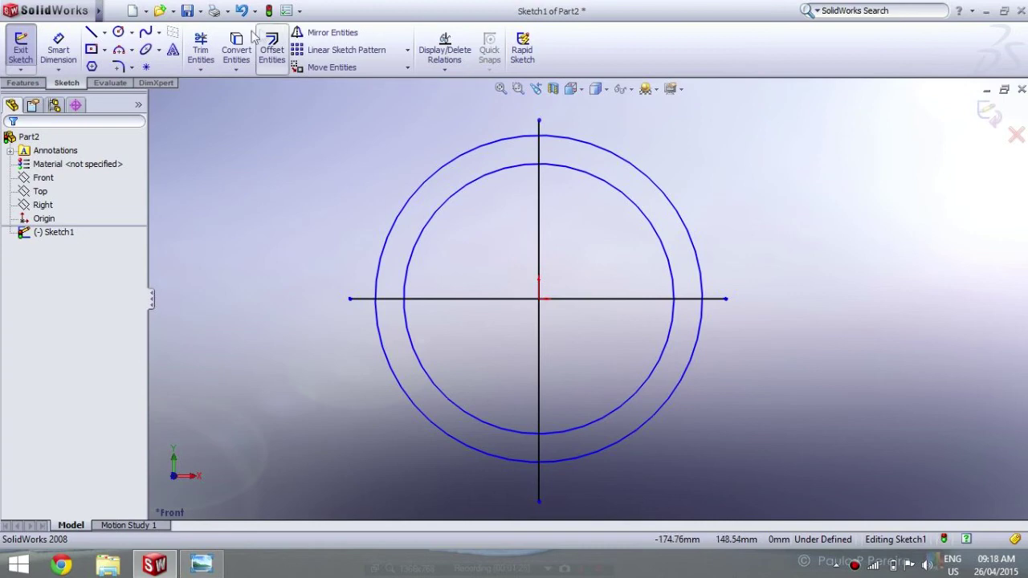
# Offset the vertical centre line 4 mm to both sides
pyautogui.click(271, 46)
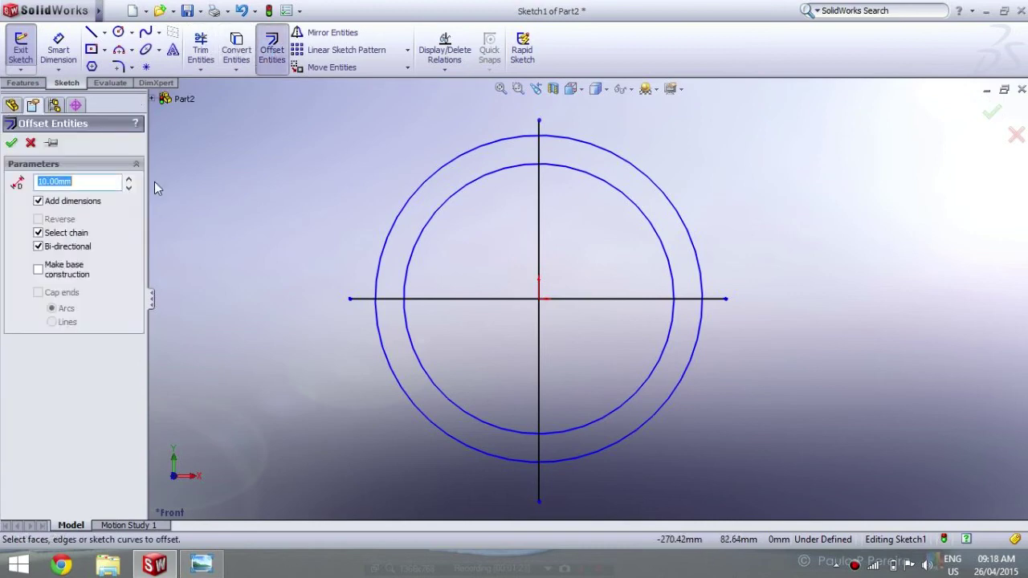
pyautogui.click(540, 213)
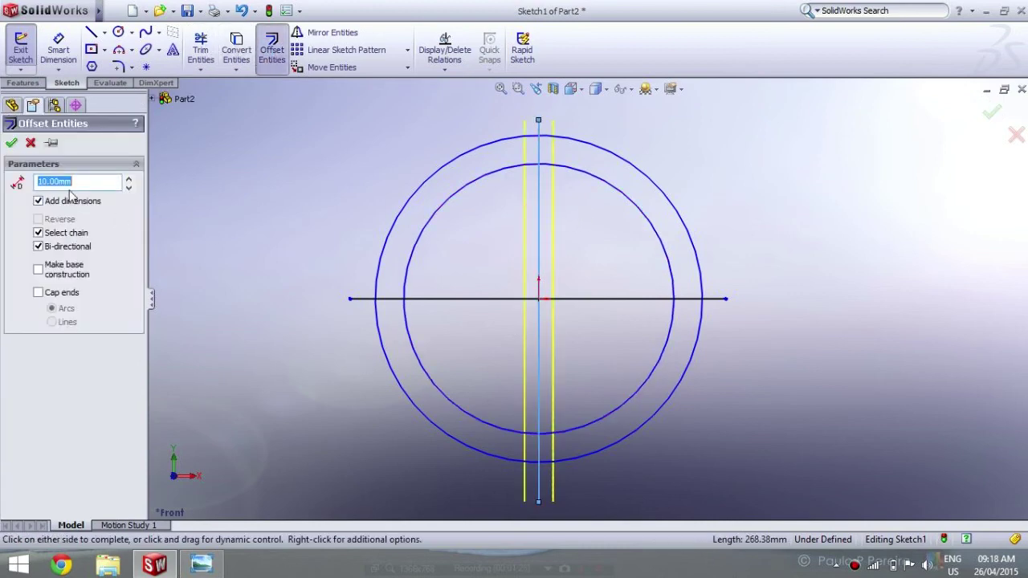
pyautogui.write('4')
pyautogui.press('Return')
pyautogui.click(11, 143)
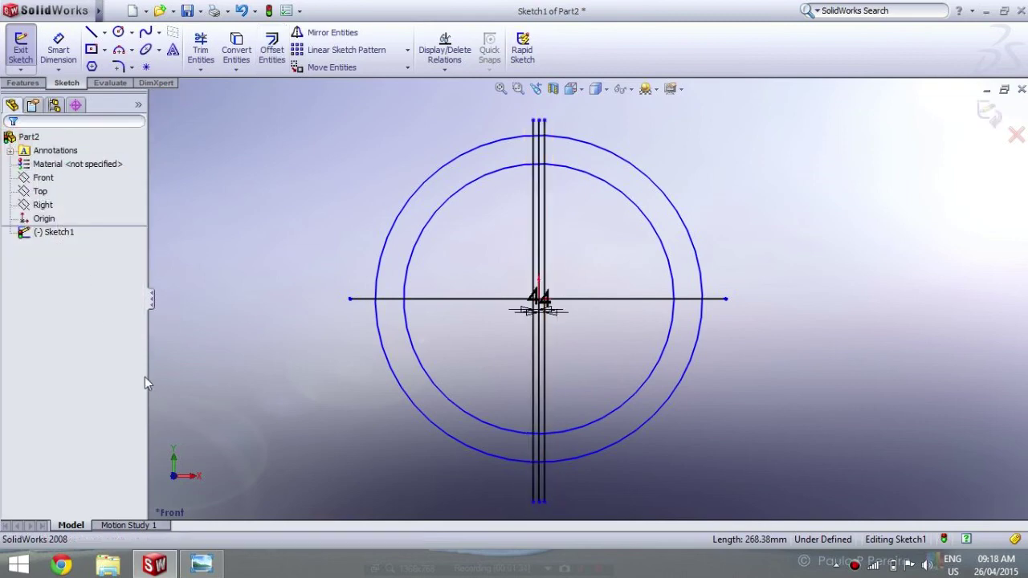
# Delete the two 4 mm offset dimensions and fit the sketch in view
pyautogui.scroll(1, 583, 331)
pyautogui.scroll(4, 583, 331)
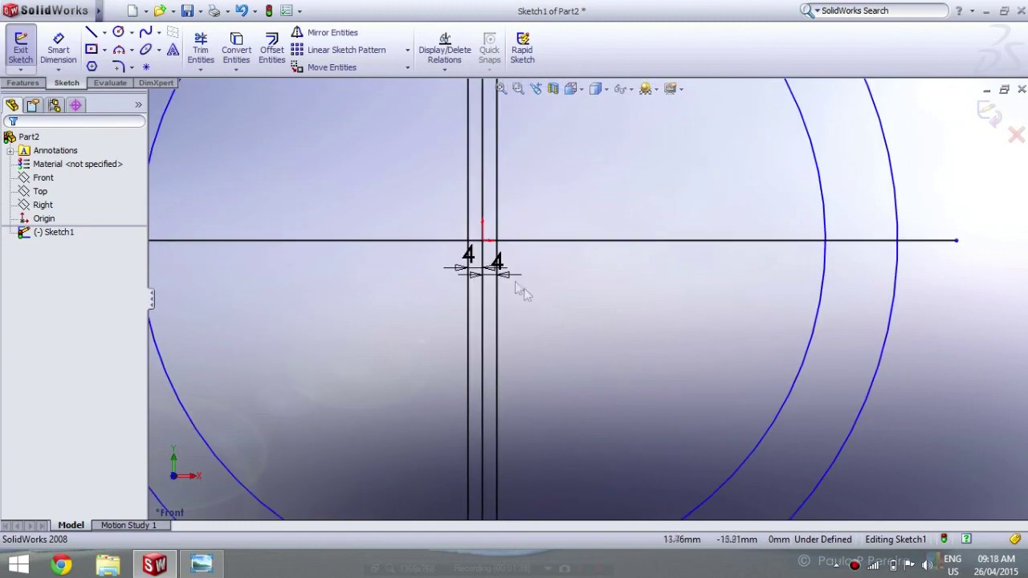
pyautogui.click(497, 265)
pyautogui.press('Delete')
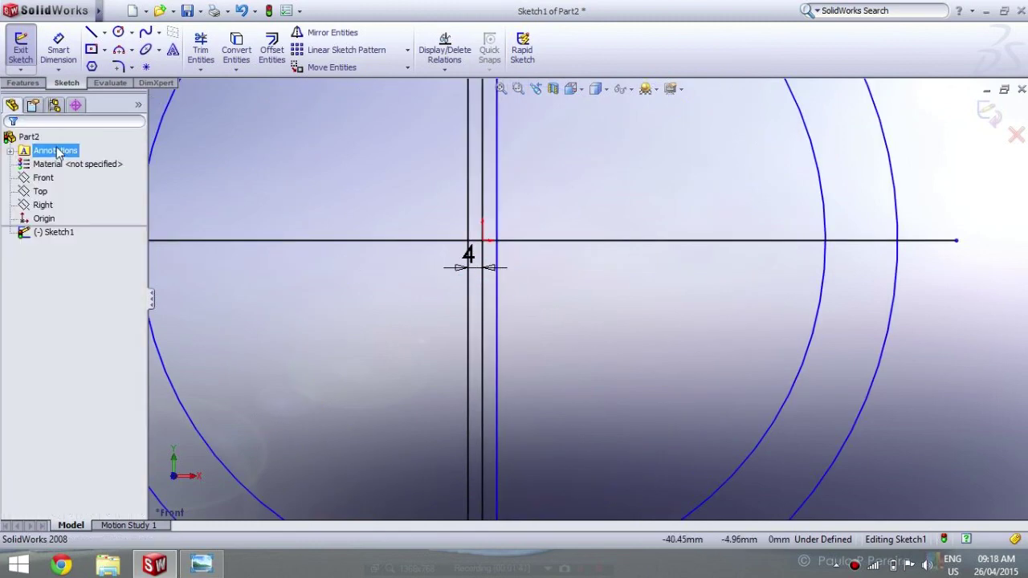
pyautogui.click(470, 257)
pyautogui.press('Delete')
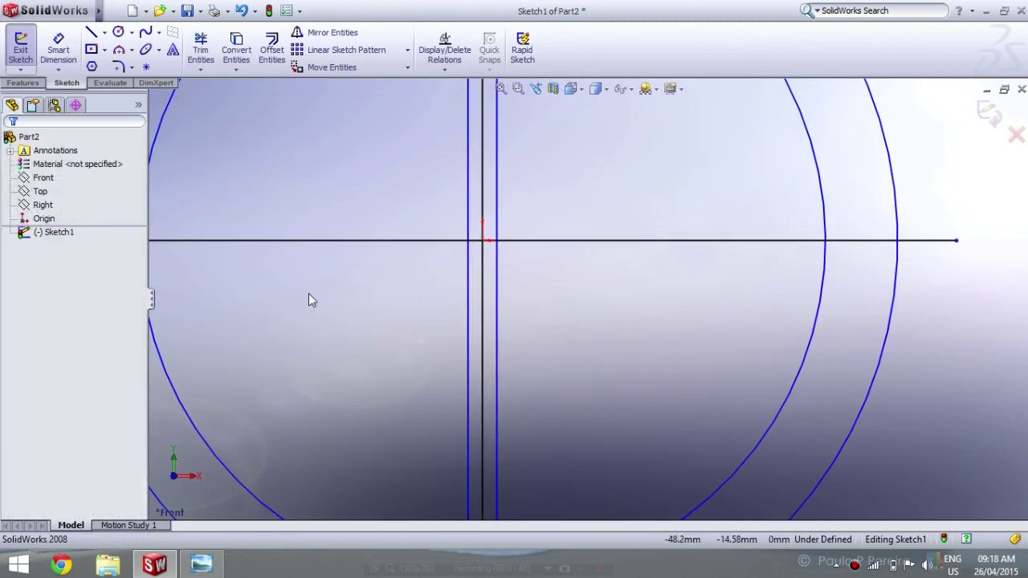
pyautogui.press('f')
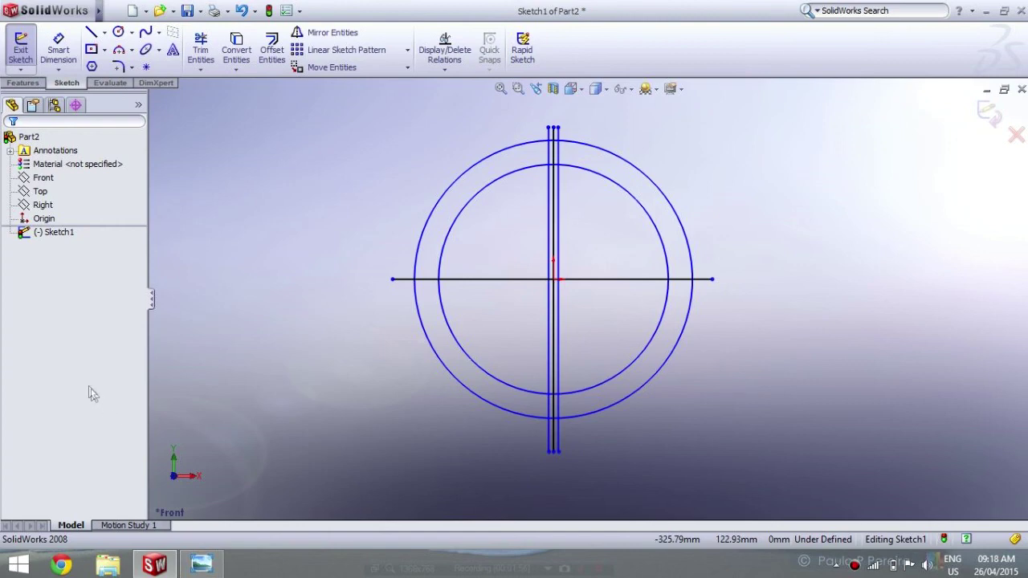
pyautogui.click(274, 50)
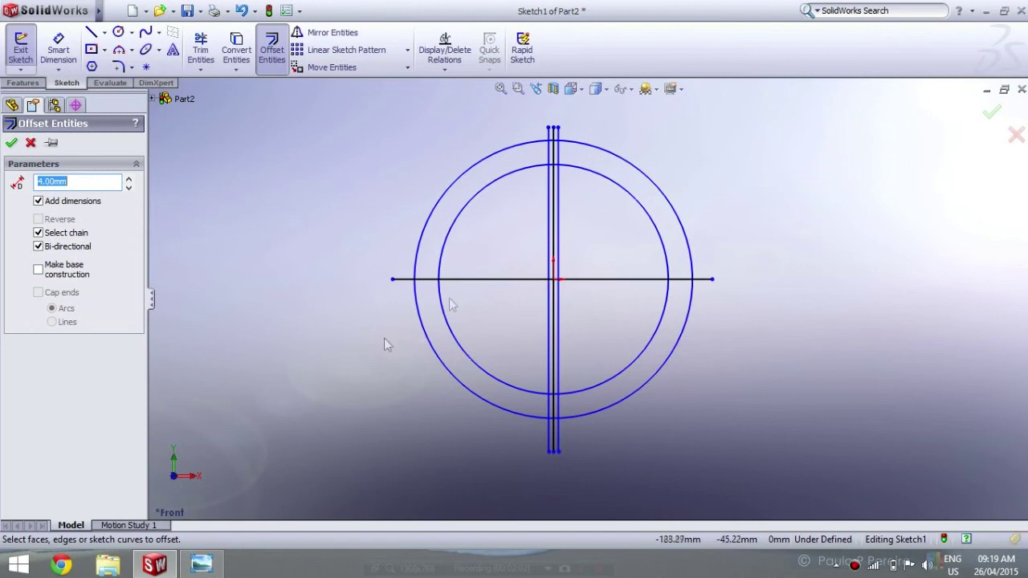
# Offset the horizontal centre line 140 mm both ways without adding dimensions
pyautogui.click(479, 280)
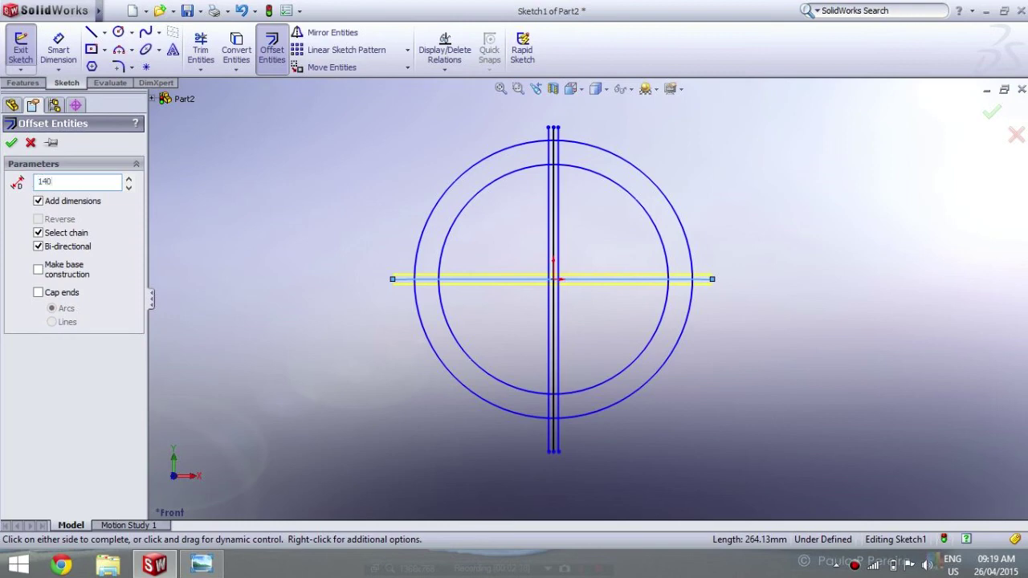
pyautogui.click(36, 212)
pyautogui.click(38, 202)
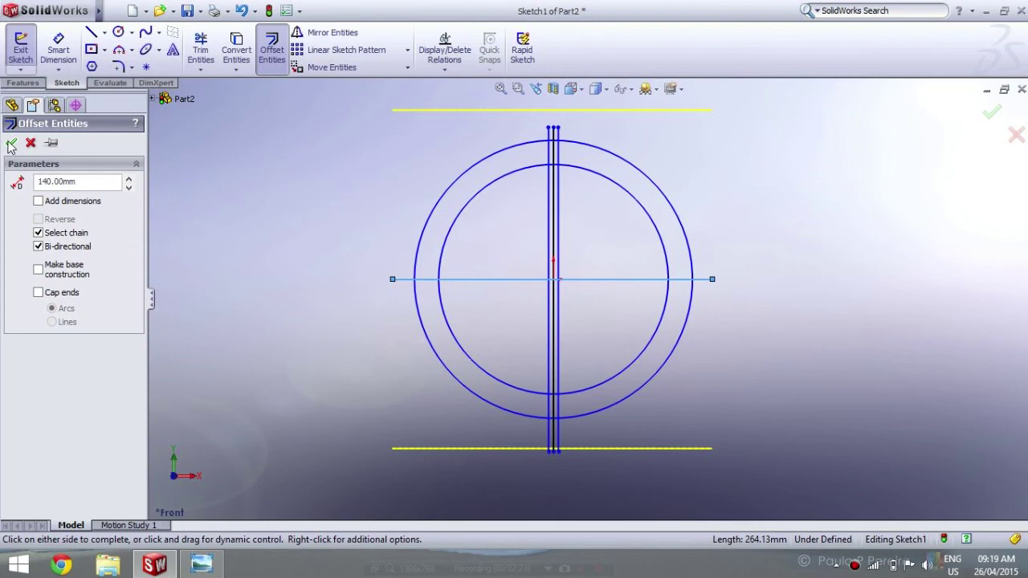
pyautogui.click(11, 143)
# Set the vertical line's length to 300 mm in Line Properties
pyautogui.scroll(-2, 554, 120)
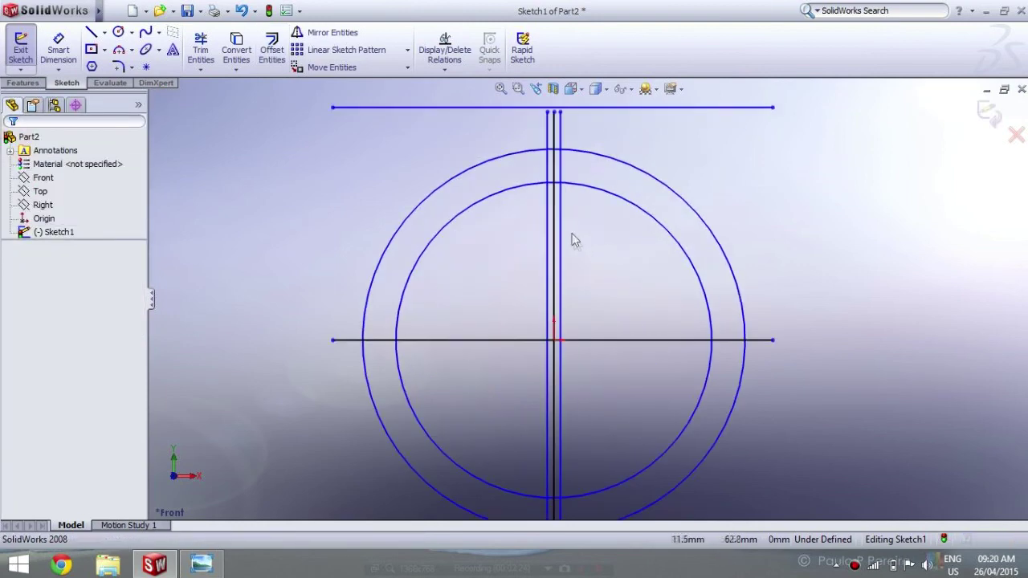
pyautogui.click(561, 231)
pyautogui.doubleClick(77, 431)
pyautogui.write('0')
pyautogui.press('Return')
pyautogui.scroll(-2, 579, 241)
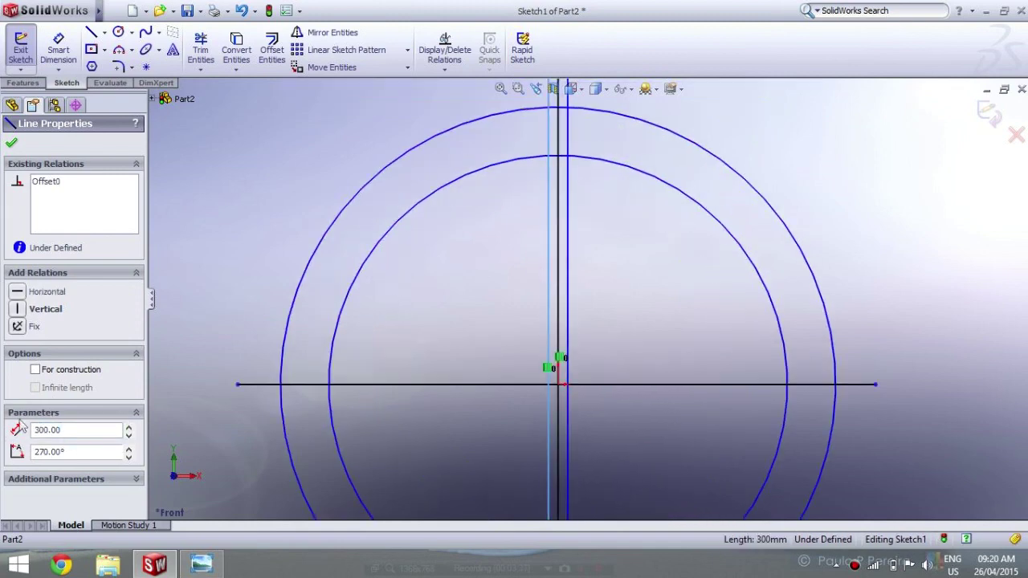
pyautogui.doubleClick(72, 431)
pyautogui.click(12, 143)
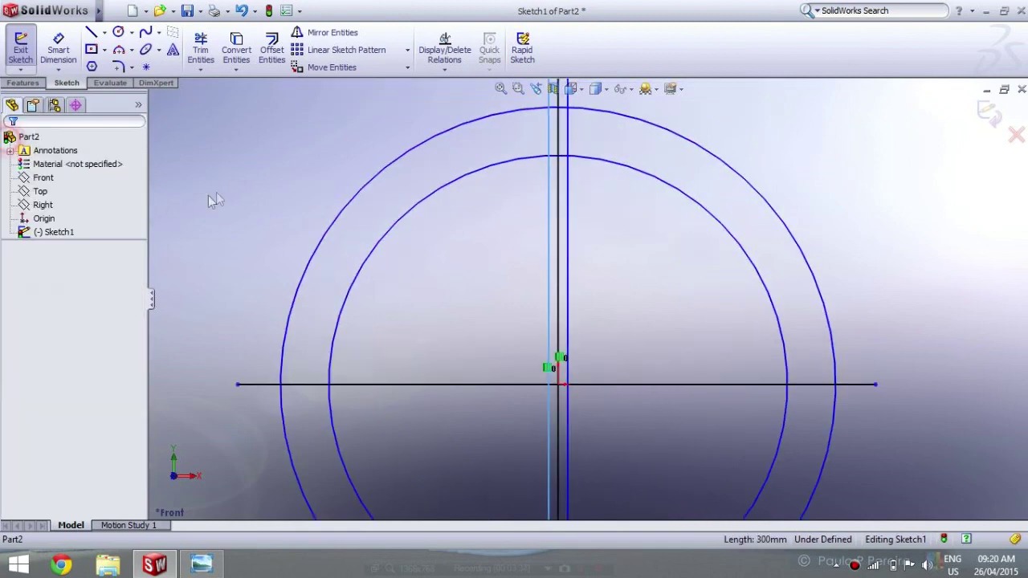
pyautogui.press('f')
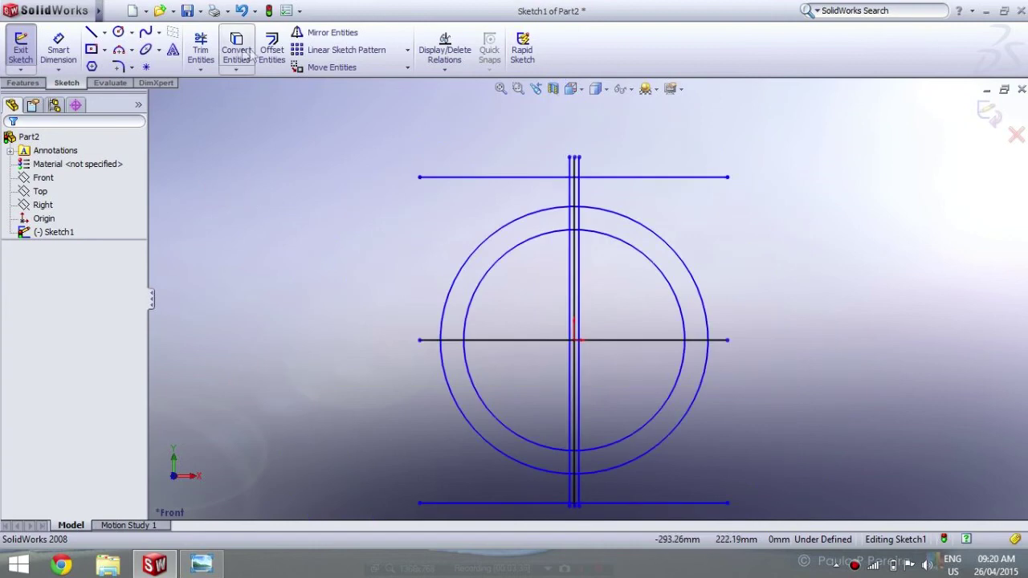
# Offset the right central vertical line 60 mm outward, one direction only
pyautogui.click(272, 49)
pyautogui.scroll(-5, 518, 265)
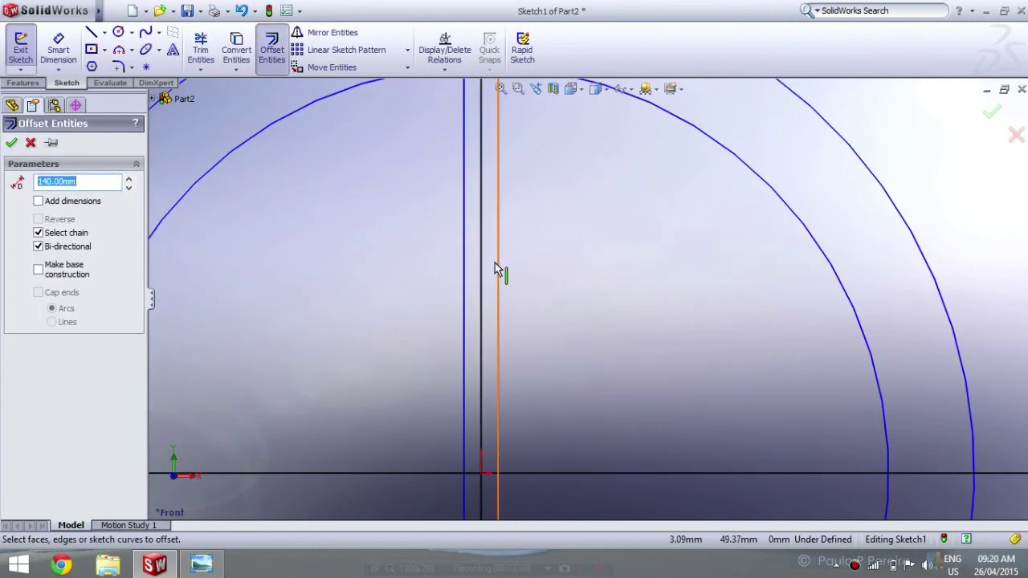
pyautogui.scroll(3, 497, 270)
pyautogui.scroll(2, 546, 298)
pyautogui.click(565, 294)
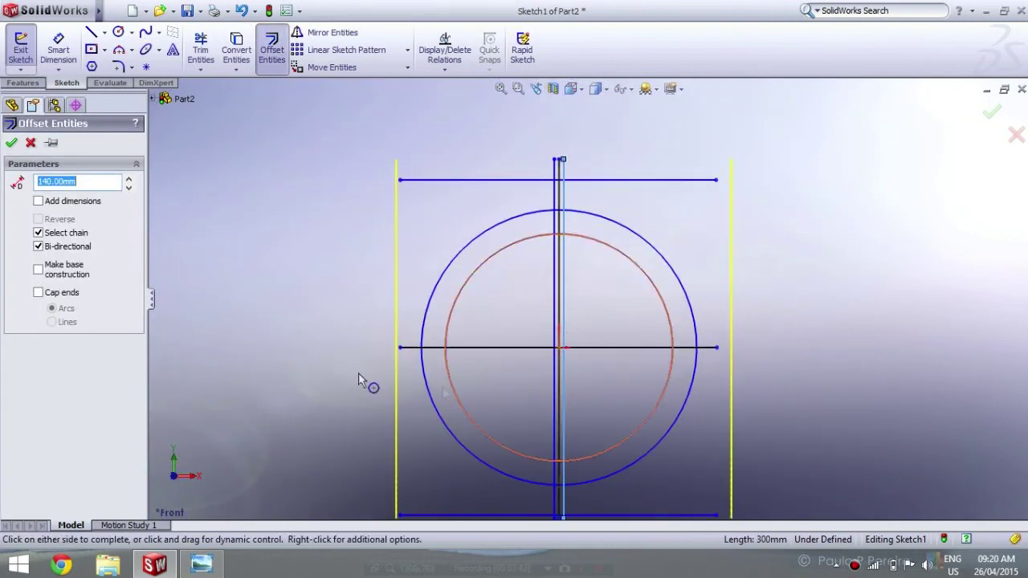
pyautogui.click(38, 247)
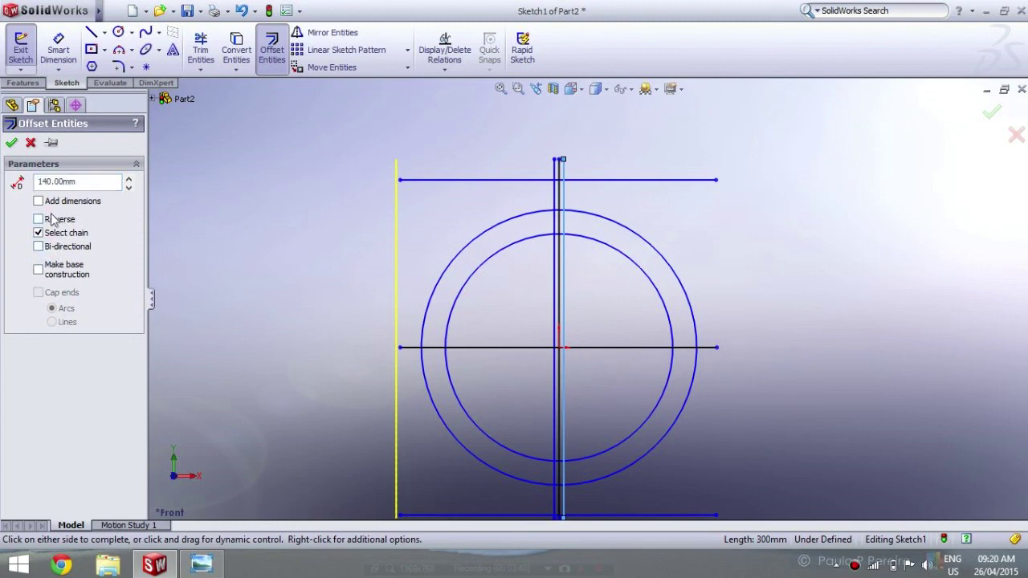
pyautogui.click(39, 220)
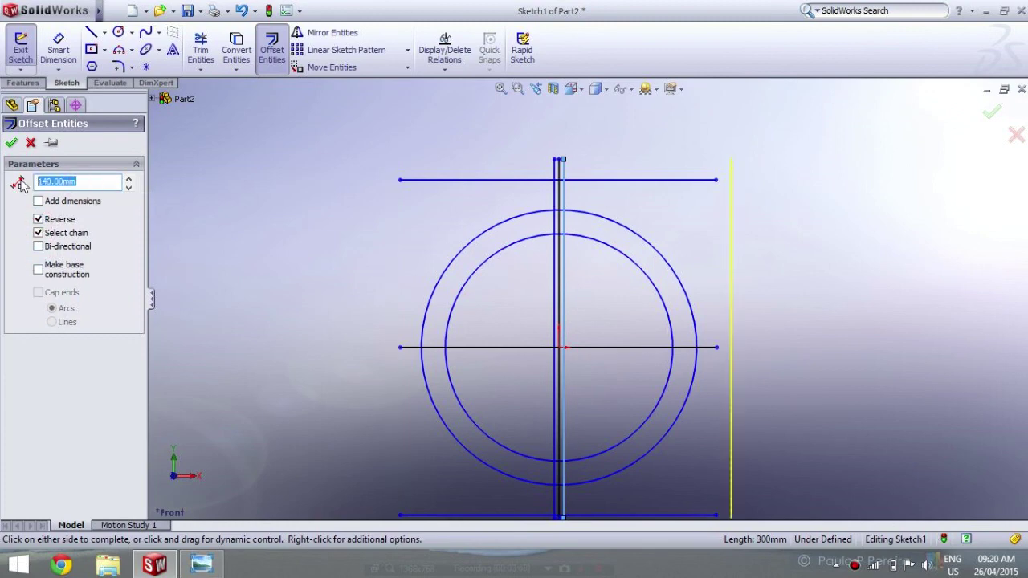
pyautogui.write('60')
pyautogui.press('Return')
pyautogui.click(11, 144)
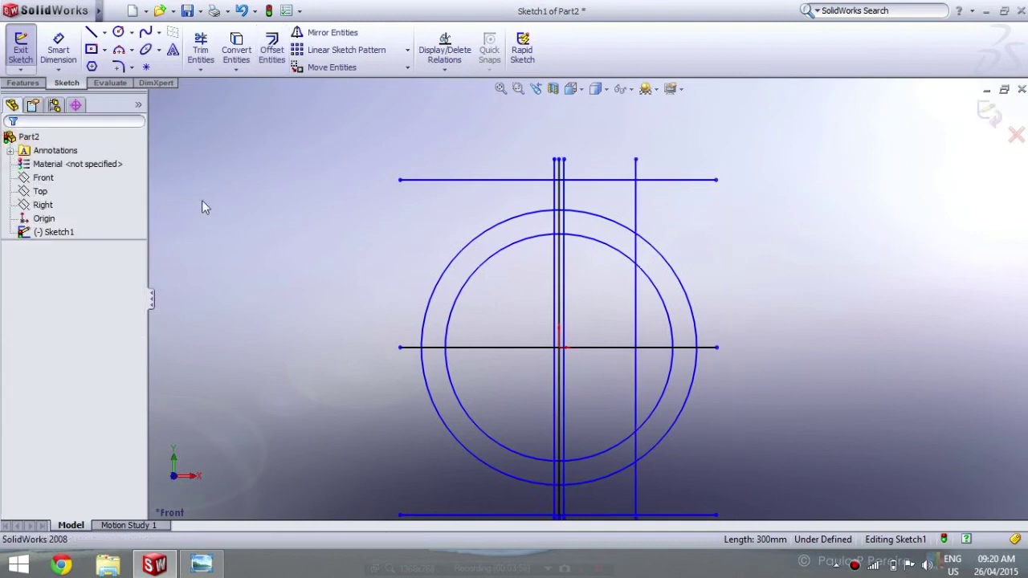
# Offset the left central vertical line 60 mm outward
pyautogui.click(272, 48)
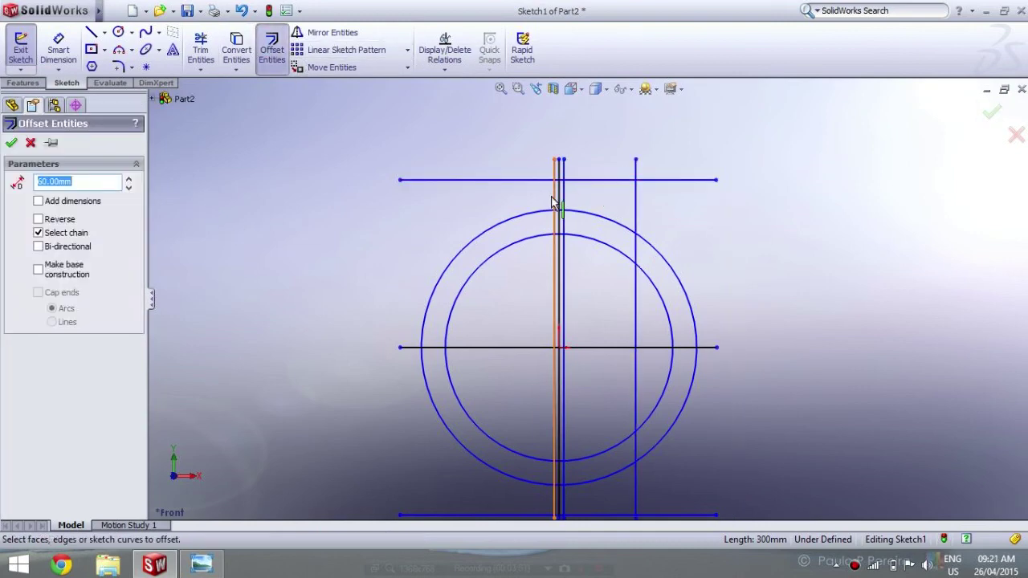
pyautogui.click(555, 202)
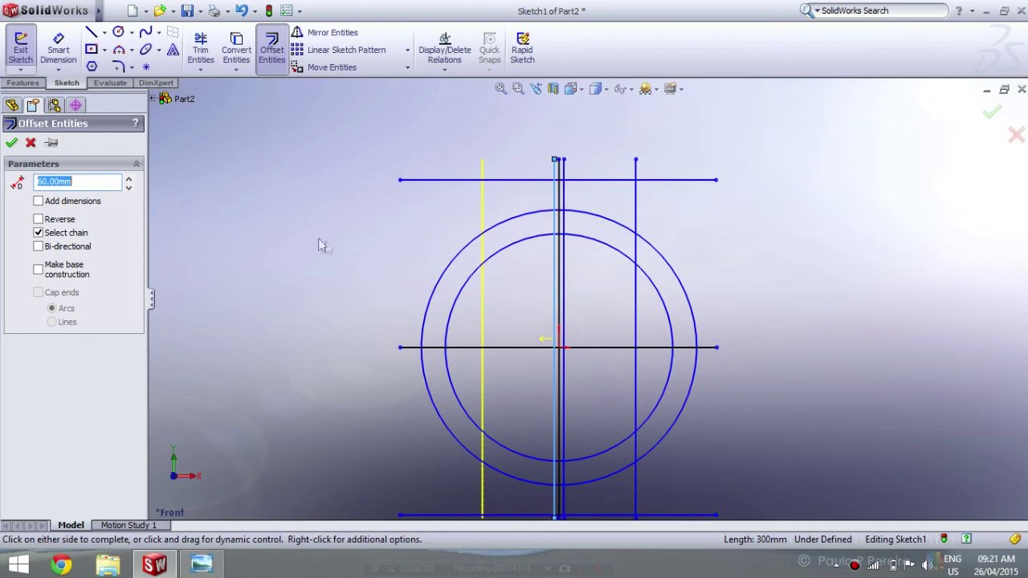
pyautogui.click(11, 143)
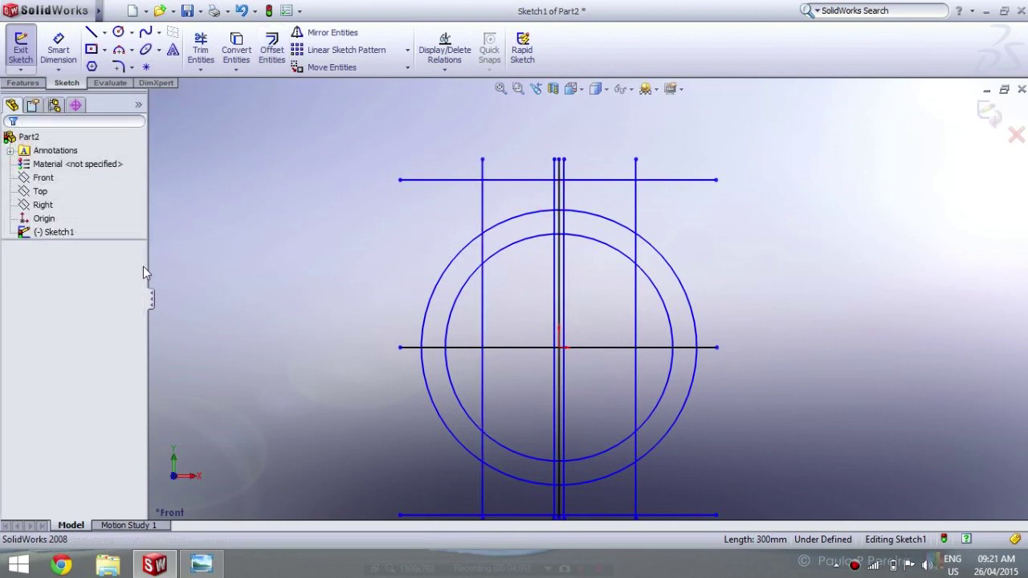
pyautogui.scroll(2, 224, 269)
pyautogui.scroll(-1, 509, 413)
pyautogui.scroll(-1, 624, 406)
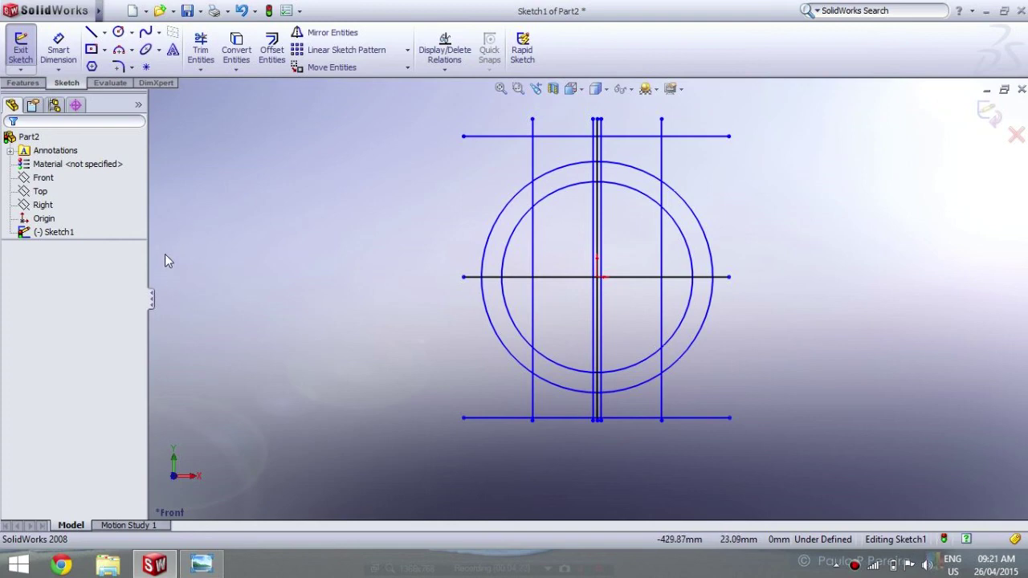
pyautogui.click(201, 49)
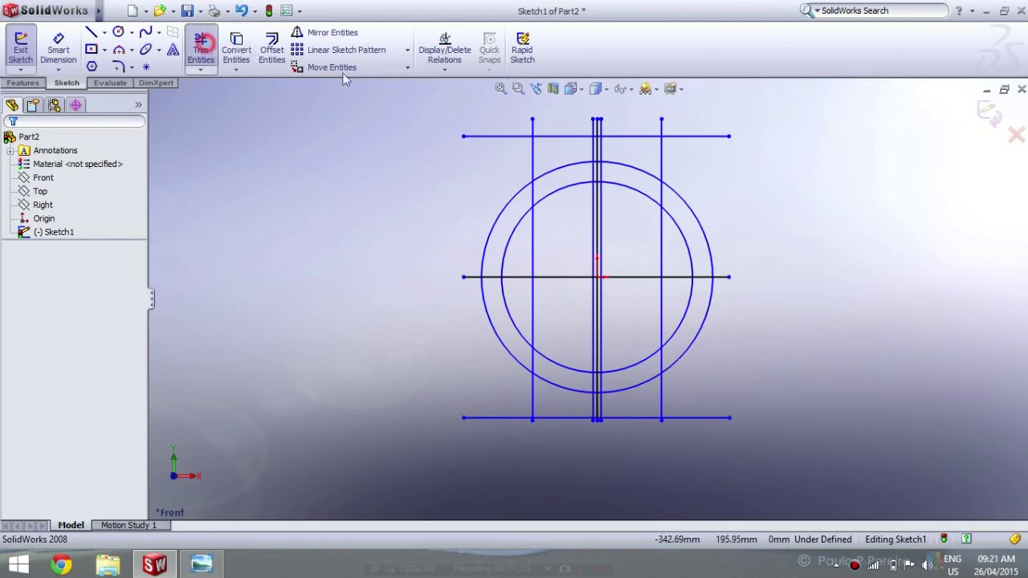
# Trim the top line's overhanging ends and the stubs above it
pyautogui.scroll(-4, 486, 181)
pyautogui.click(472, 179)
pyautogui.click(448, 185)
pyautogui.click(616, 172)
pyautogui.click(742, 172)
pyautogui.click(764, 185)
pyautogui.scroll(-2, 688, 251)
pyautogui.scroll(3, 688, 251)
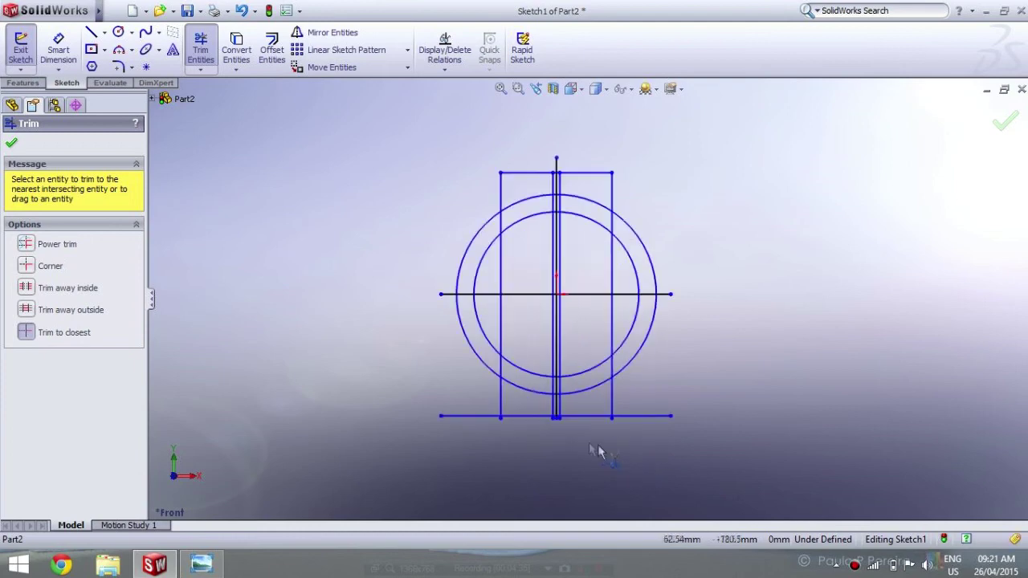
pyautogui.scroll(-5, 431, 377)
pyautogui.scroll(-4, 327, 353)
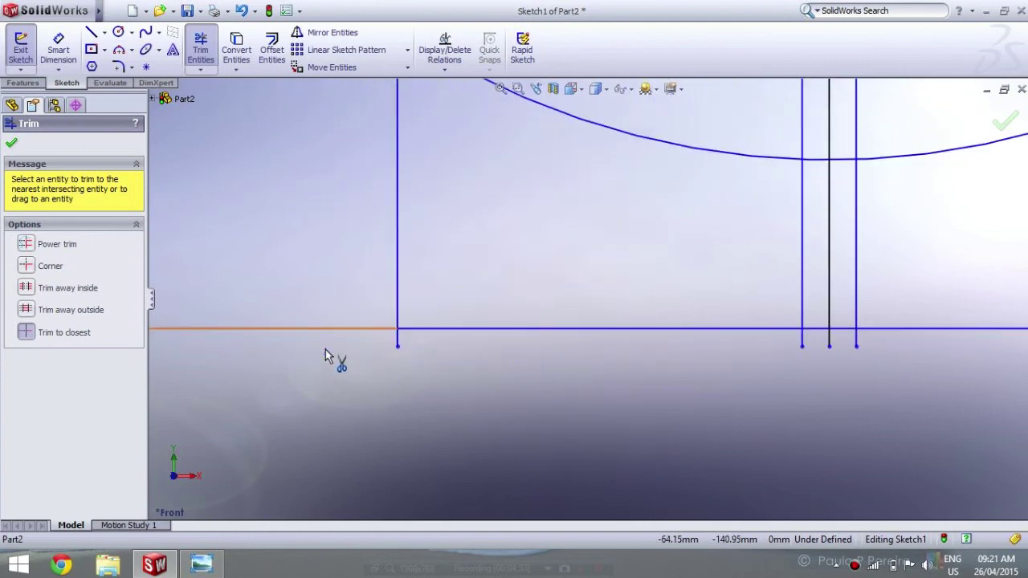
pyautogui.scroll(-1, 895, 393)
pyautogui.scroll(3, 938, 381)
pyautogui.scroll(-2, 615, 280)
pyautogui.scroll(-2, 321, 287)
# Trim the stubs below the bottom line and its overhanging ends
pyautogui.click(308, 275)
pyautogui.click(334, 278)
pyautogui.click(363, 278)
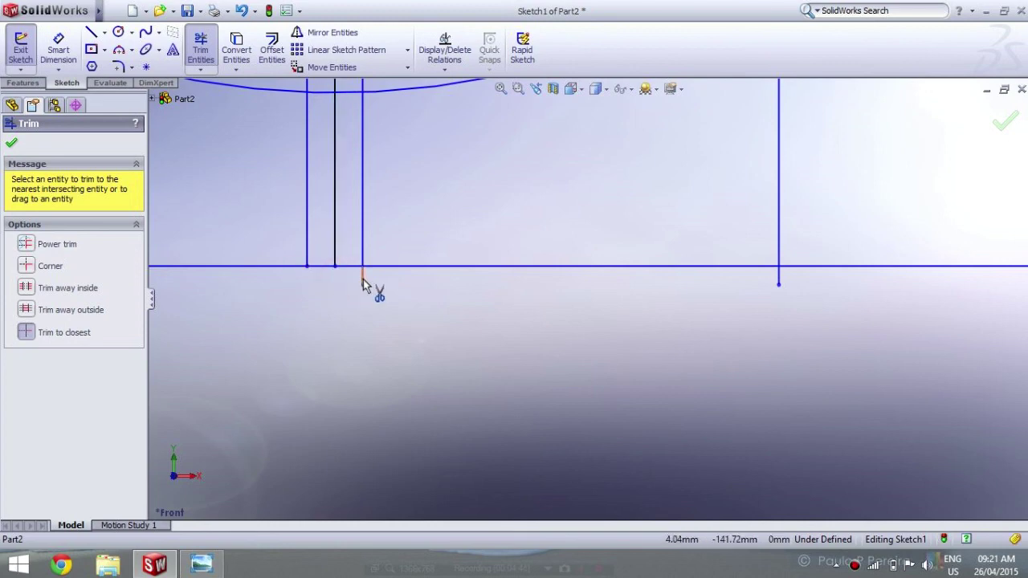
pyautogui.click(778, 276)
pyautogui.scroll(2, 775, 277)
pyautogui.scroll(2, 689, 268)
pyautogui.click(716, 289)
pyautogui.click(367, 289)
pyautogui.scroll(3, 641, 185)
pyautogui.scroll(-3, 638, 183)
pyautogui.scroll(-1, 586, 195)
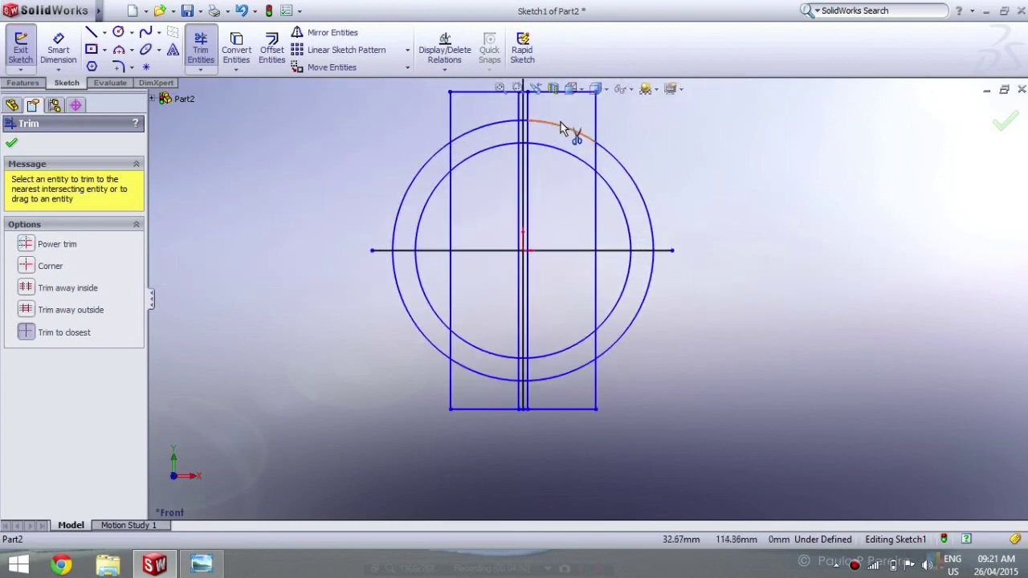
# Trim the outer circle's top arc and the pieces between the upper slot lines
pyautogui.click(556, 131)
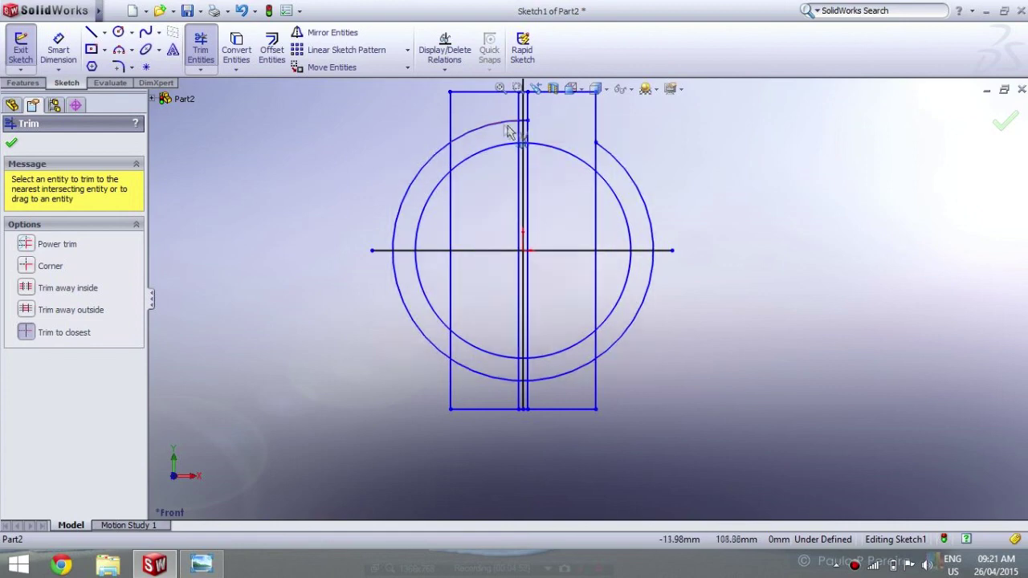
pyautogui.click(495, 129)
pyautogui.scroll(-2, 506, 127)
pyautogui.scroll(-2, 509, 127)
pyautogui.click(507, 124)
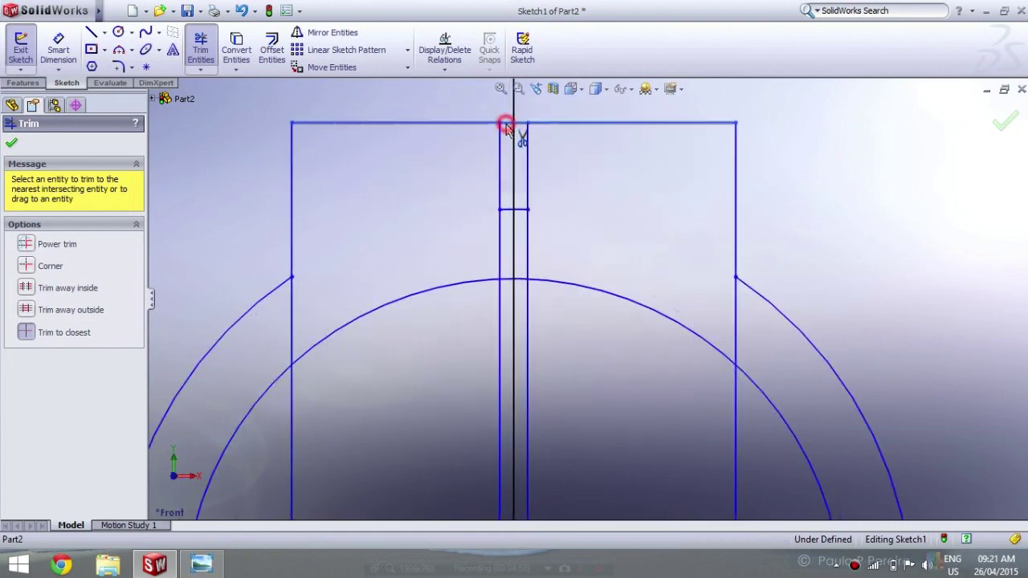
pyautogui.click(507, 212)
pyautogui.scroll(2, 538, 314)
pyautogui.scroll(2, 581, 420)
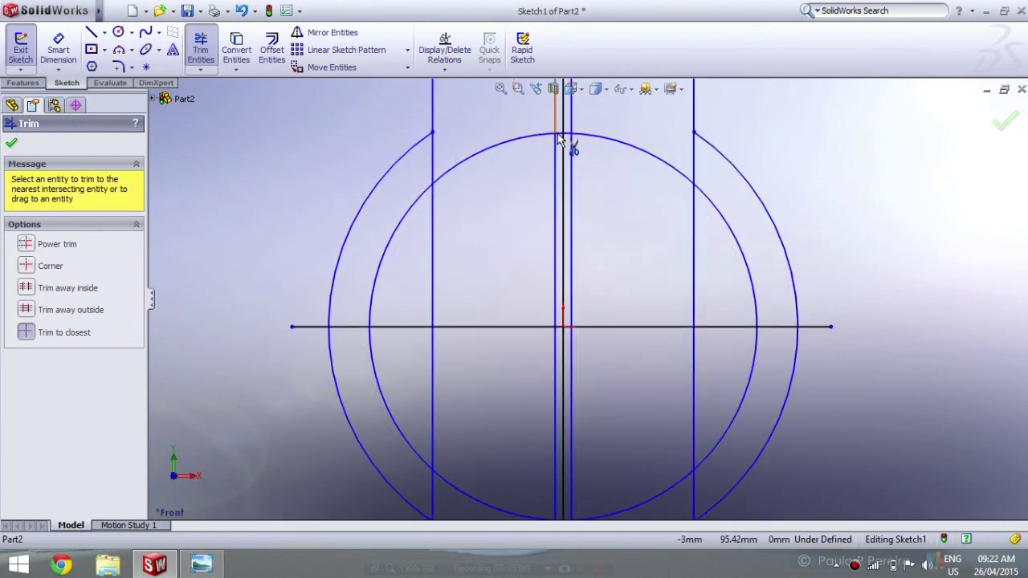
pyautogui.scroll(-2, 574, 148)
pyautogui.click(576, 154)
pyautogui.scroll(2, 587, 285)
pyautogui.scroll(-2, 597, 356)
pyautogui.scroll(-2, 587, 322)
pyautogui.click(557, 296)
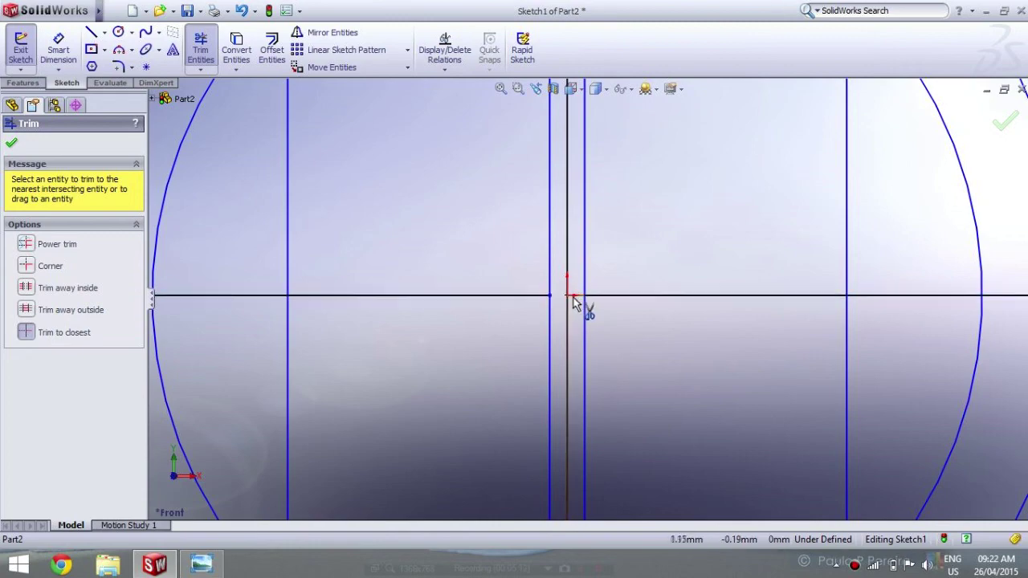
pyautogui.press('Escape')
pyautogui.scroll(3, 563, 359)
pyautogui.scroll(-2, 593, 447)
pyautogui.scroll(-2, 590, 385)
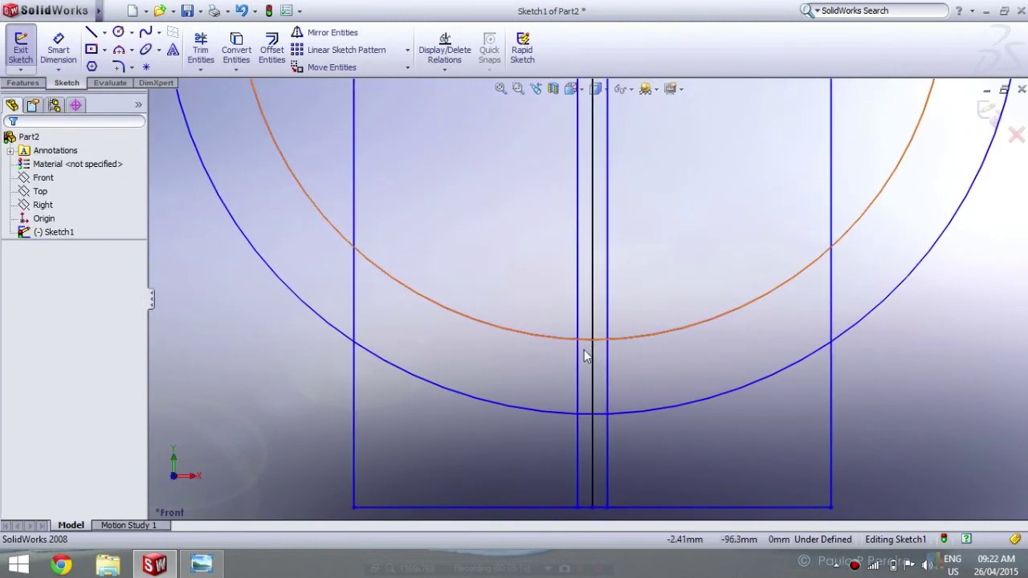
# Trim the inner and outer arcs and bottom line pieces inside the lower slot
pyautogui.click(201, 48)
pyautogui.click(590, 344)
pyautogui.click(594, 415)
pyautogui.scroll(2, 588, 474)
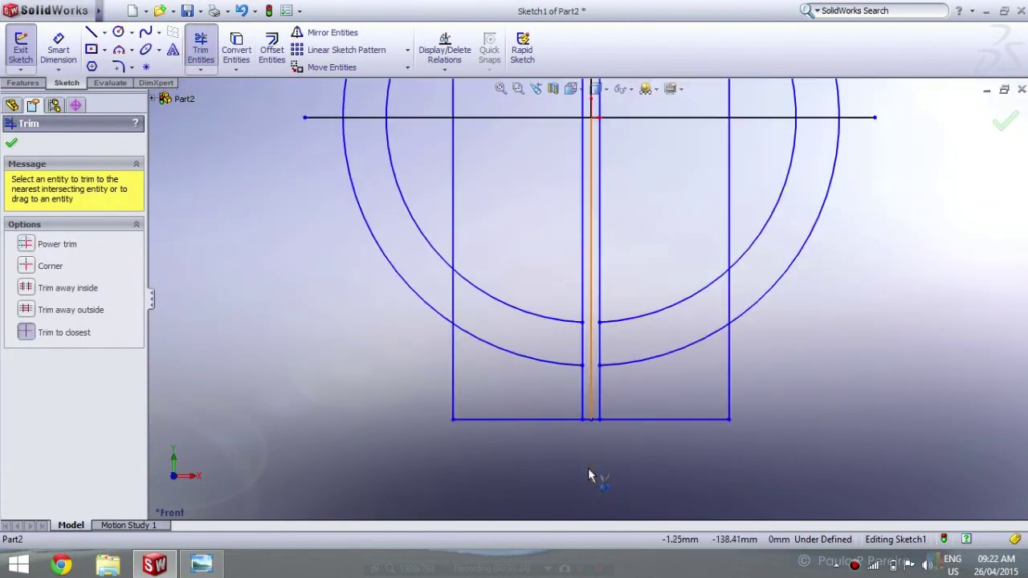
pyautogui.scroll(-2, 588, 474)
pyautogui.click(601, 317)
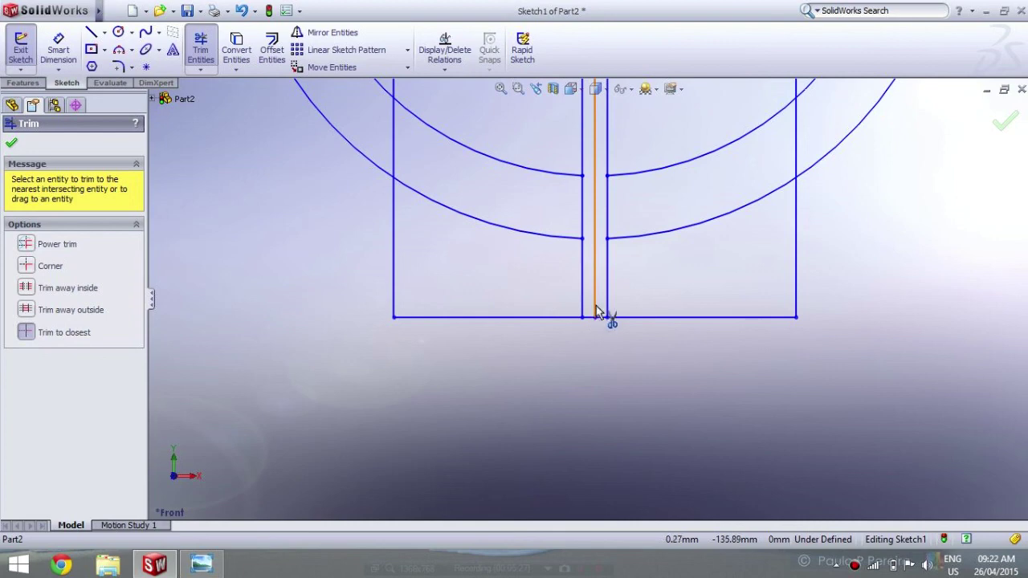
pyautogui.scroll(-2, 599, 315)
pyautogui.click(585, 323)
pyautogui.scroll(3, 611, 345)
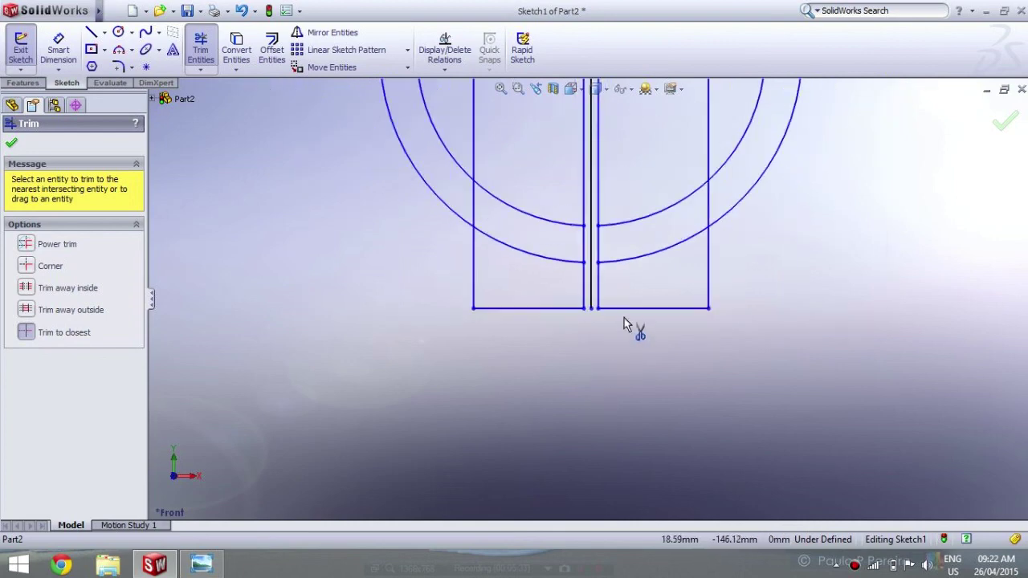
pyautogui.scroll(2, 623, 317)
pyautogui.scroll(1, 595, 233)
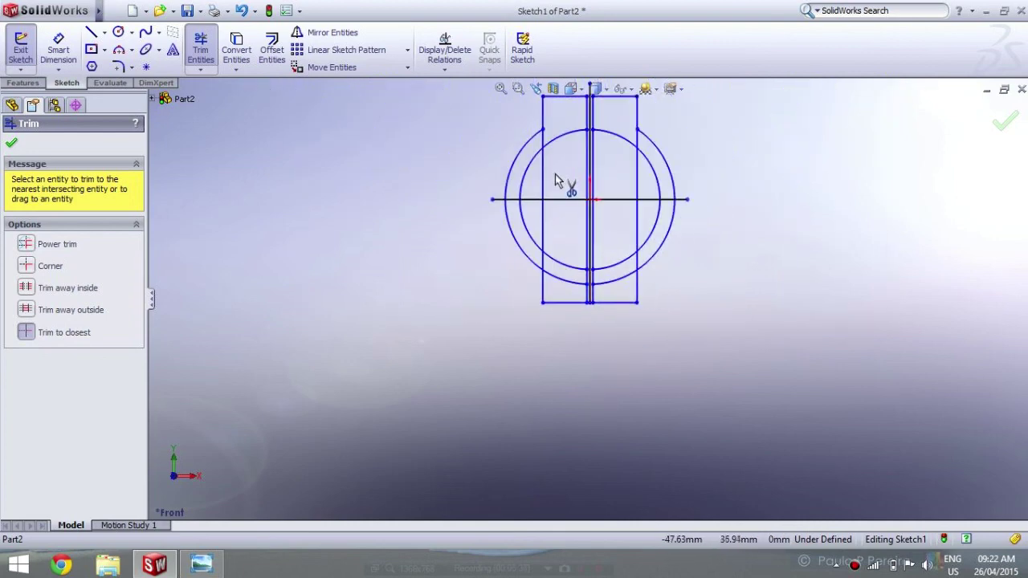
pyautogui.scroll(1, 557, 182)
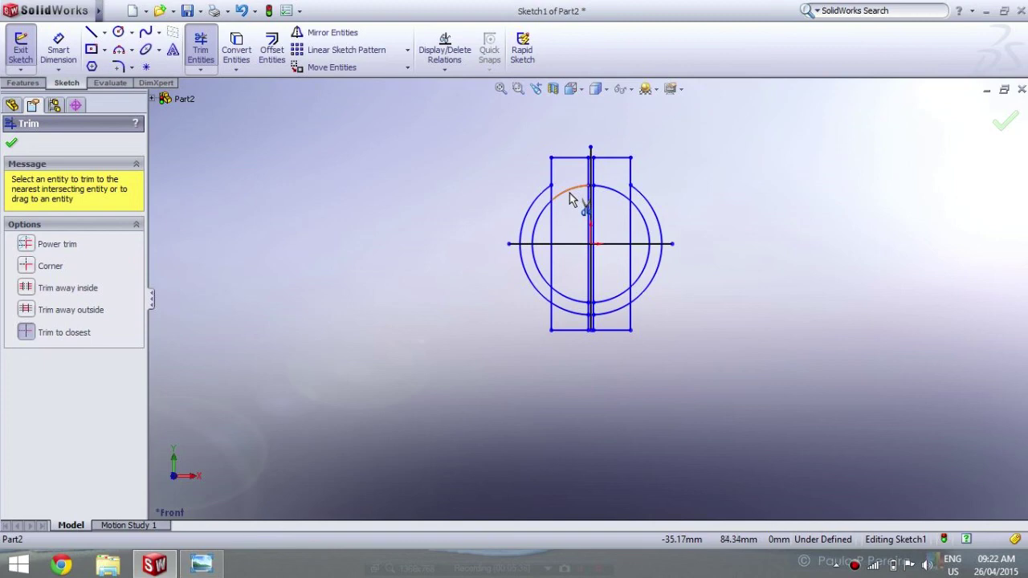
pyautogui.scroll(-5, 594, 211)
# Trim the slot line segments inside the inner circle back to the centreline
pyautogui.click(596, 211)
pyautogui.scroll(3, 572, 331)
pyautogui.scroll(1, 572, 331)
pyautogui.click(605, 279)
pyautogui.scroll(1, 649, 442)
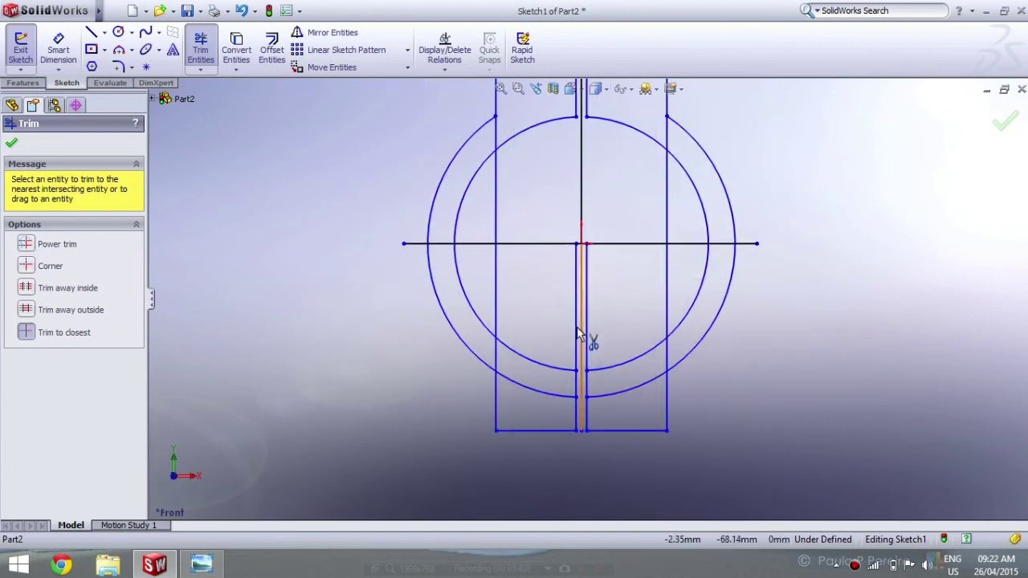
pyautogui.click(576, 326)
pyautogui.click(586, 333)
# Trim the lower-left and lower-right outer arc pieces and both parts of the left slot line
pyautogui.scroll(-2, 609, 396)
pyautogui.click(600, 387)
pyautogui.click(493, 383)
pyautogui.scroll(1, 474, 337)
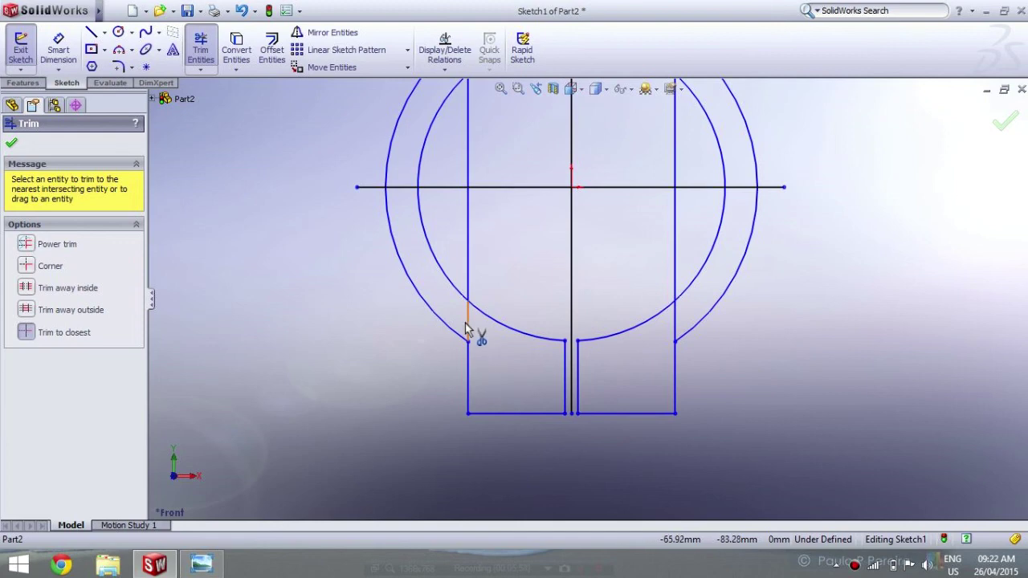
pyautogui.scroll(3, 484, 349)
pyautogui.click(532, 187)
pyautogui.click(532, 283)
# Trim the right slot line inside the inner circle and finish trimming
pyautogui.moveTo(631, 278); pyautogui.dragTo(588, 181)
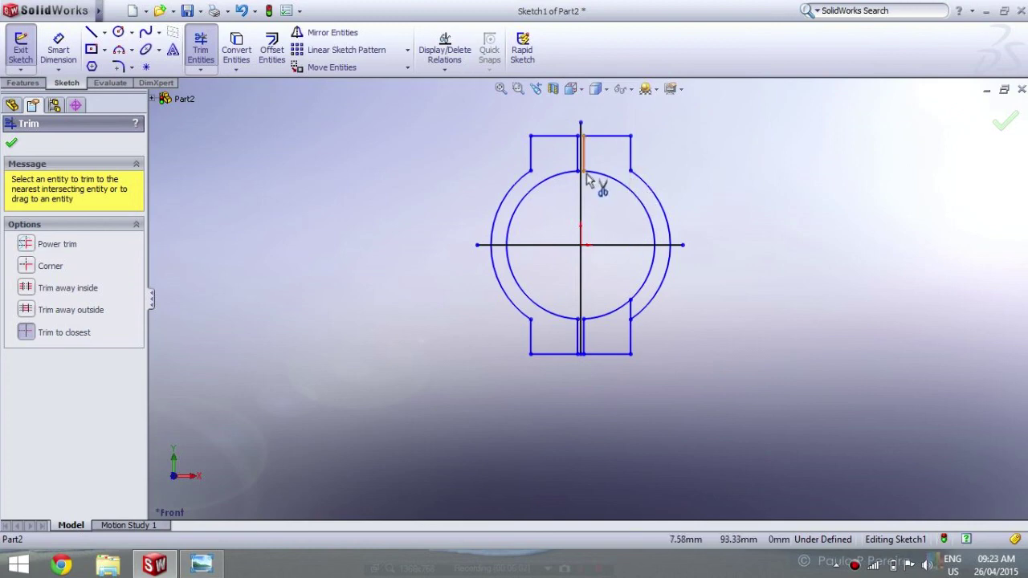
pyautogui.scroll(-3, 590, 193)
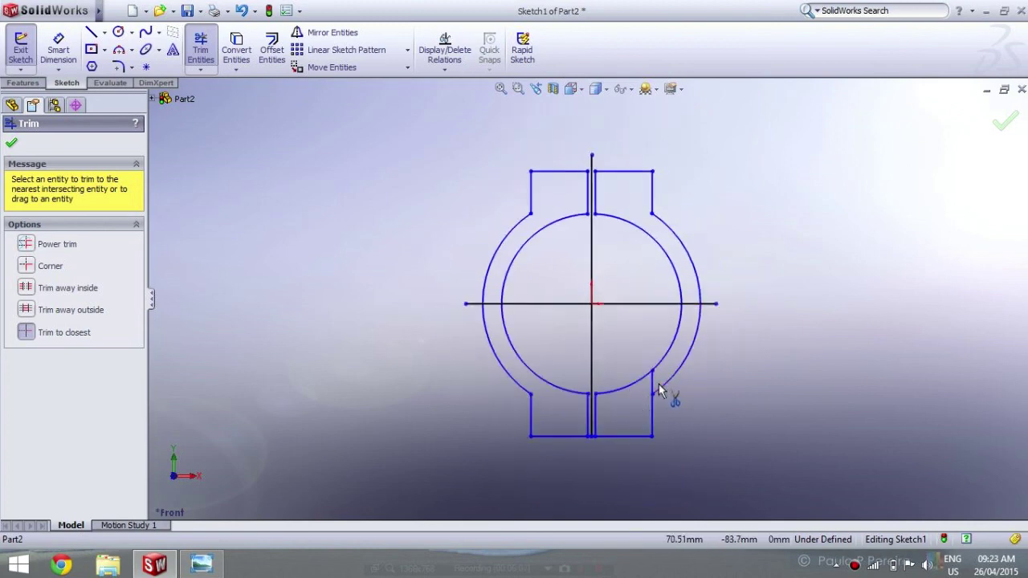
pyautogui.scroll(5, 551, 329)
pyautogui.scroll(-4, 616, 394)
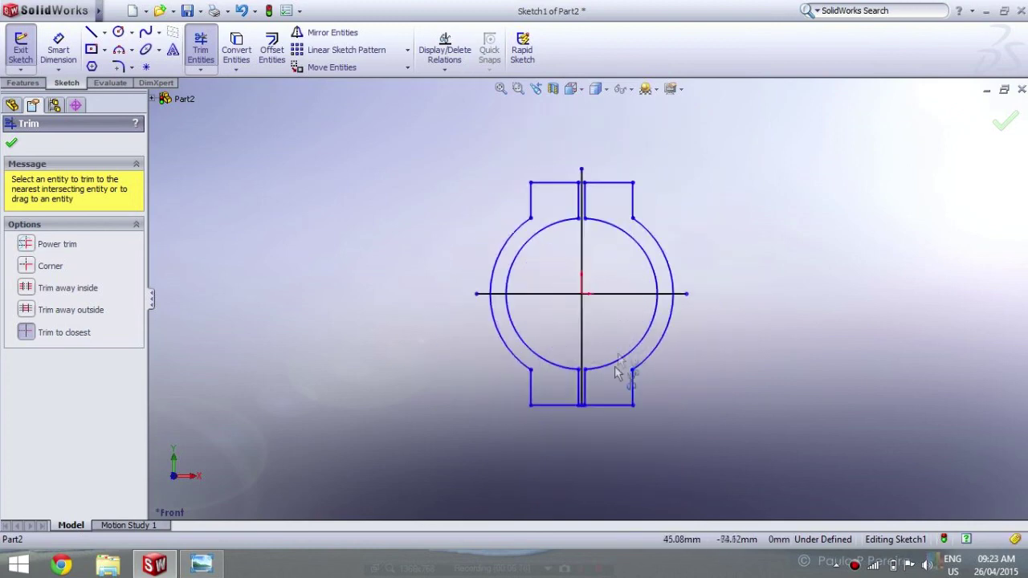
pyautogui.scroll(-2, 616, 371)
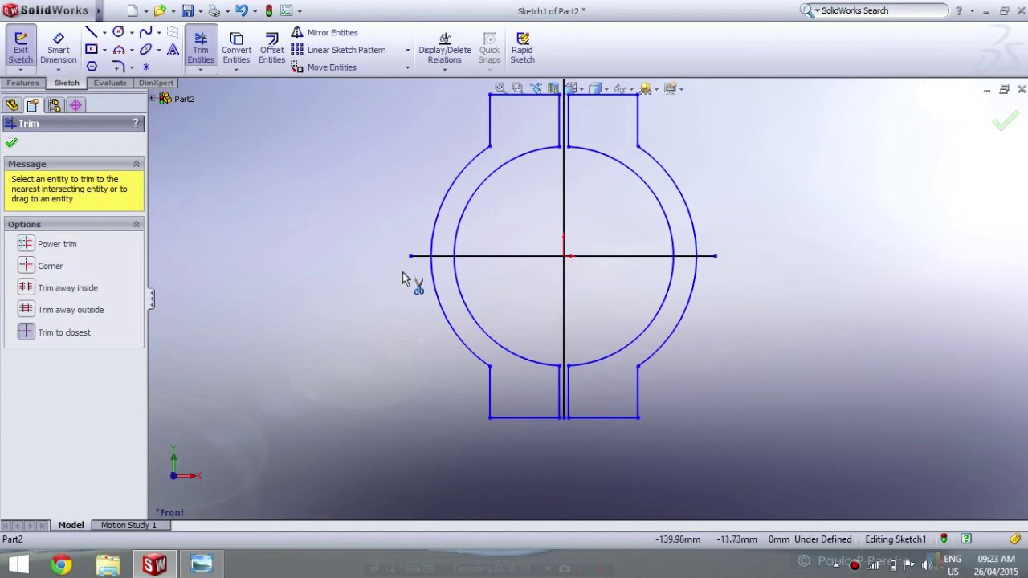
pyautogui.click(11, 143)
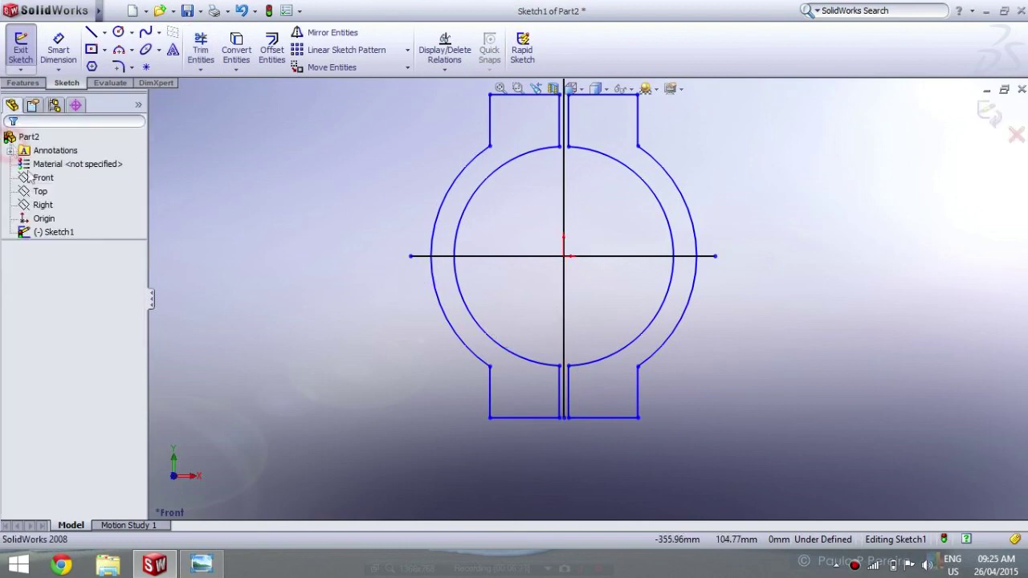
# Offset the horizontal centre line 70 mm in both directions
pyautogui.click(272, 50)
pyautogui.click(469, 258)
pyautogui.click(46, 250)
pyautogui.doubleClick(37, 182)
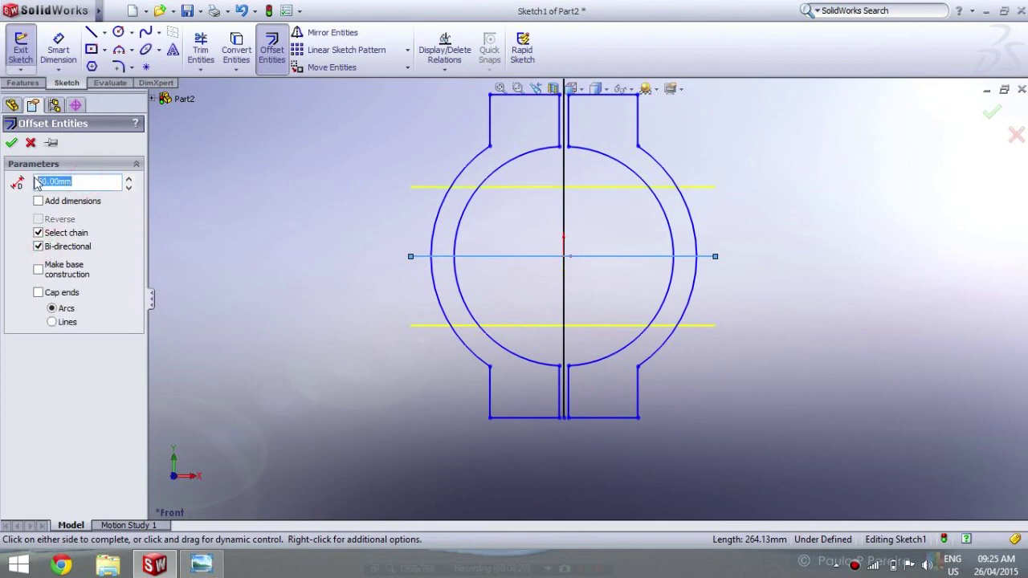
pyautogui.write('70')
pyautogui.press('Return')
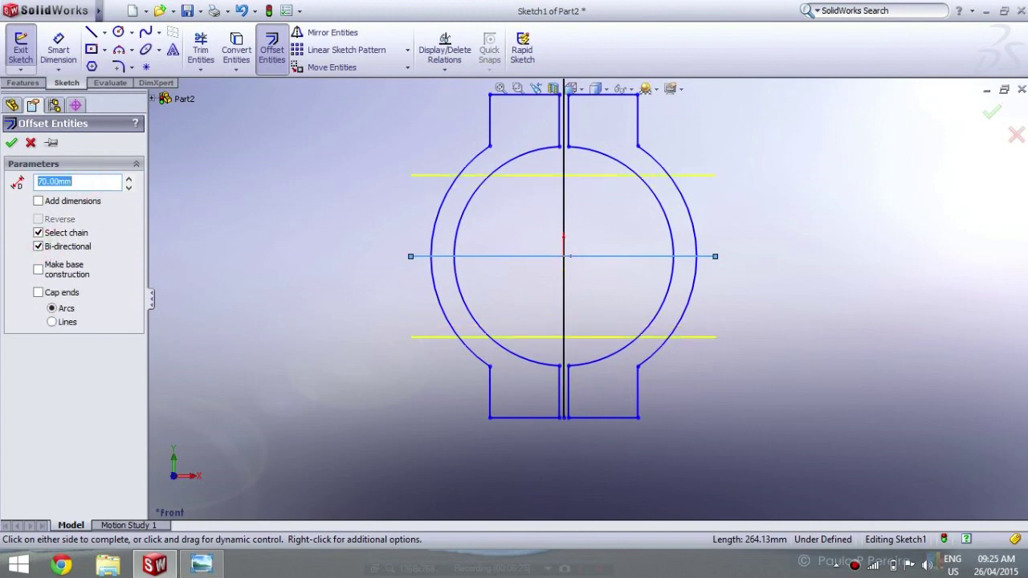
pyautogui.click(11, 143)
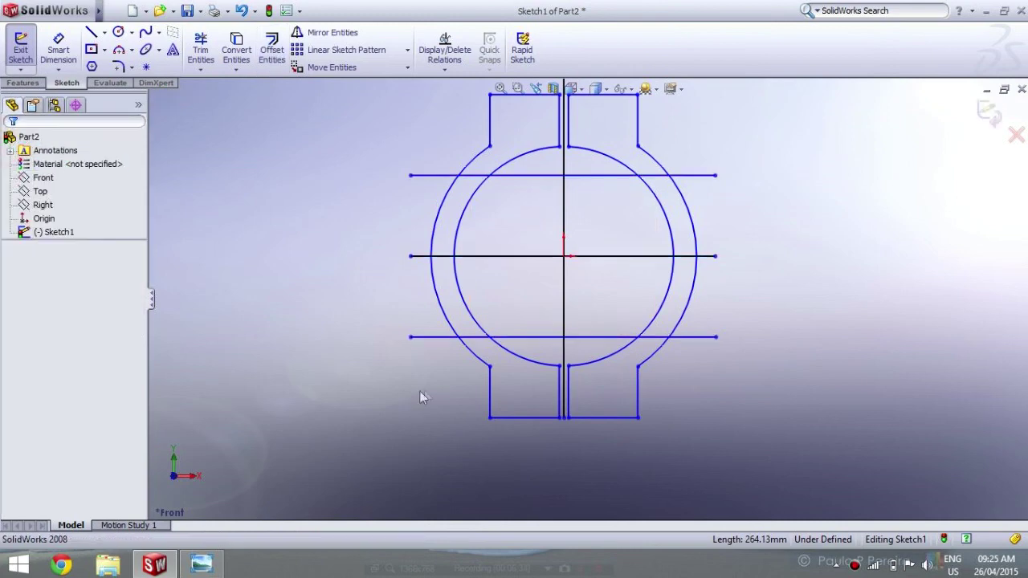
# Offset the vertical centre line 125 mm to the left only and trim the new line's top end
pyautogui.click(272, 48)
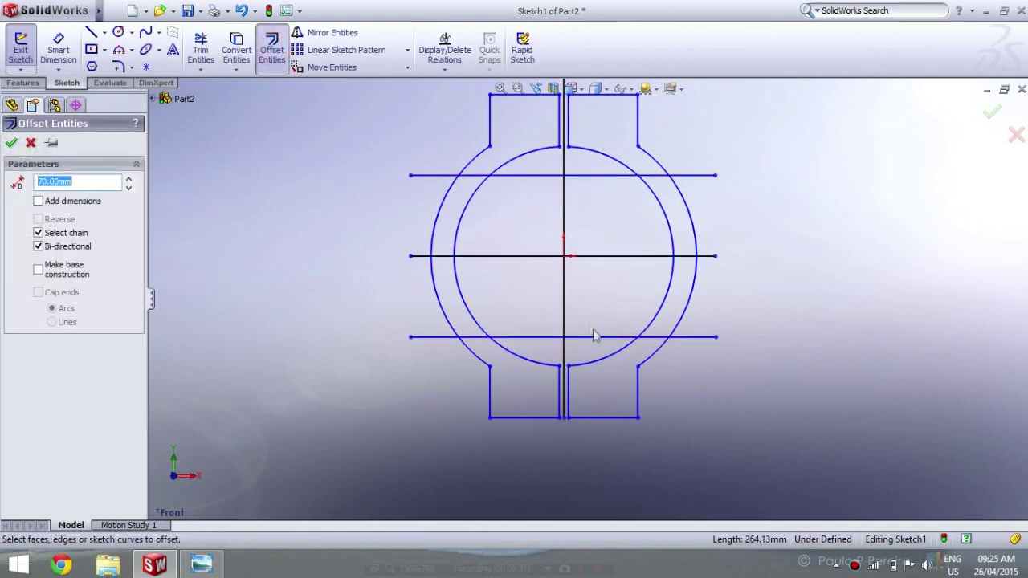
pyautogui.click(564, 299)
pyautogui.click(37, 246)
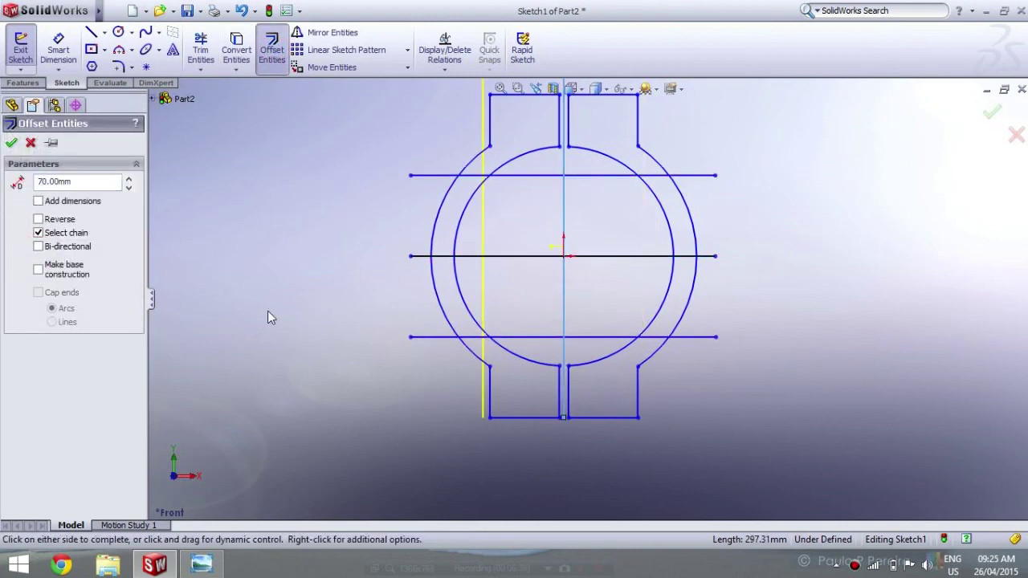
pyautogui.doubleClick(69, 182)
pyautogui.click(11, 142)
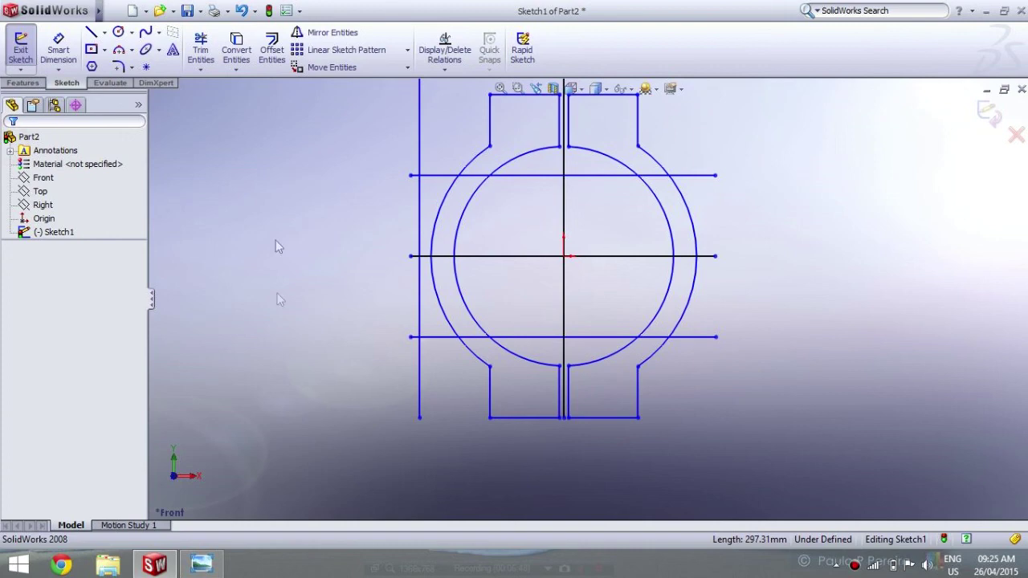
pyautogui.click(201, 48)
pyautogui.click(419, 148)
# Trim the bottom end of the left vertical line and the centre-line stub beyond it
pyautogui.click(422, 396)
pyautogui.scroll(-2, 425, 369)
pyautogui.scroll(-2, 430, 337)
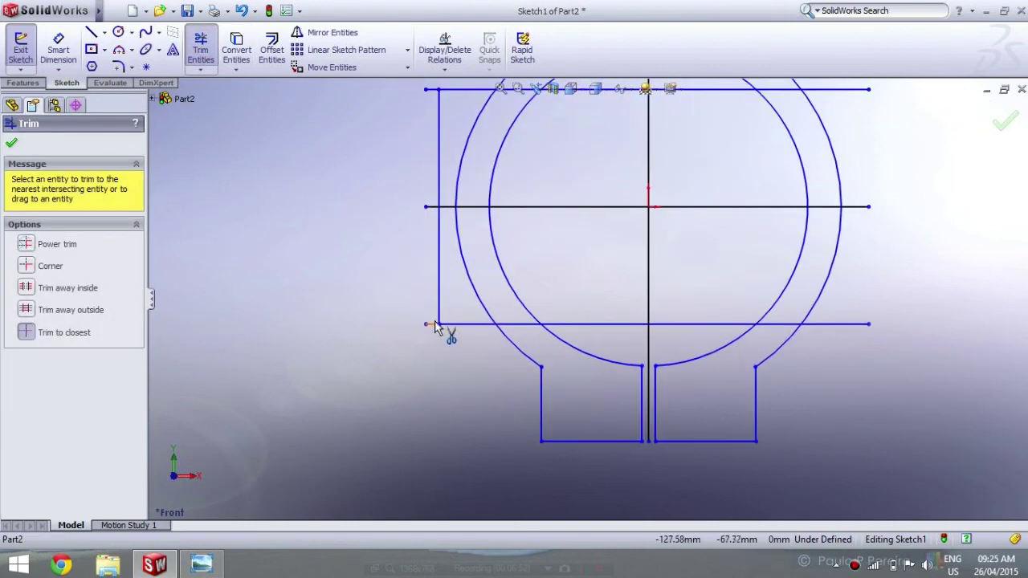
pyautogui.click(432, 211)
pyautogui.keyDown('ctrl'); pyautogui.moveTo(418, 142); pyautogui.dragTo(475, 133, button='middle'); pyautogui.keyUp('ctrl')
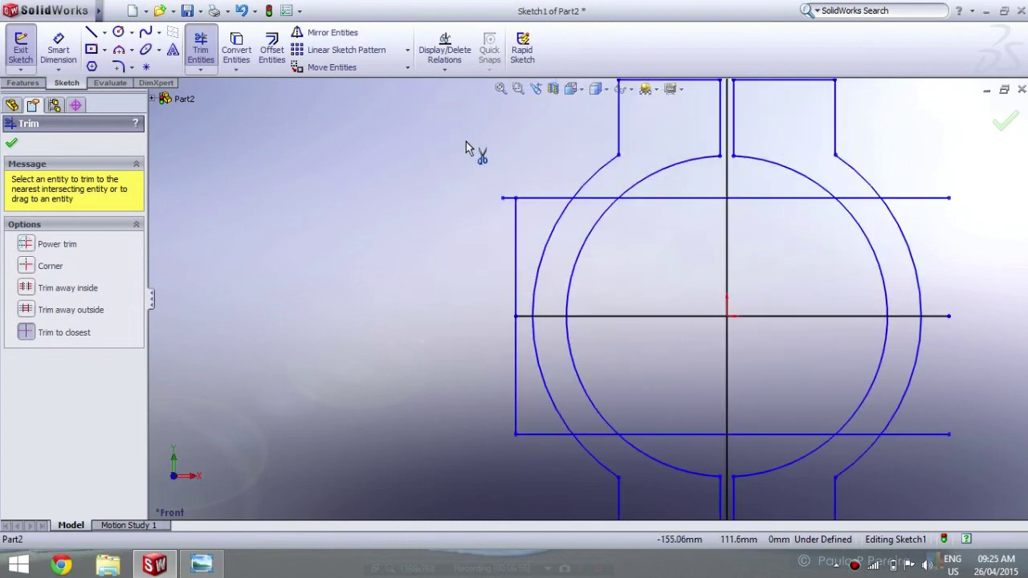
pyautogui.scroll(1, 567, 396)
pyautogui.scroll(-1, 567, 396)
pyautogui.scroll(-1, 567, 381)
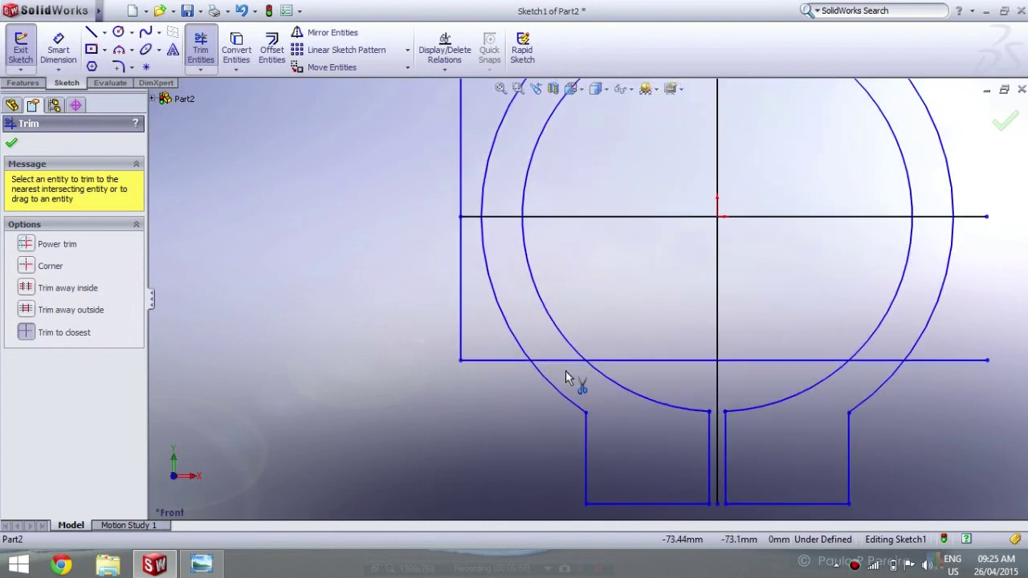
# Trim the lower offset line everywhere except the left lug edge
pyautogui.click(552, 361)
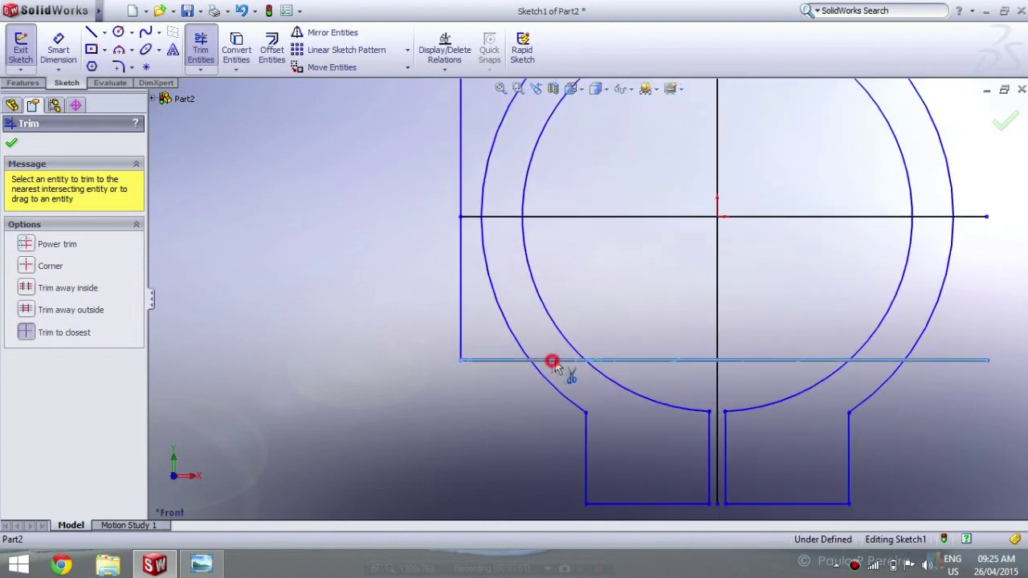
pyautogui.click(651, 361)
pyautogui.click(771, 361)
pyautogui.click(882, 364)
pyautogui.click(958, 360)
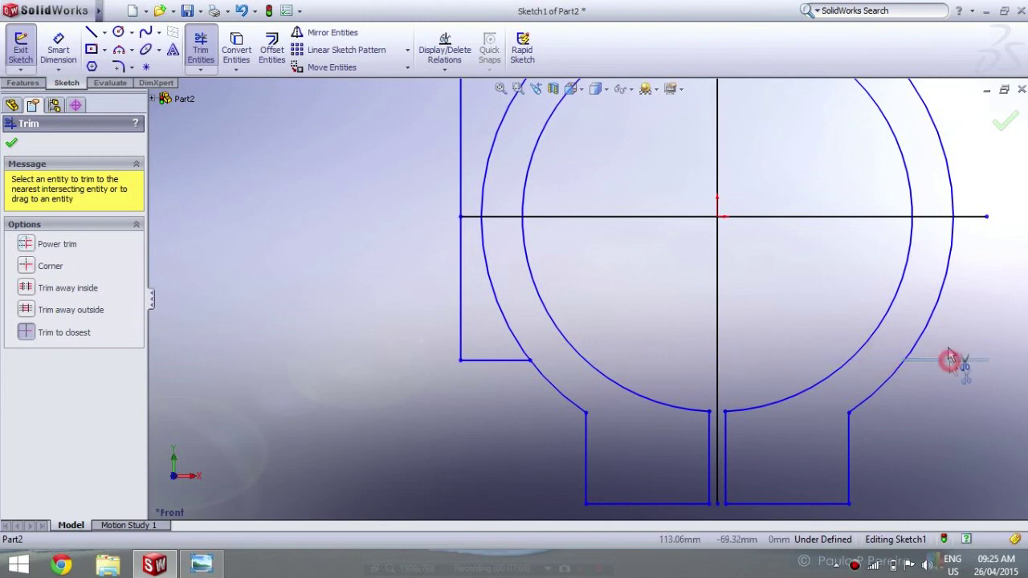
pyautogui.scroll(1, 921, 249)
pyautogui.scroll(-1, 833, 161)
# Trim the upper offset line everywhere except the left lug edge
pyautogui.click(819, 143)
pyautogui.click(756, 144)
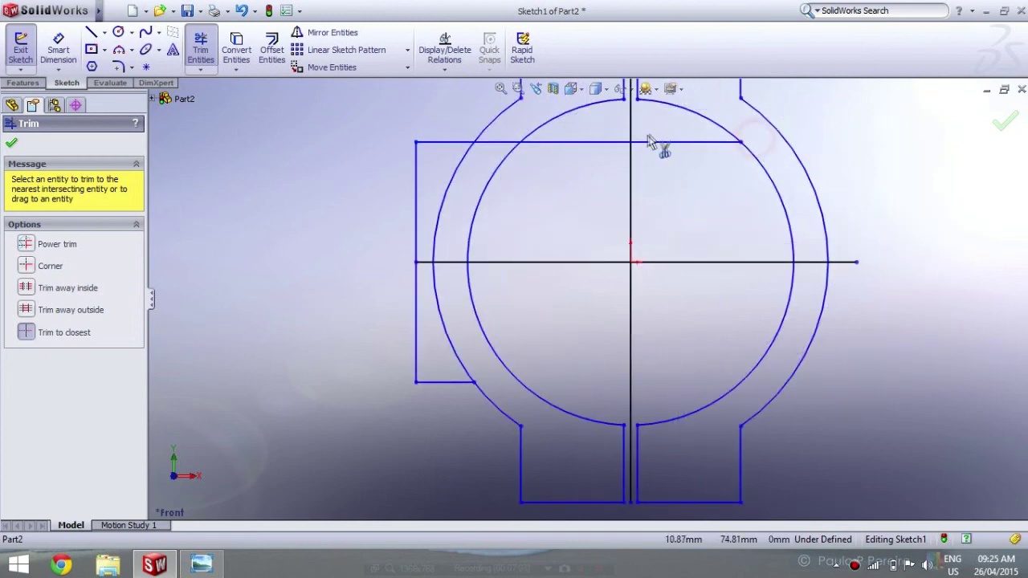
pyautogui.click(649, 143)
pyautogui.click(592, 145)
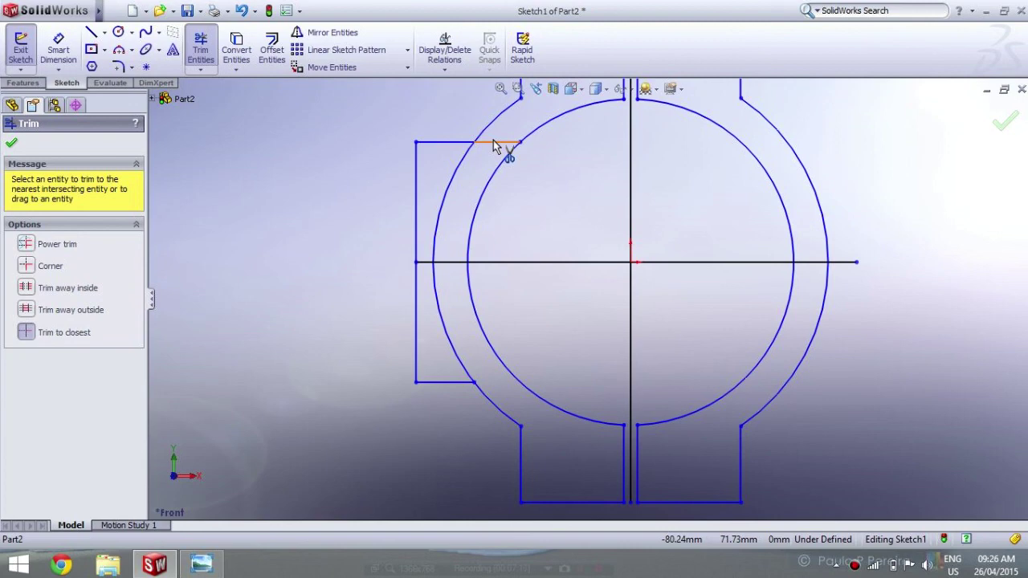
pyautogui.click(493, 144)
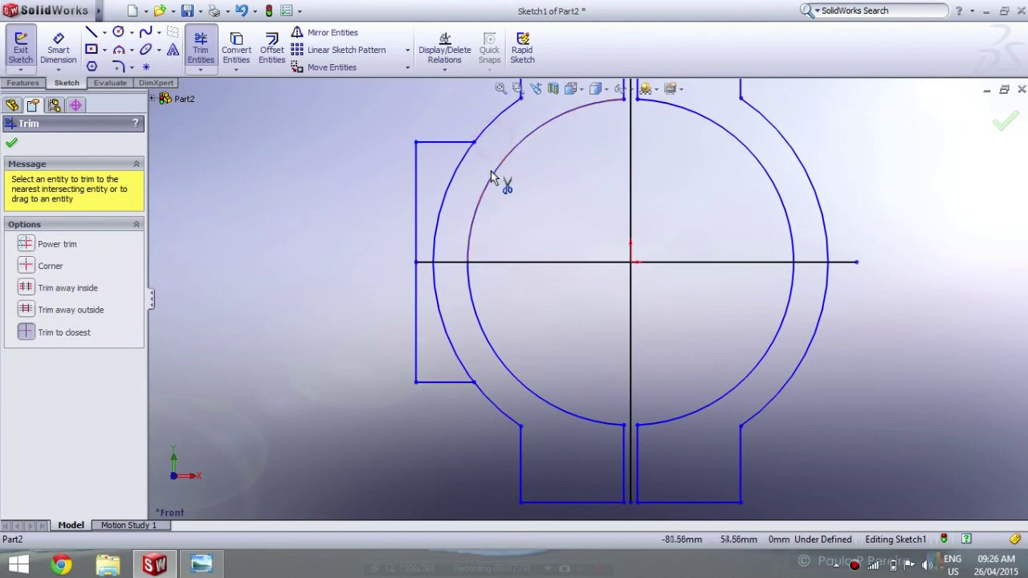
# Remove the outer arc pieces inside the left lug and finish trimming
pyautogui.click(441, 208)
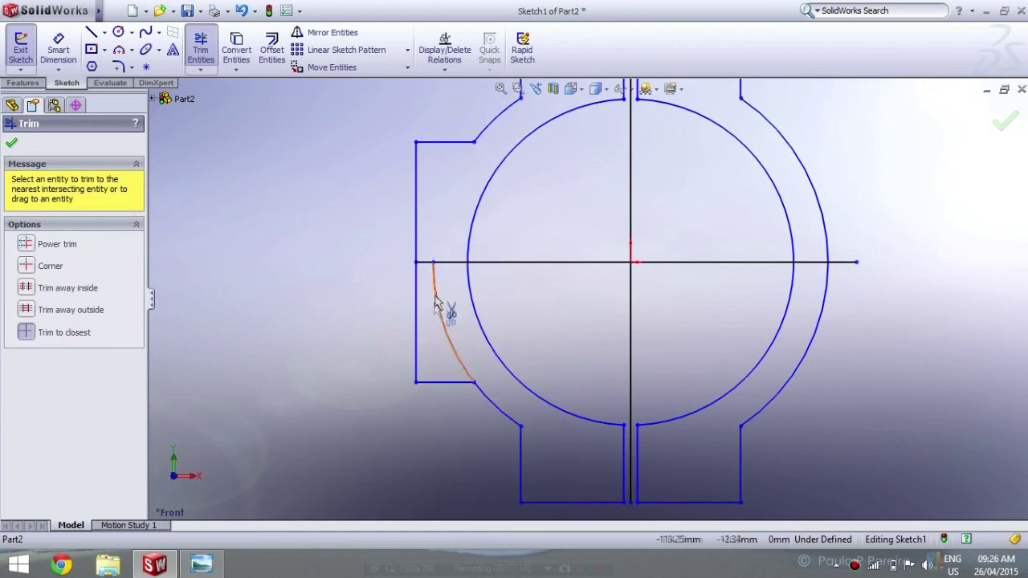
pyautogui.click(452, 321)
pyautogui.scroll(3, 587, 337)
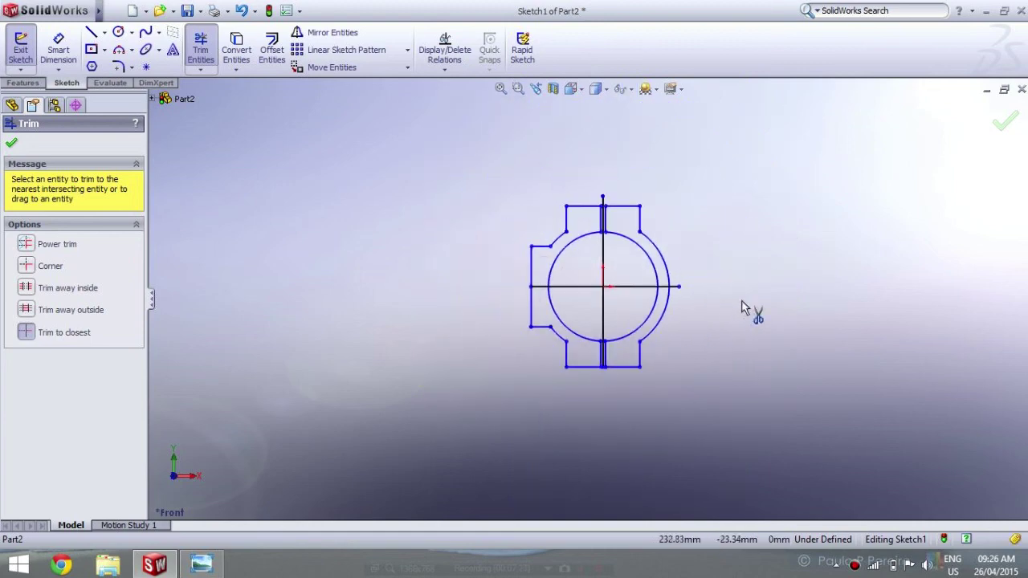
pyautogui.keyDown('ctrl'); pyautogui.moveTo(746, 310); pyautogui.dragTo(661, 321, button='middle'); pyautogui.keyUp('ctrl')
pyautogui.click(12, 144)
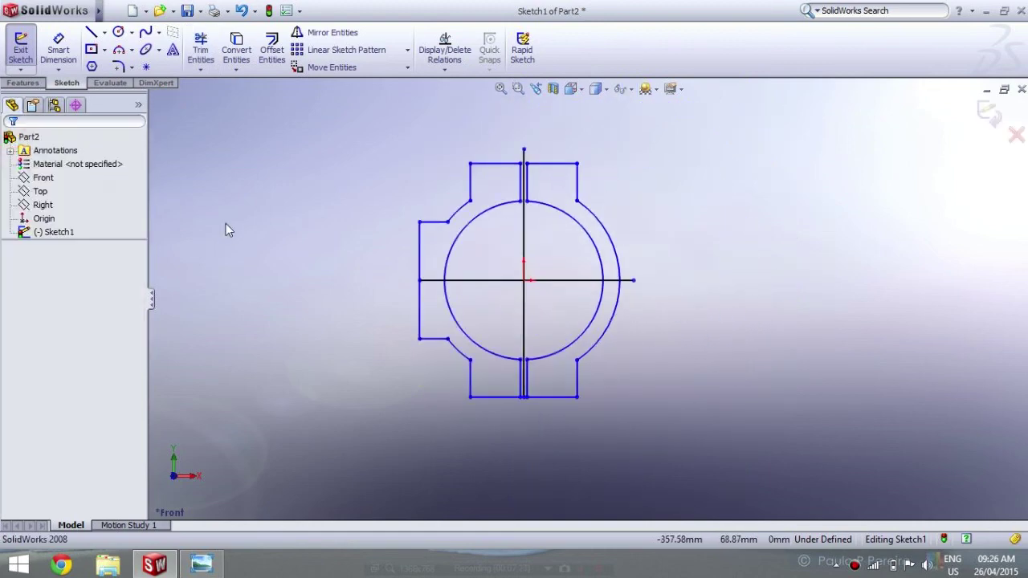
# Round the left lug's top corner with a 12 mm sketch fillet
pyautogui.click(119, 67)
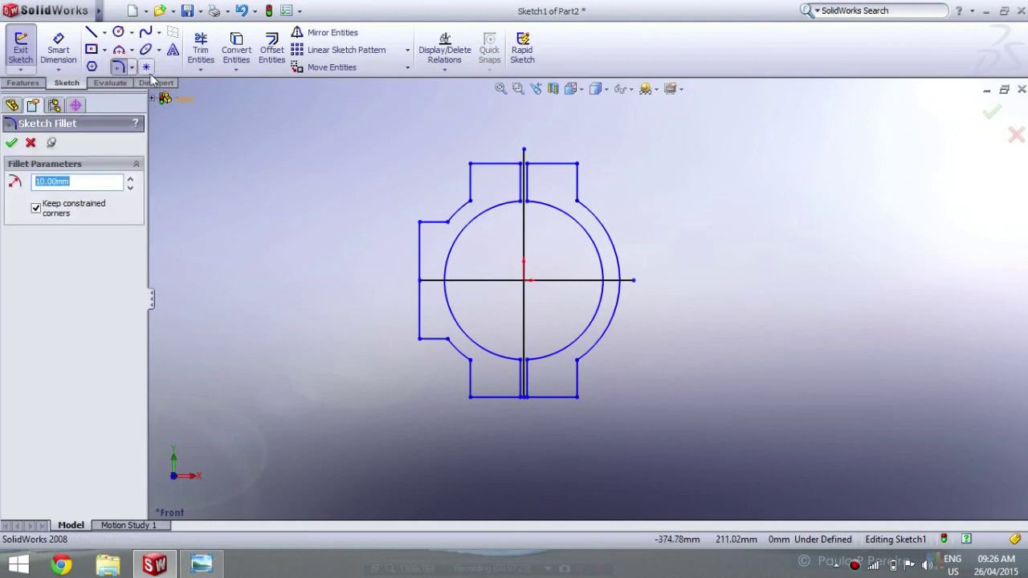
pyautogui.click(133, 67)
pyautogui.click(121, 68)
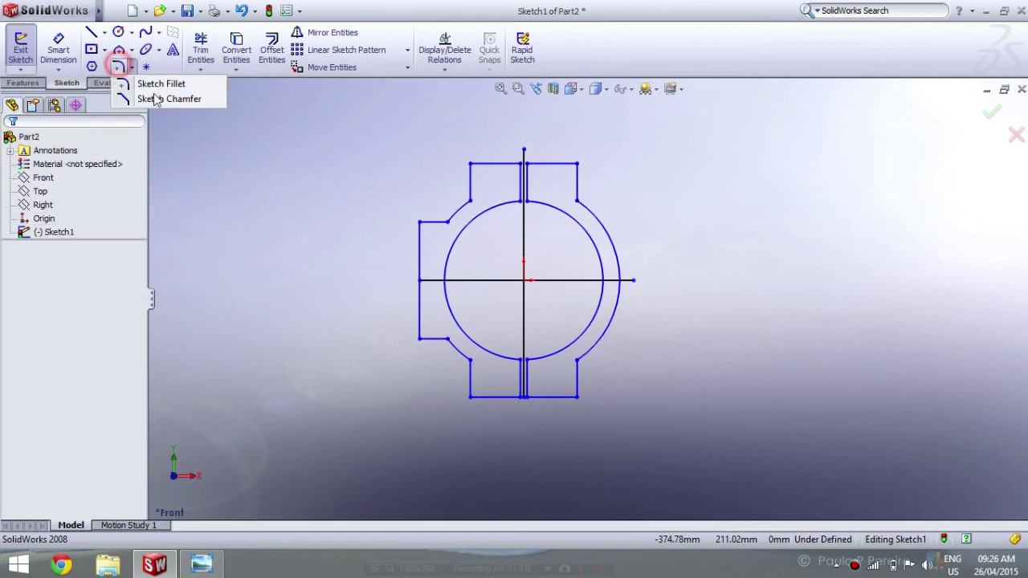
pyautogui.click(157, 83)
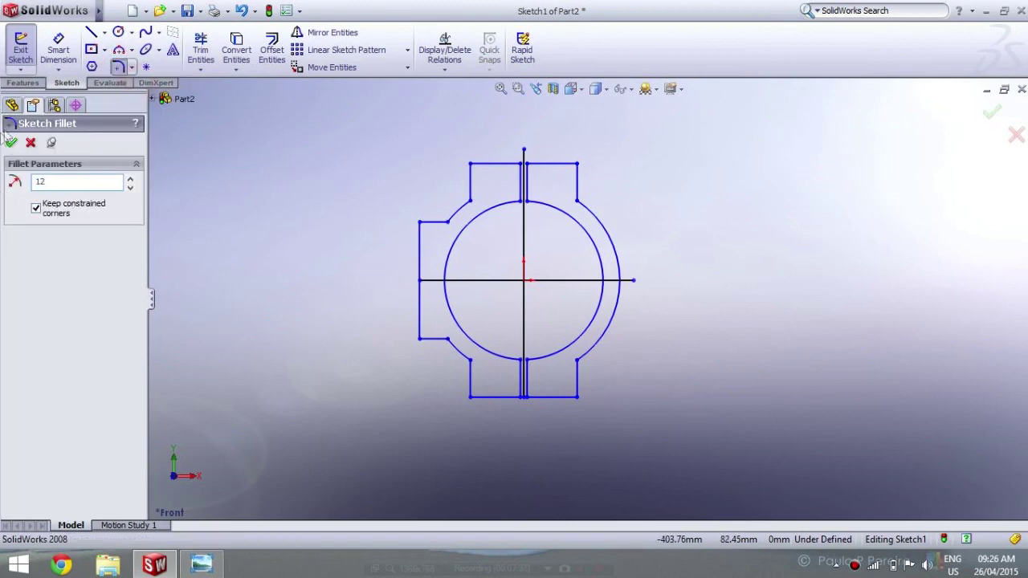
pyautogui.scroll(-5, 414, 232)
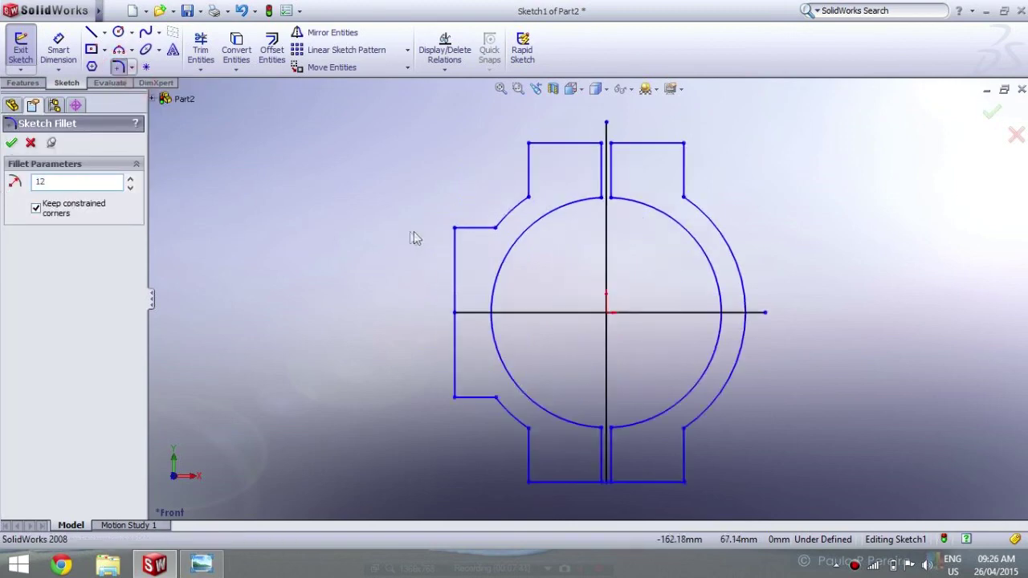
pyautogui.click(456, 226)
pyautogui.click(490, 212)
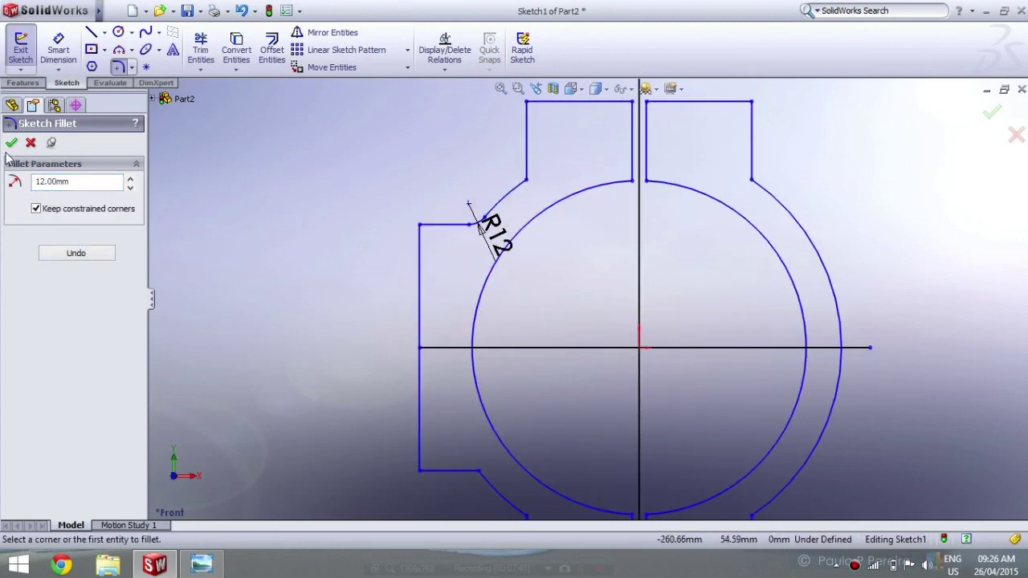
pyautogui.scroll(2, 449, 497)
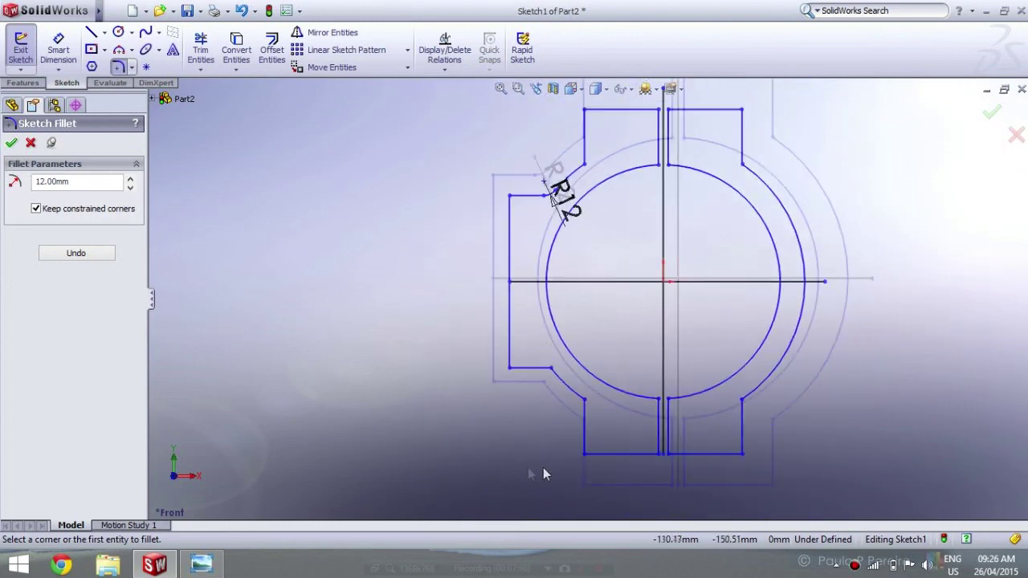
pyautogui.scroll(-2, 543, 467)
# Fillet the left lug's bottom corner and the lower-left and lower-right tab corners at R12
pyautogui.click(527, 309)
pyautogui.click(546, 313)
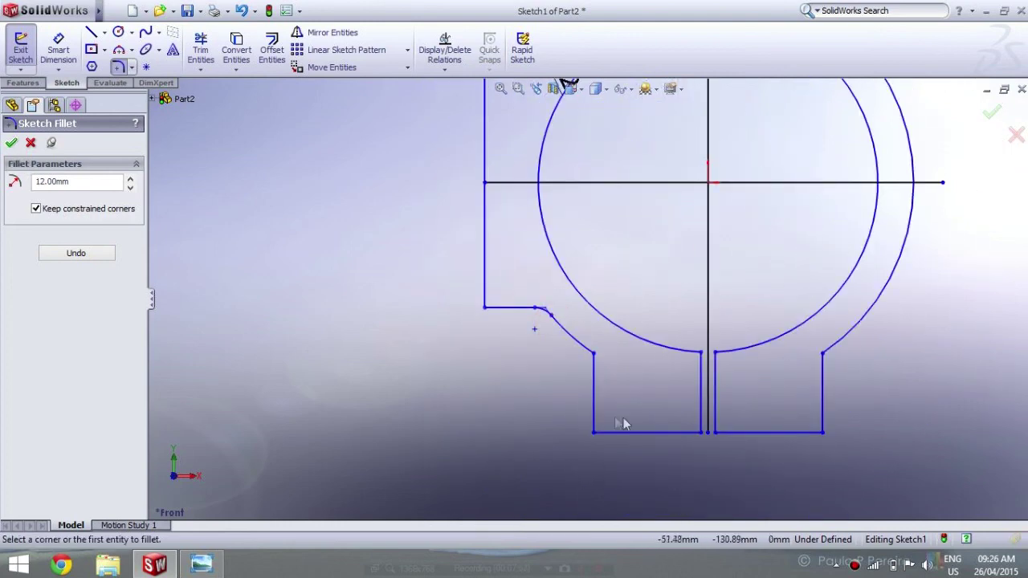
pyautogui.scroll(3, 805, 383)
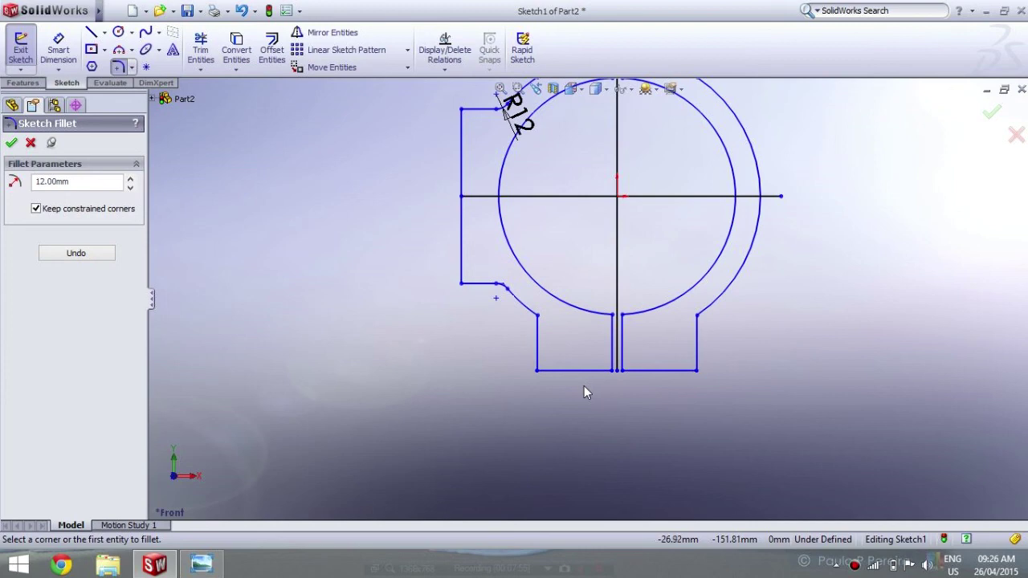
pyautogui.click(528, 306)
pyautogui.click(536, 333)
pyautogui.click(697, 333)
pyautogui.click(705, 308)
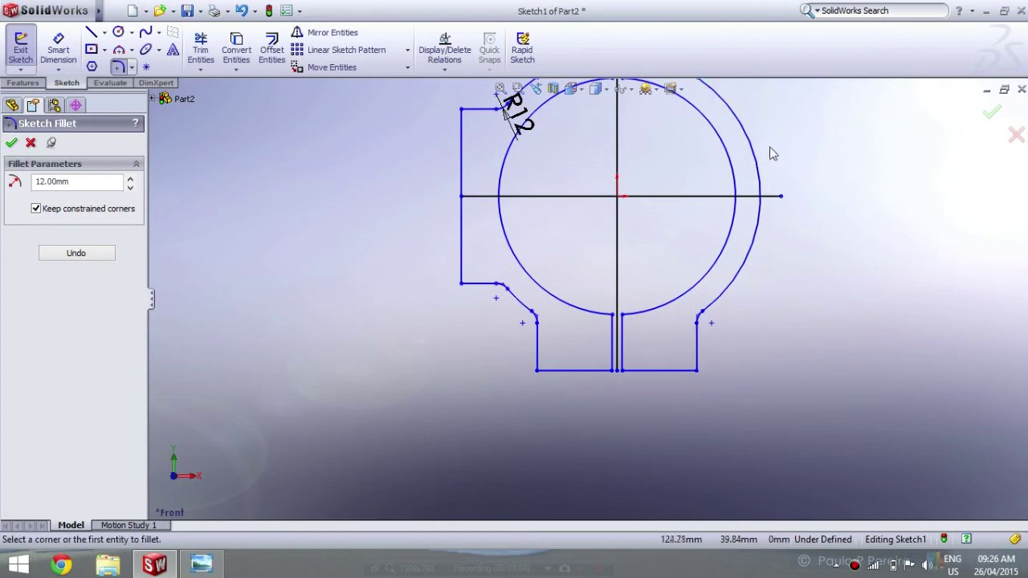
# Fillet the upper-right and upper-left tab corners at R12 and finish filleting
pyautogui.keyDown('ctrl'); pyautogui.moveTo(620, 169); pyautogui.dragTo(687, 125, button='middle'); pyautogui.keyUp('ctrl')
pyautogui.click(681, 133)
pyautogui.click(710, 193)
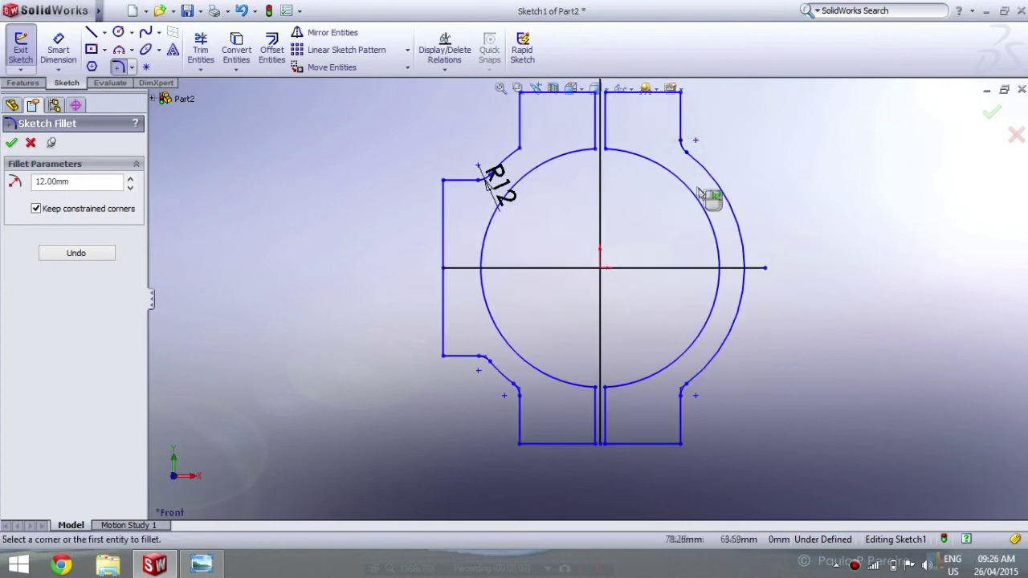
pyautogui.scroll(5, 533, 249)
pyautogui.scroll(-5, 500, 189)
pyautogui.click(567, 231)
pyautogui.click(564, 207)
pyautogui.scroll(3, 587, 305)
pyautogui.scroll(2, 585, 351)
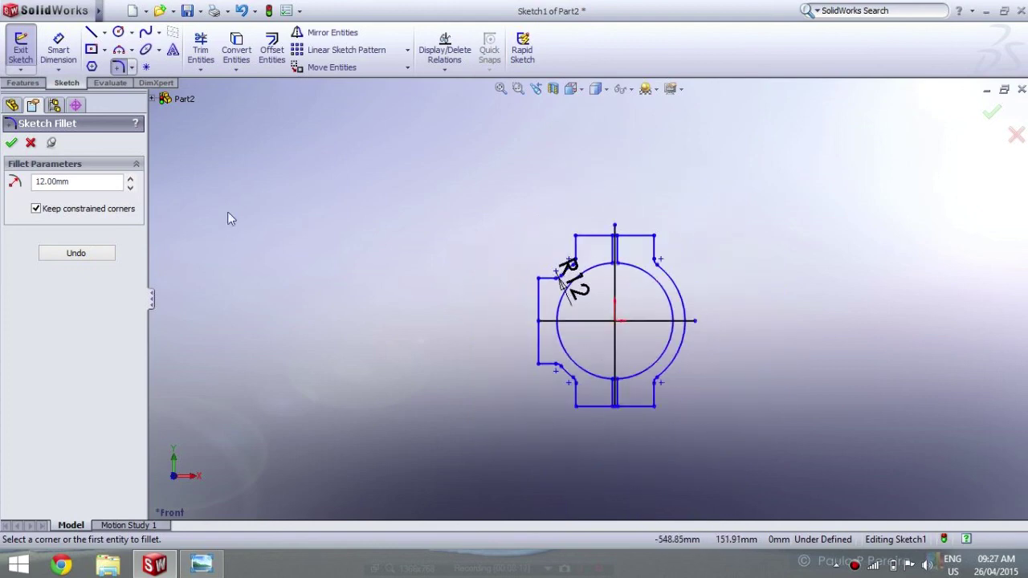
pyautogui.click(11, 142)
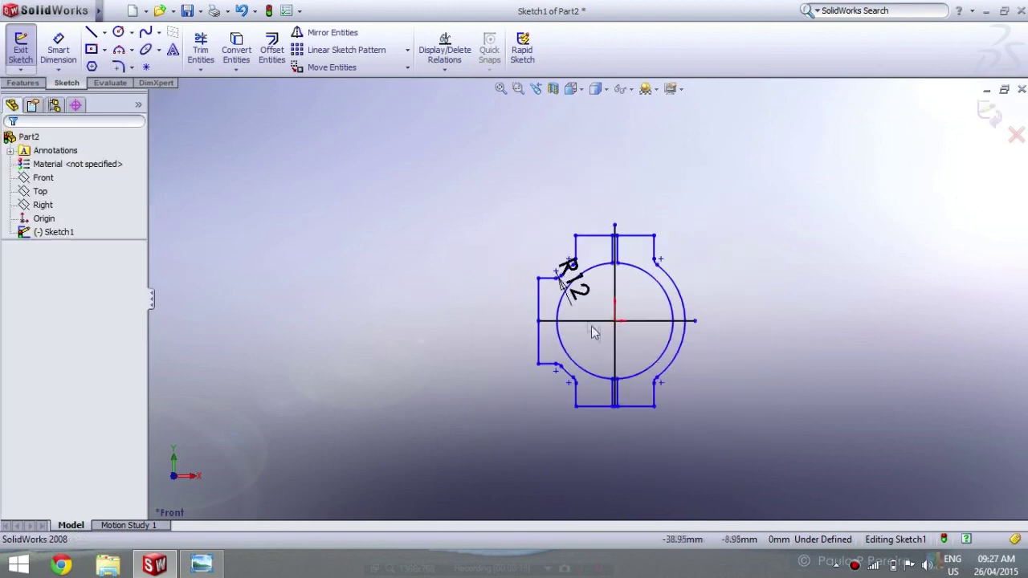
# Delete the R12 dimension and select the four strap regions for an Extruded Boss/Base
pyautogui.click(569, 266)
pyautogui.press('Delete')
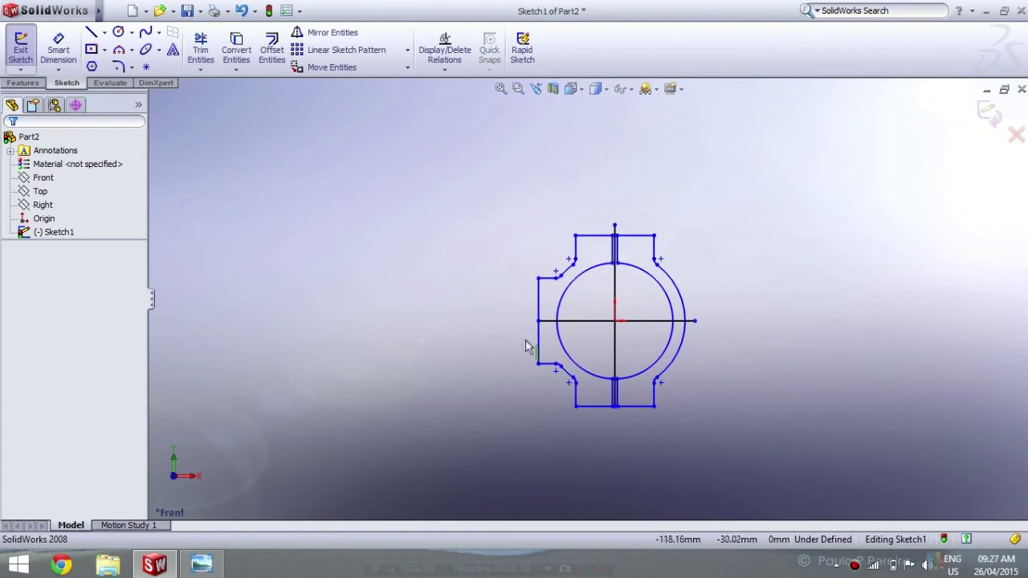
pyautogui.click(14, 85)
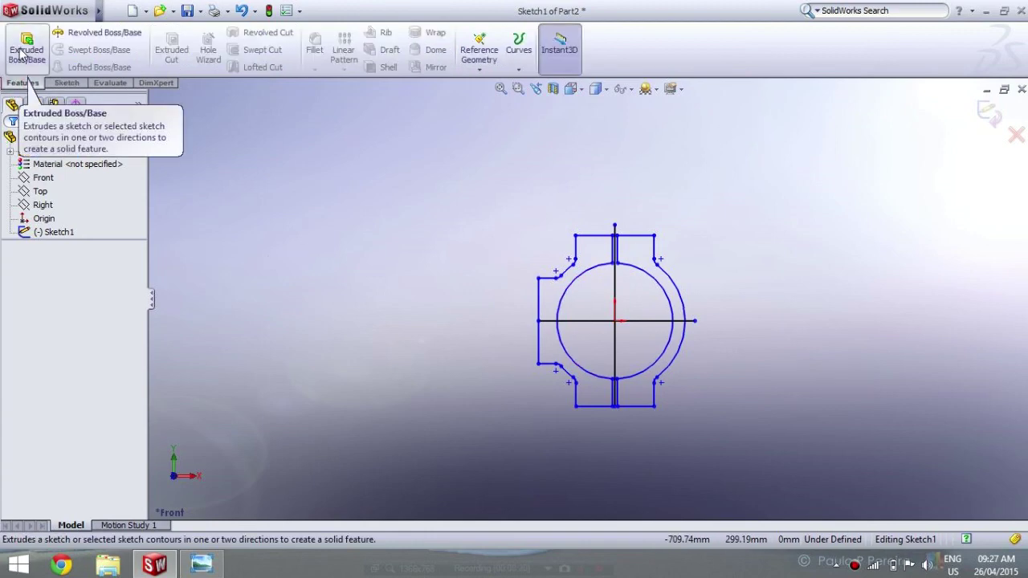
pyautogui.click(24, 50)
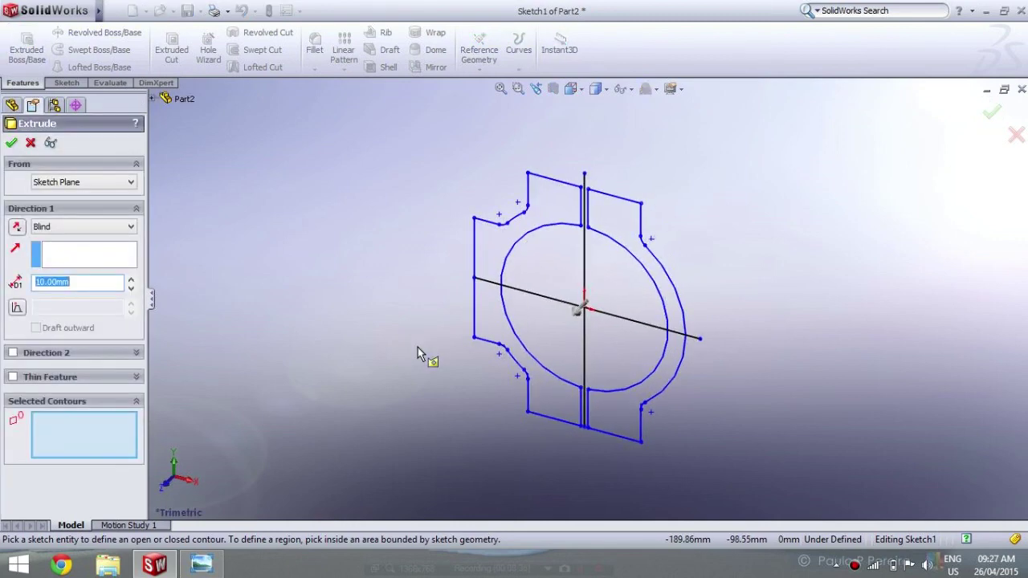
pyautogui.click(67, 441)
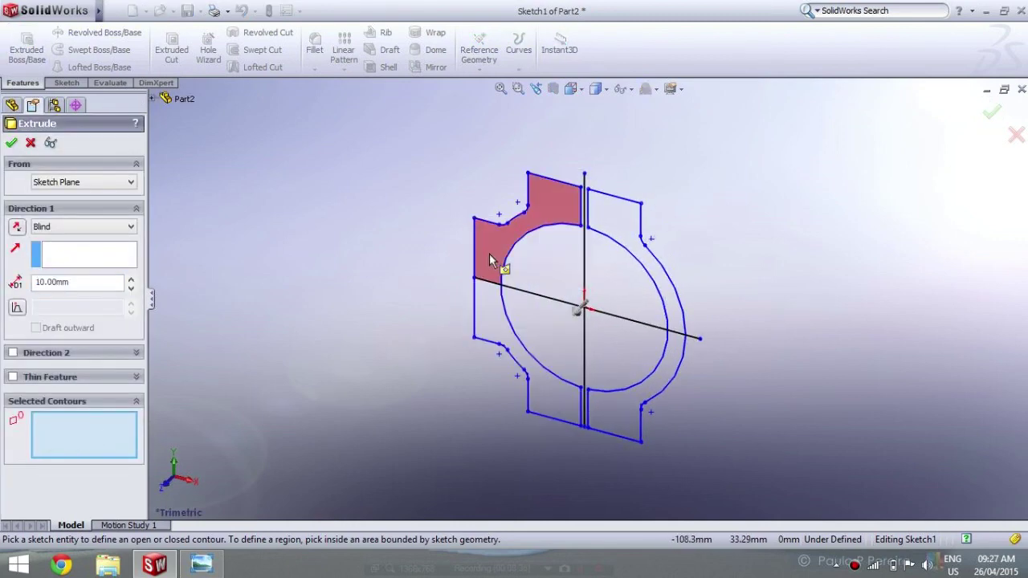
pyautogui.click(490, 260)
pyautogui.click(619, 221)
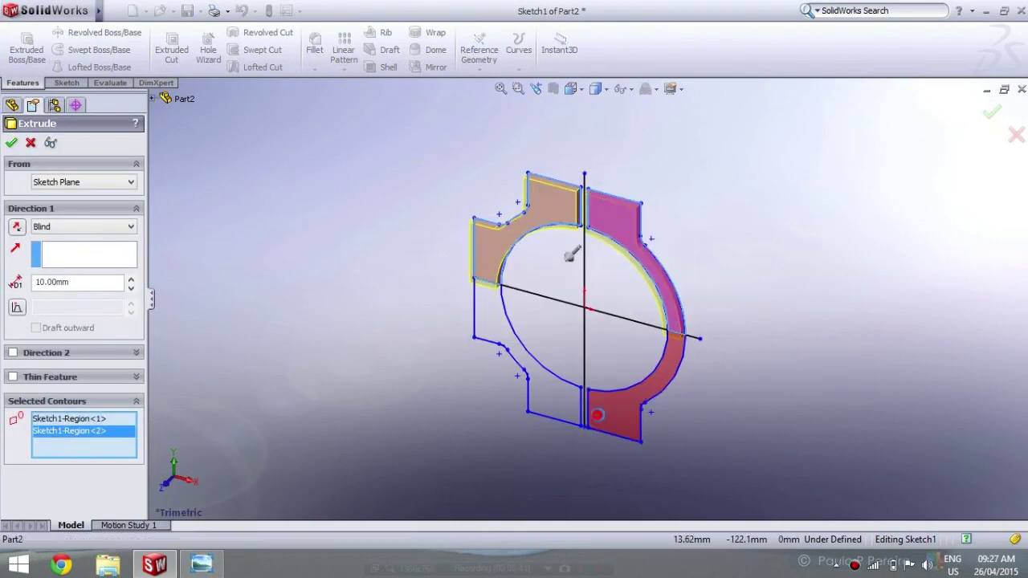
pyautogui.click(599, 422)
pyautogui.click(494, 321)
# Extrude the selected regions Mid Plane to a 45 mm depth
pyautogui.moveTo(269, 357)
pyautogui.mouseDown(button='middle')
pyautogui.moveTo(340, 337)
pyautogui.moveTo(317, 338)
pyautogui.mouseUp(button='middle')
pyautogui.click(94, 229)
pyautogui.click(84, 291)
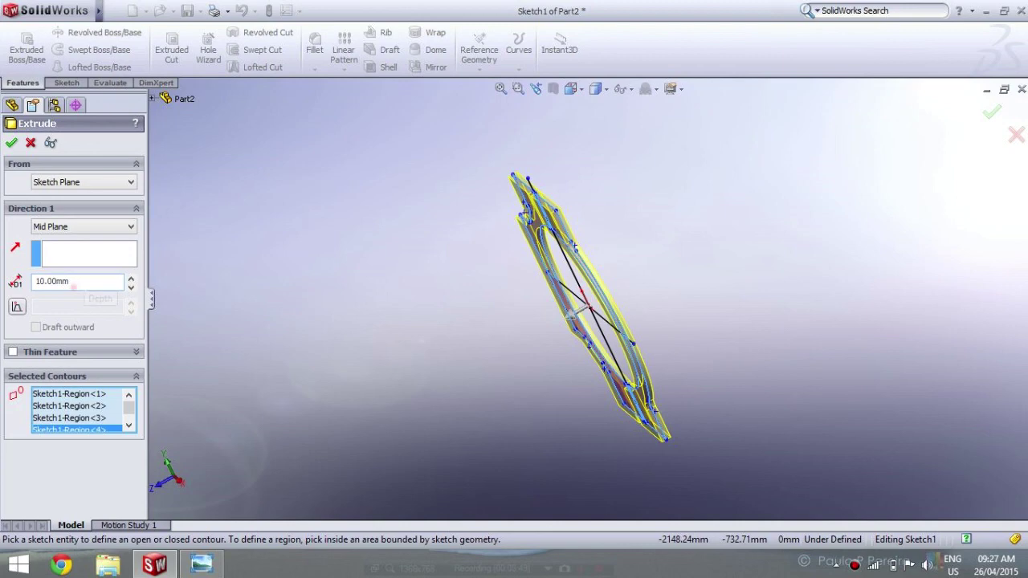
pyautogui.doubleClick(73, 283)
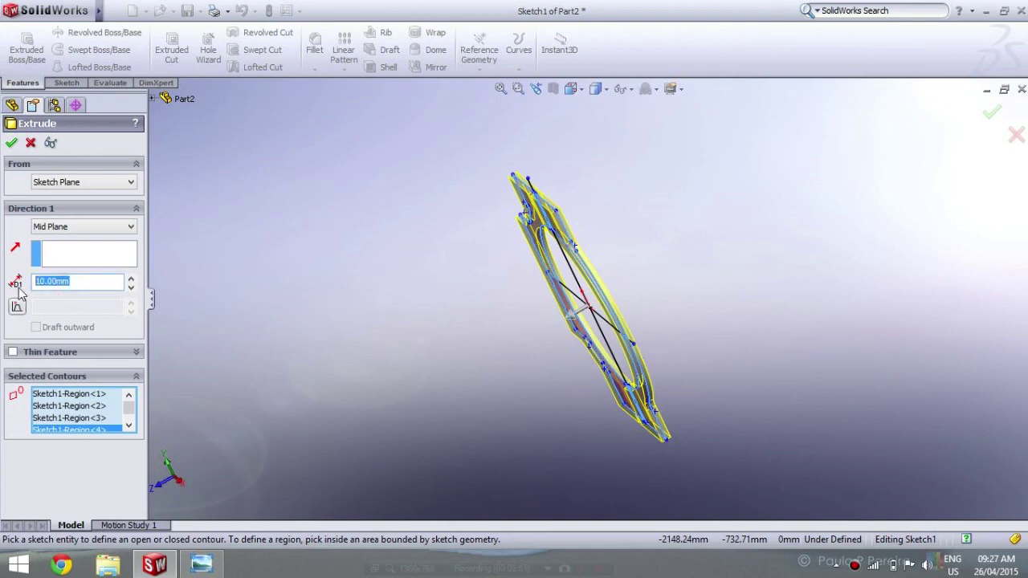
pyautogui.write('45')
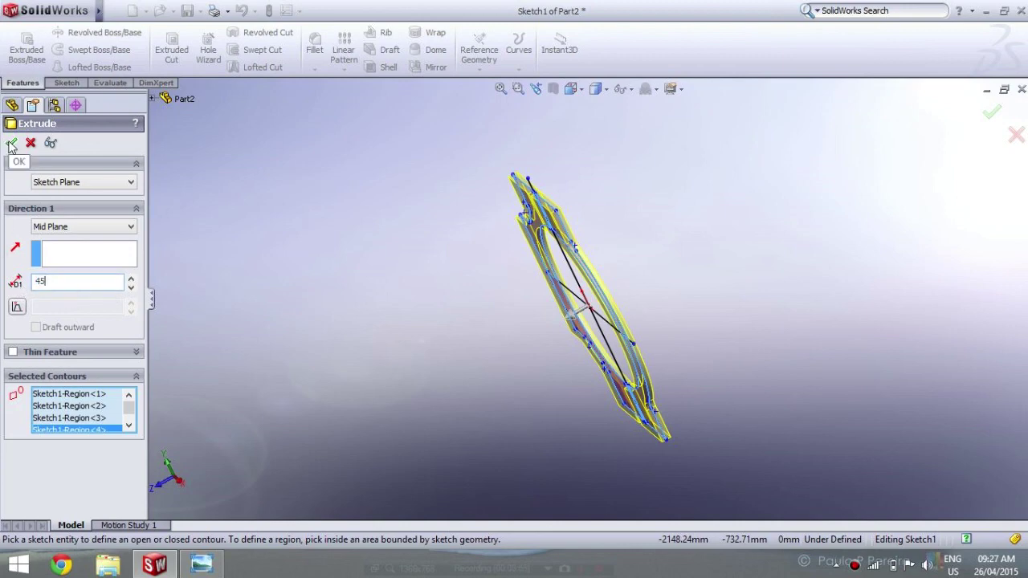
pyautogui.click(12, 145)
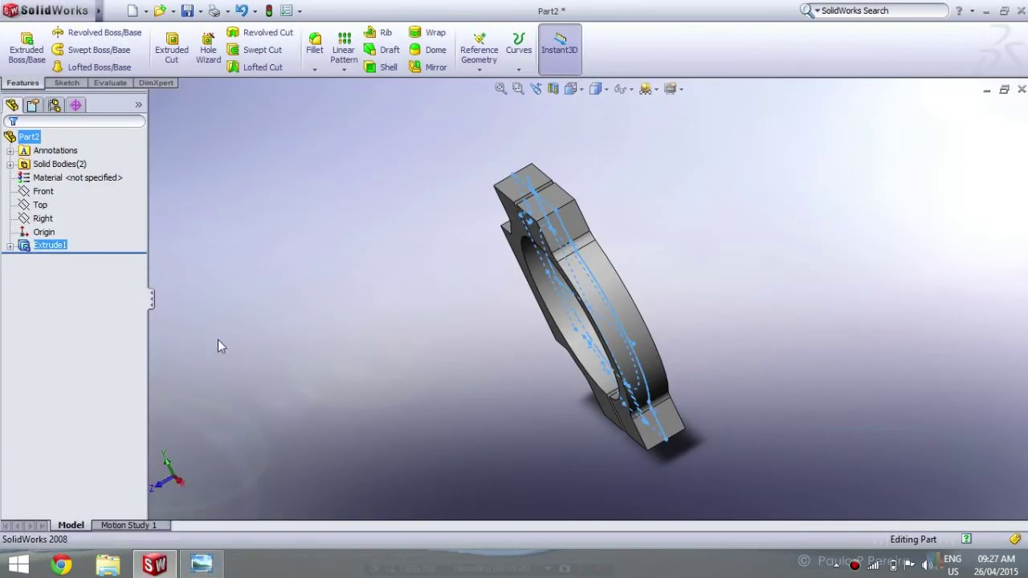
# Orient the clamp's flat side face Normal To the view and open Sketch2 on it
pyautogui.click(214, 315)
pyautogui.moveTo(266, 345)
pyautogui.mouseDown(button='middle')
pyautogui.moveTo(356, 220)
pyautogui.moveTo(390, 275)
pyautogui.moveTo(440, 321)
pyautogui.moveTo(574, 275)
pyautogui.moveTo(661, 270)
pyautogui.moveTo(512, 328)
pyautogui.moveTo(300, 335)
pyautogui.moveTo(509, 300)
pyautogui.mouseUp(button='middle')
pyautogui.click(509, 300)
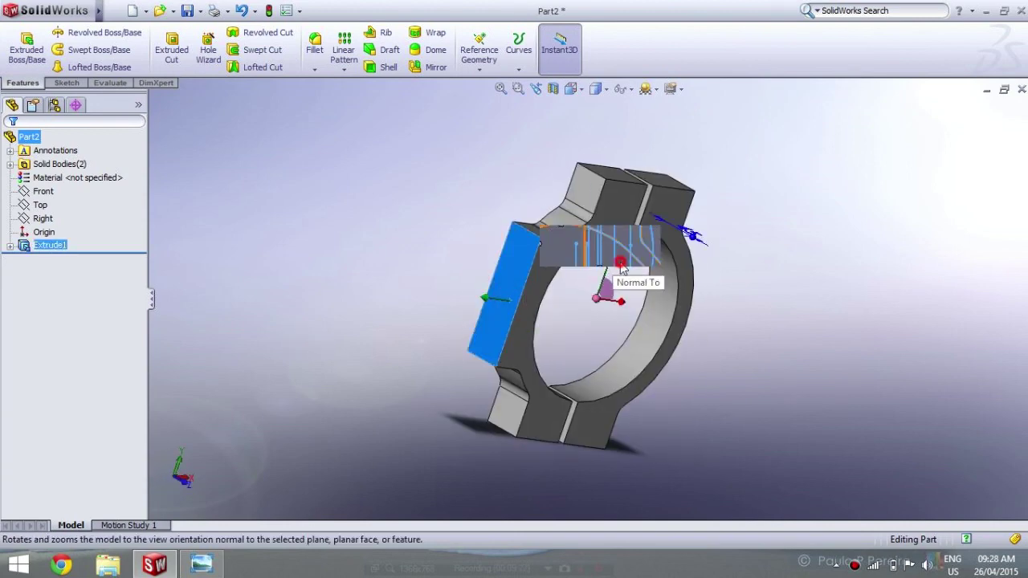
pyautogui.click(619, 256)
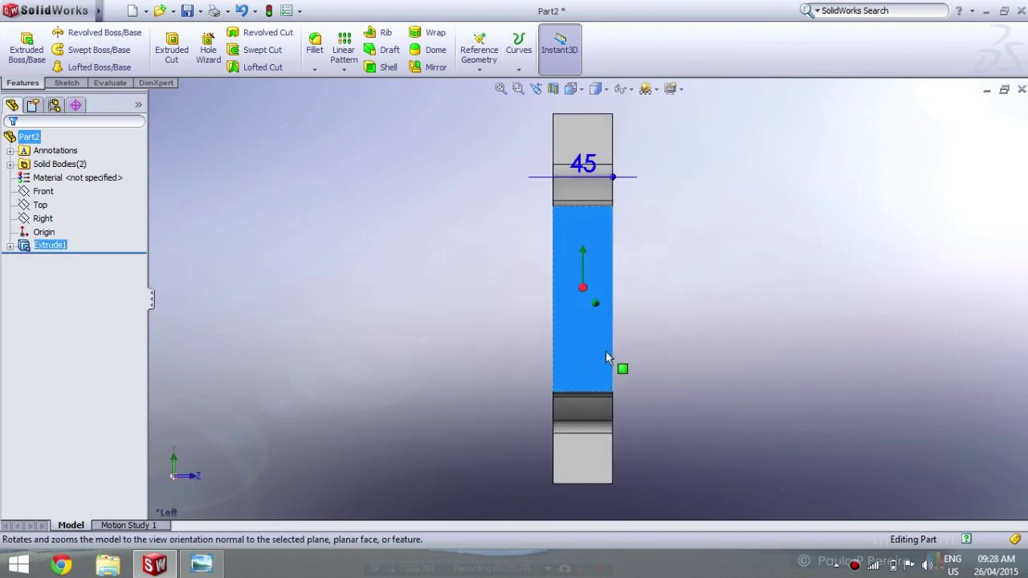
pyautogui.click(79, 87)
pyautogui.click(21, 47)
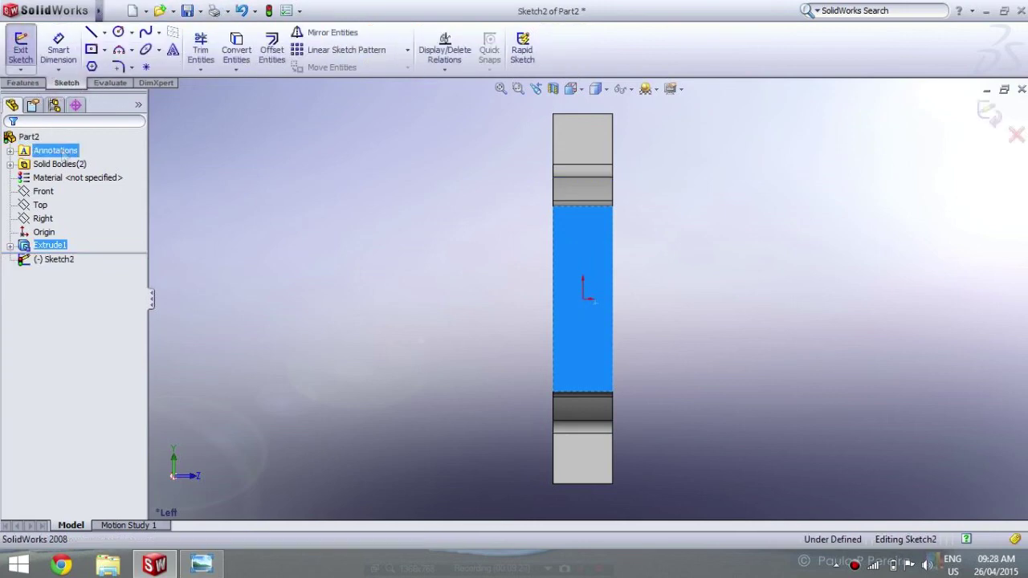
# Draw a horizontal helper line through the centre, then place points above and below it
pyautogui.click(90, 33)
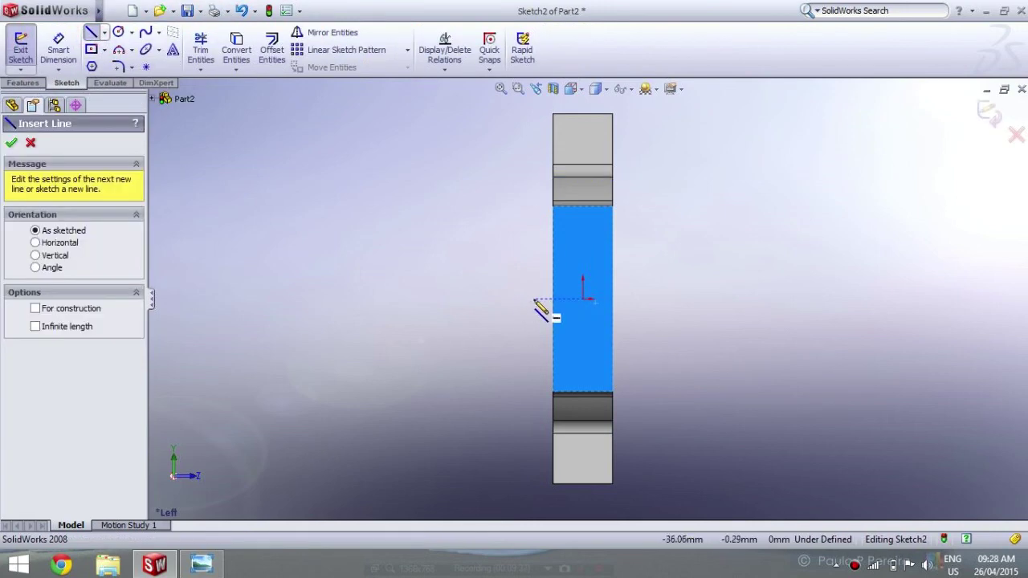
pyautogui.click(521, 299)
pyautogui.click(668, 299)
pyautogui.rightClick(667, 299)
pyautogui.click(723, 180)
pyautogui.click(145, 68)
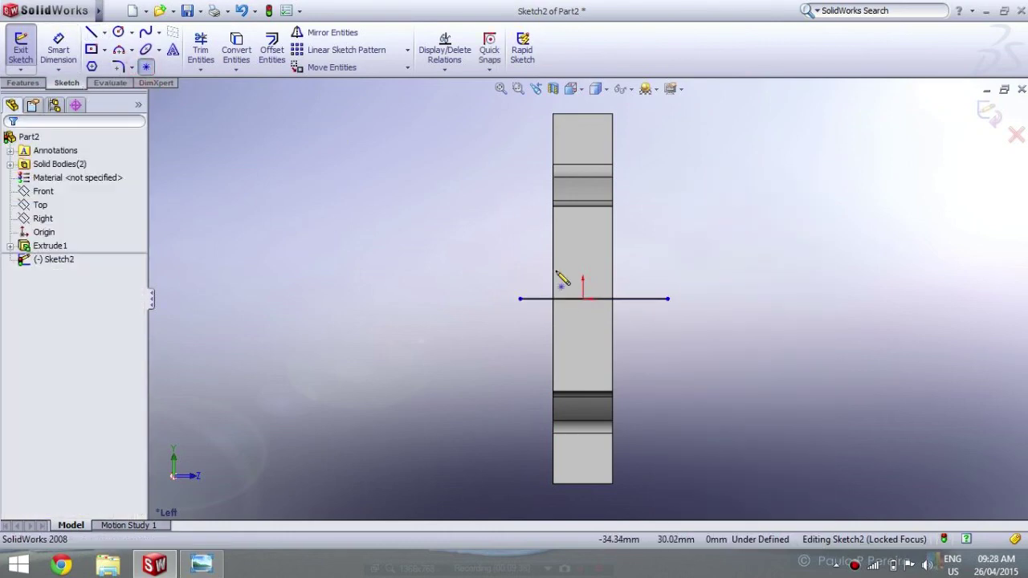
pyautogui.click(583, 235)
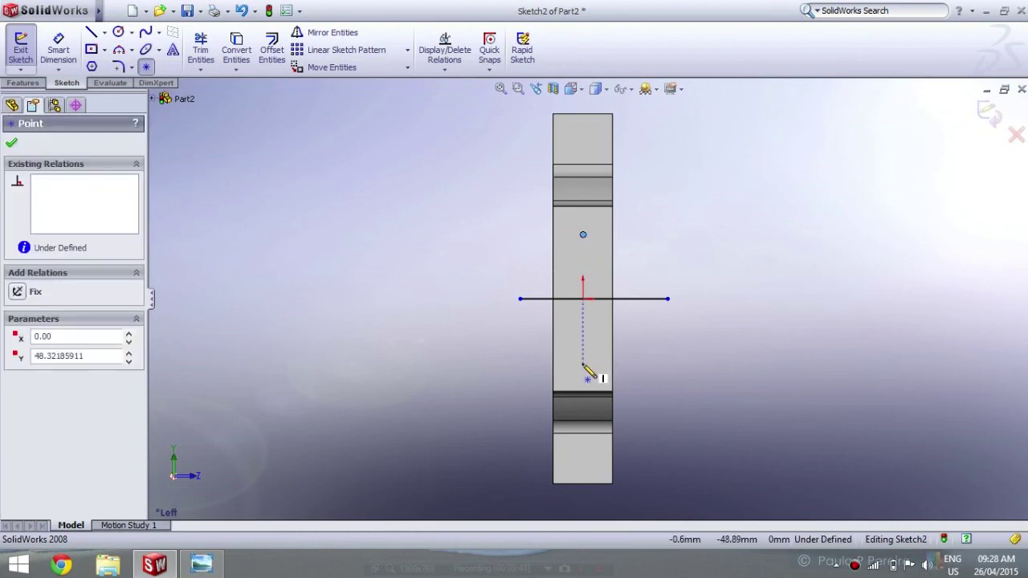
pyautogui.click(583, 361)
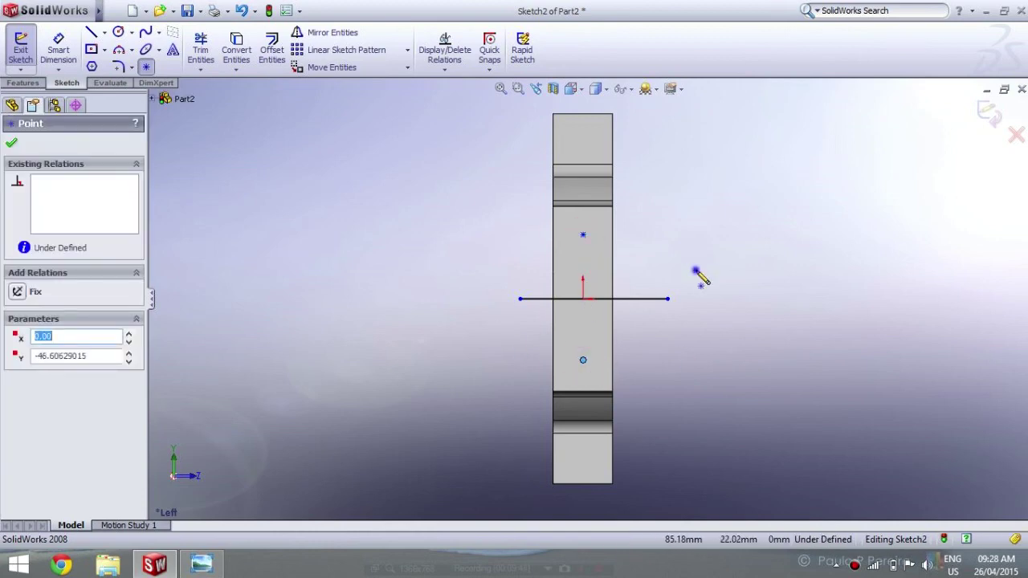
pyautogui.rightClick(700, 275)
pyautogui.click(718, 175)
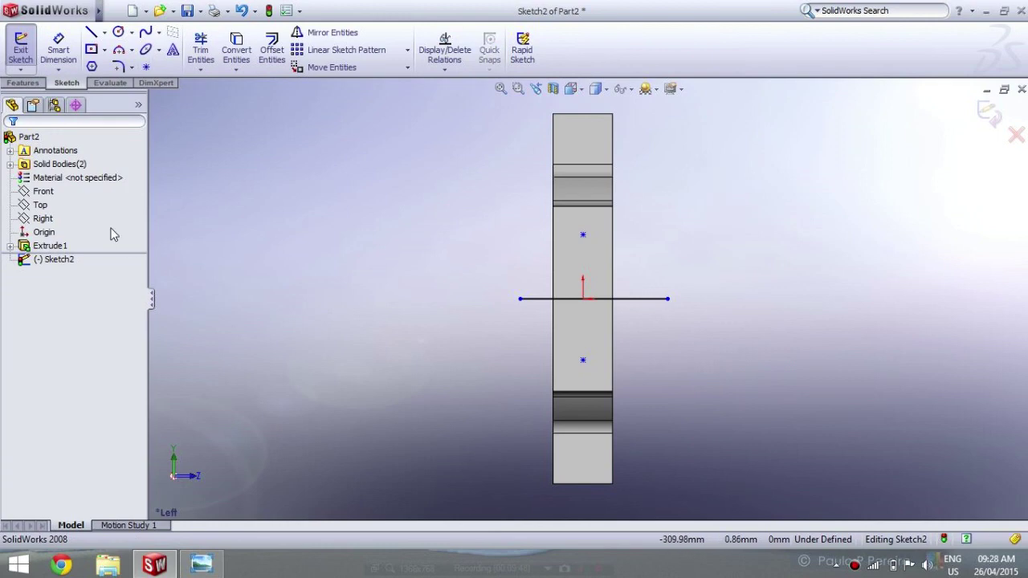
# Dimension both points 47.50 mm (95/2) from the horizontal helper line
pyautogui.click(57, 50)
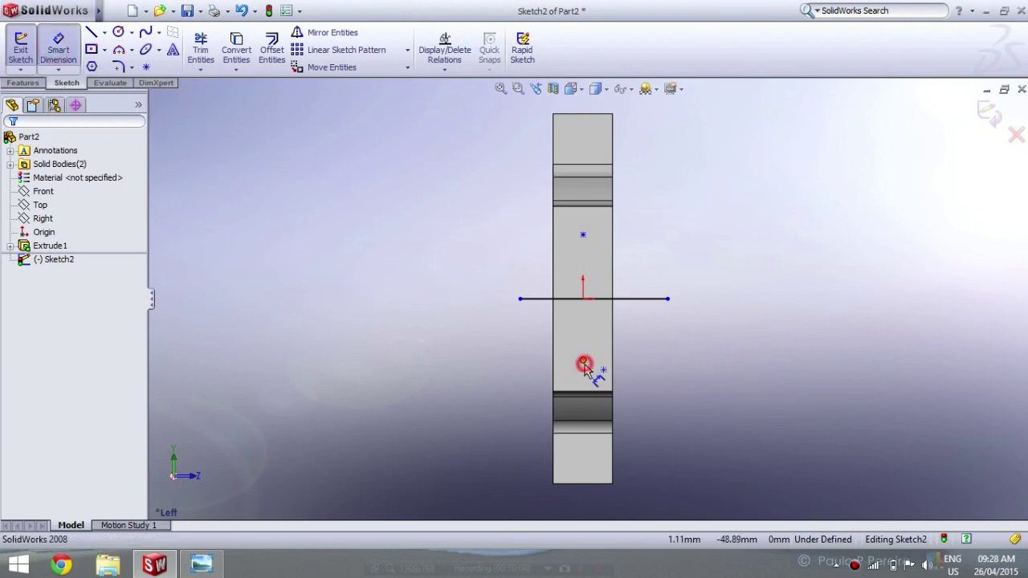
pyautogui.click(584, 364)
pyautogui.click(588, 299)
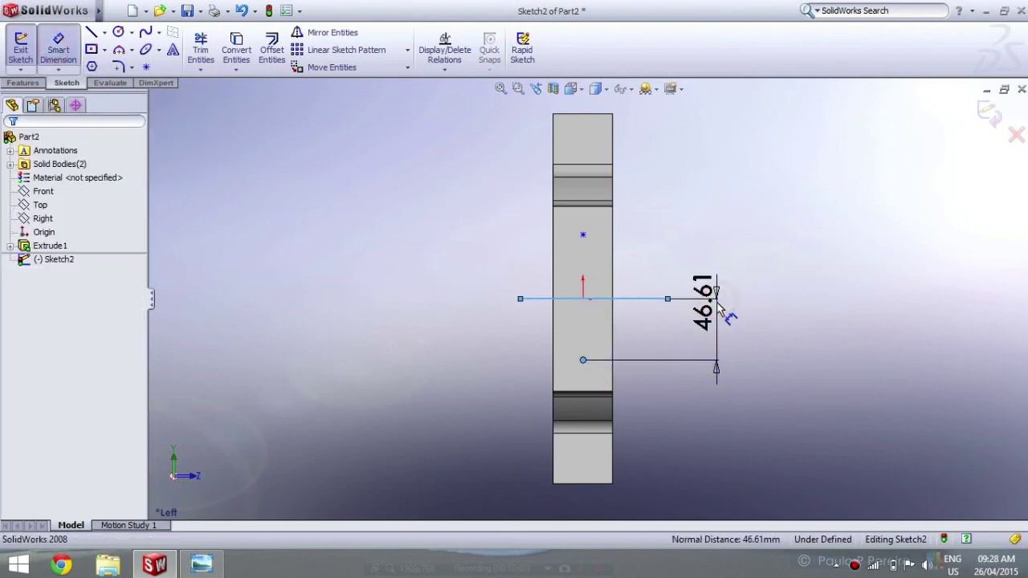
pyautogui.click(719, 309)
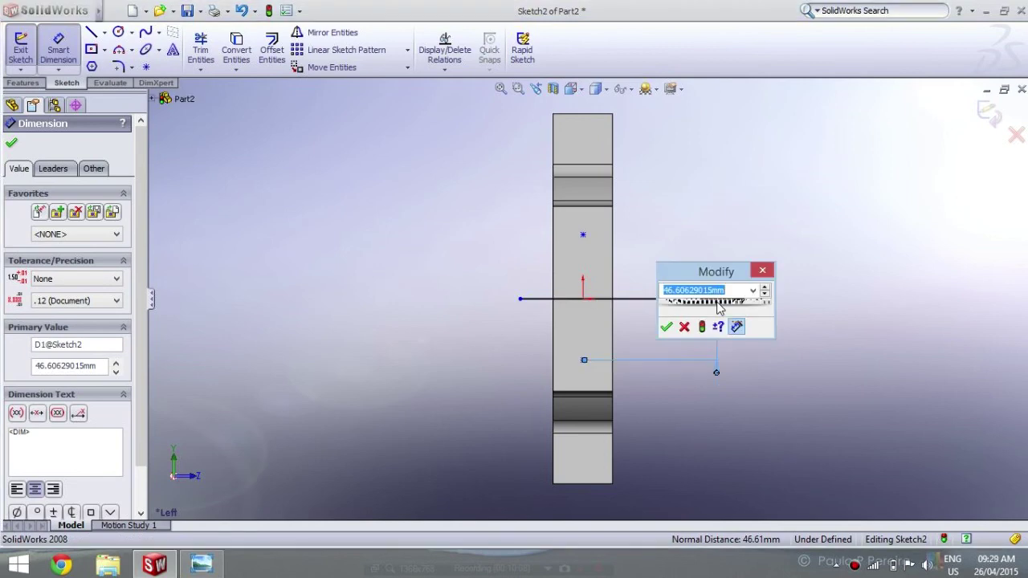
pyautogui.write('95/2')
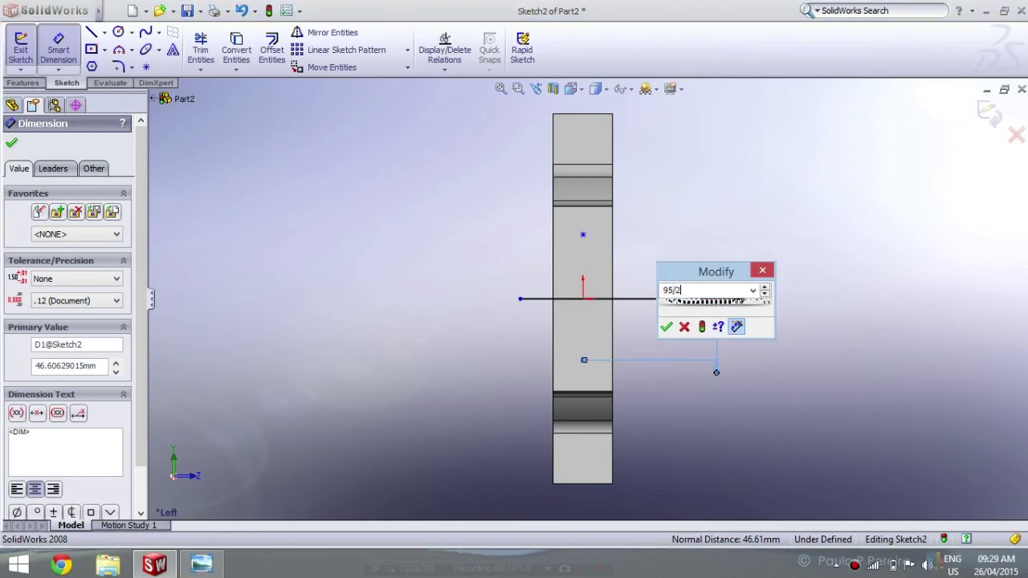
pyautogui.press('Return')
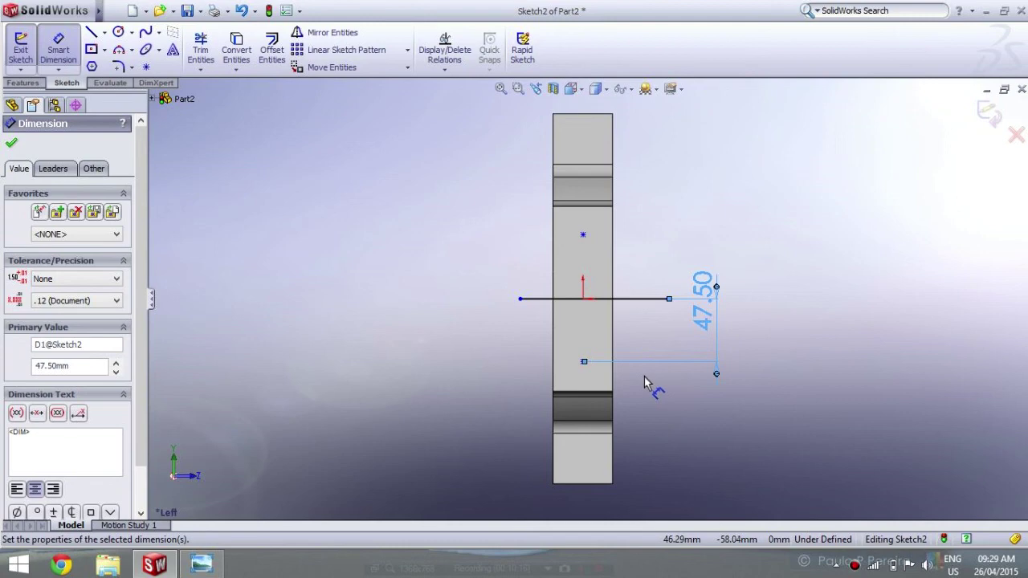
pyautogui.click(609, 299)
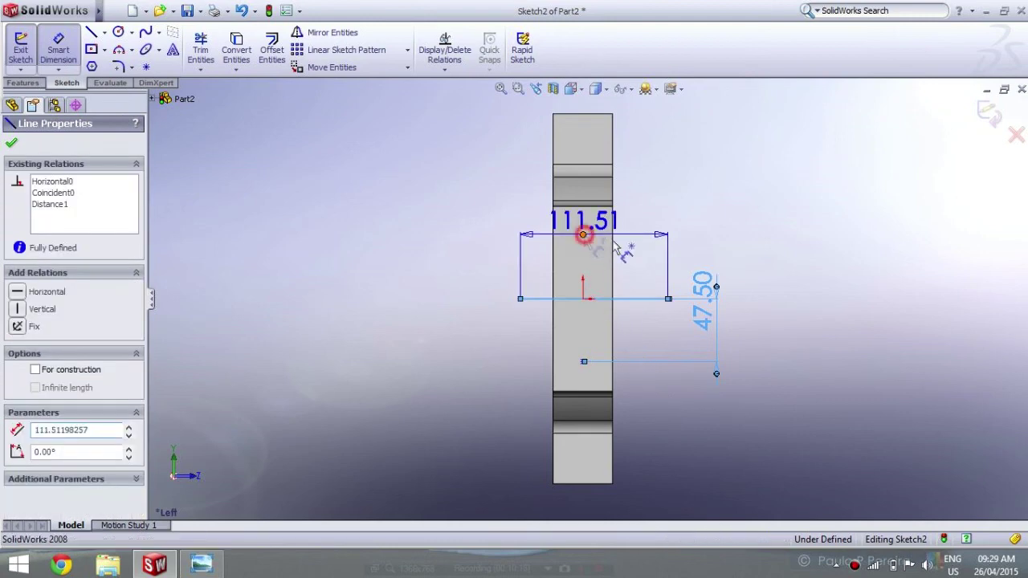
pyautogui.click(583, 235)
pyautogui.click(733, 241)
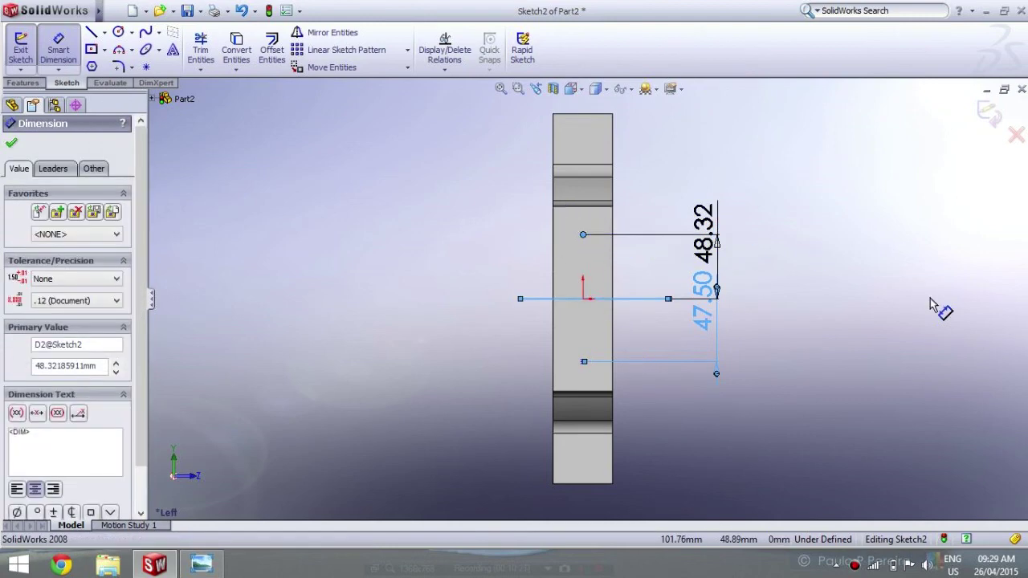
pyautogui.write('95/2')
pyautogui.press('Return')
pyautogui.click(863, 282)
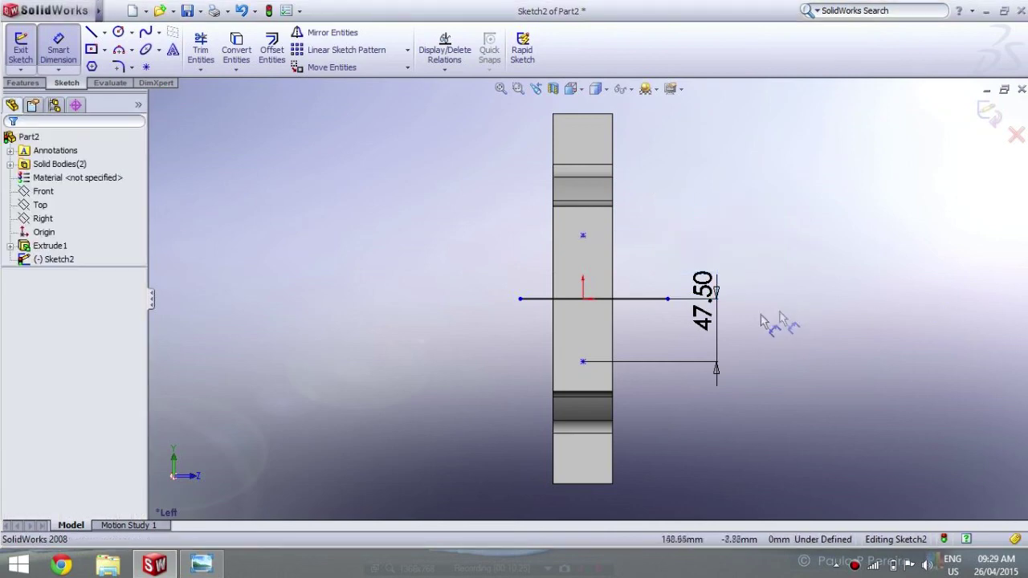
pyautogui.click(718, 317)
# Delete the helper line and exit the sketch
pyautogui.click(647, 299)
pyautogui.press('Delete')
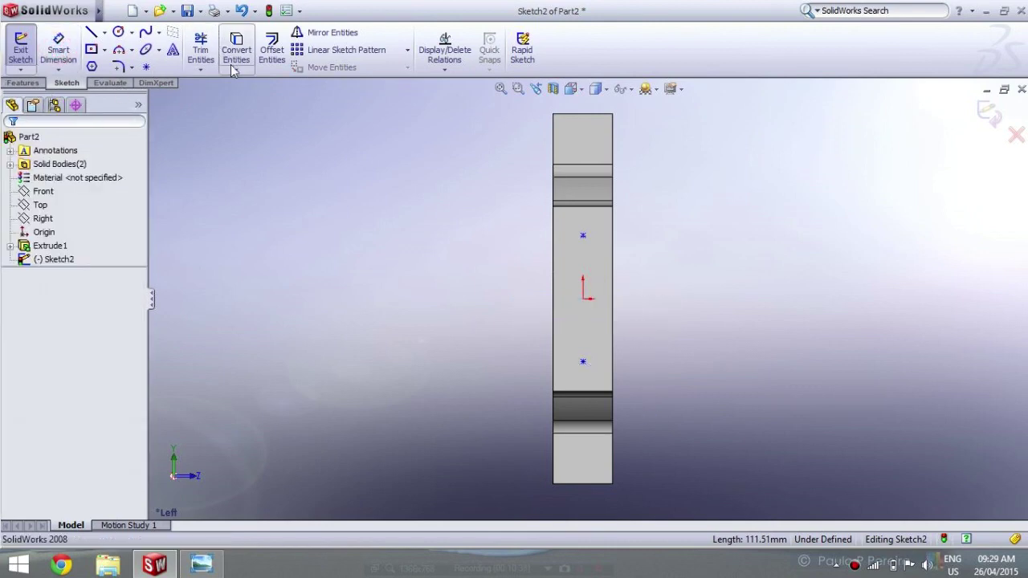
pyautogui.click(21, 83)
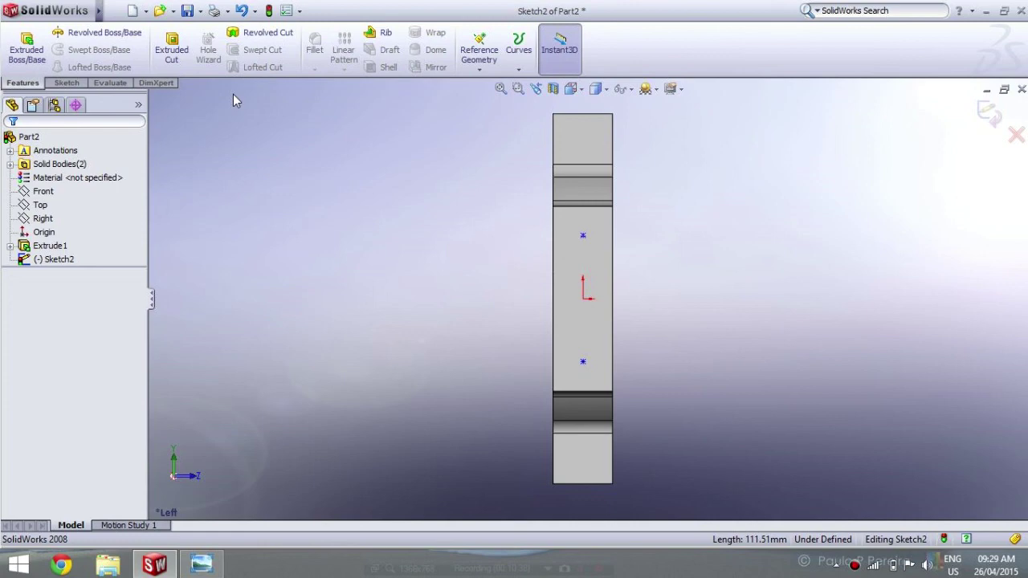
pyautogui.click(990, 114)
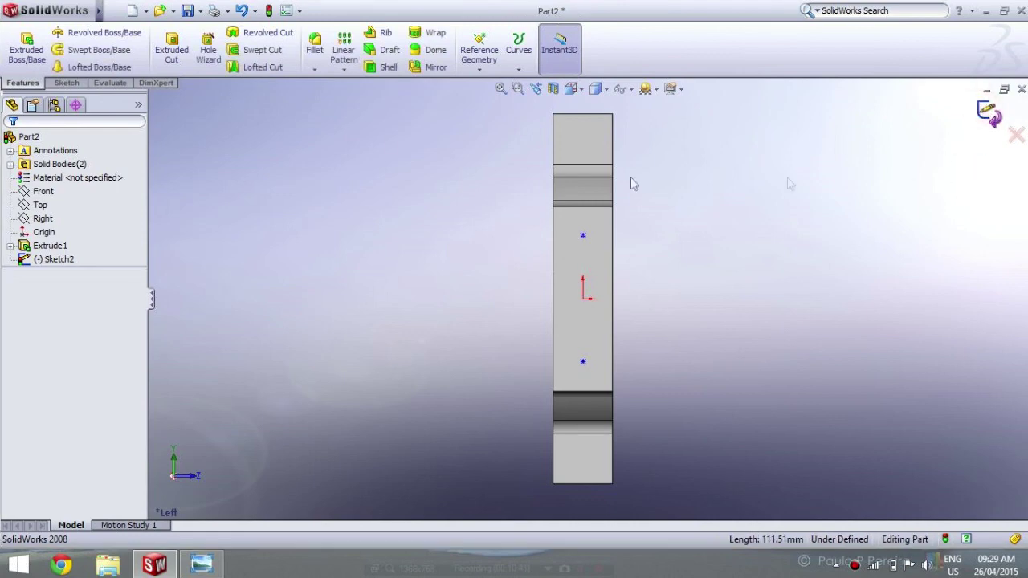
# Set up an M16x1.5 bottoming tapped hole 26.5 mm deep with 22 mm thread depth
pyautogui.click(208, 50)
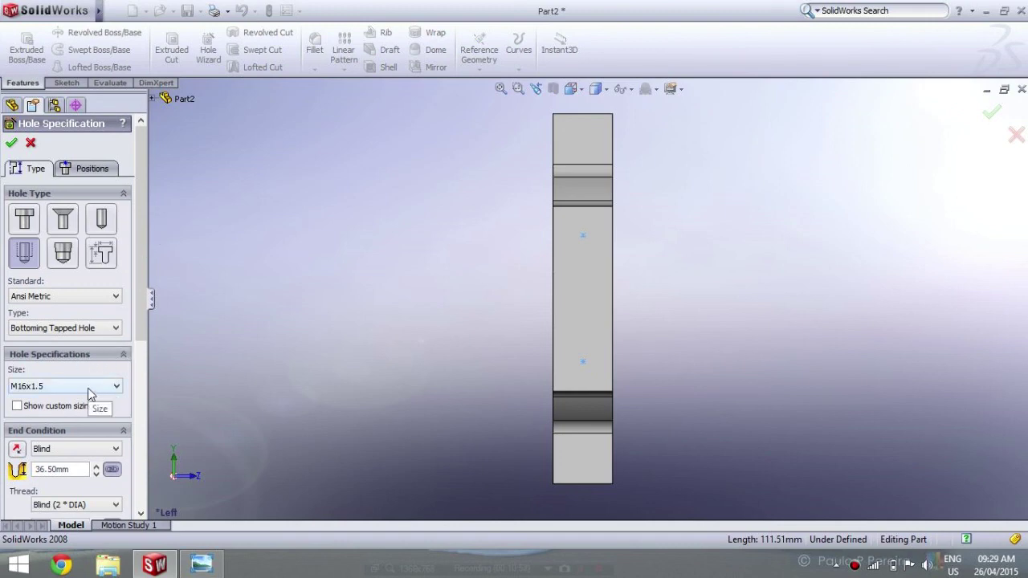
pyautogui.click(90, 387)
pyautogui.click(87, 387)
pyautogui.scroll(-1, 138, 306)
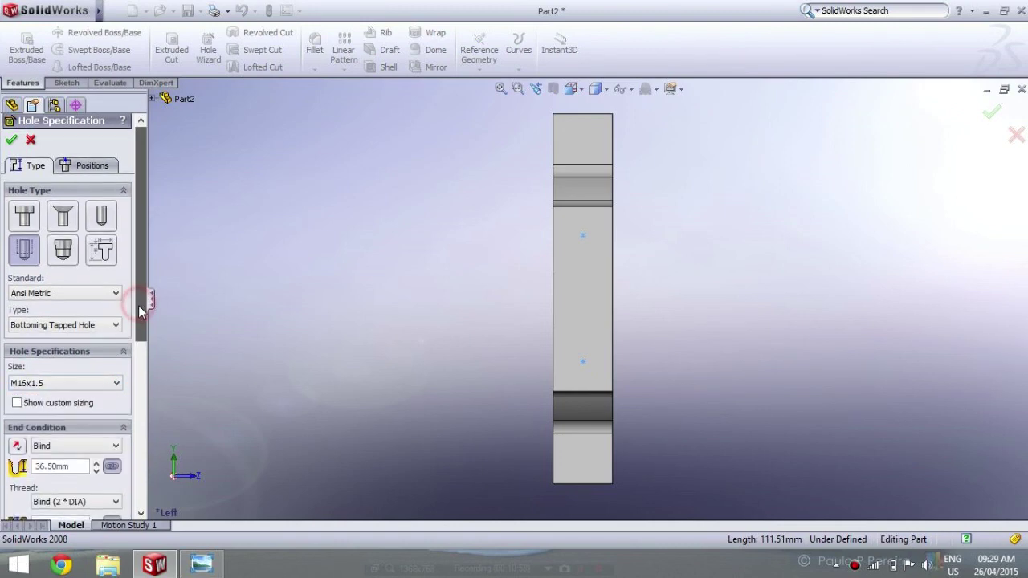
pyautogui.moveTo(139, 306); pyautogui.dragTo(138, 364)
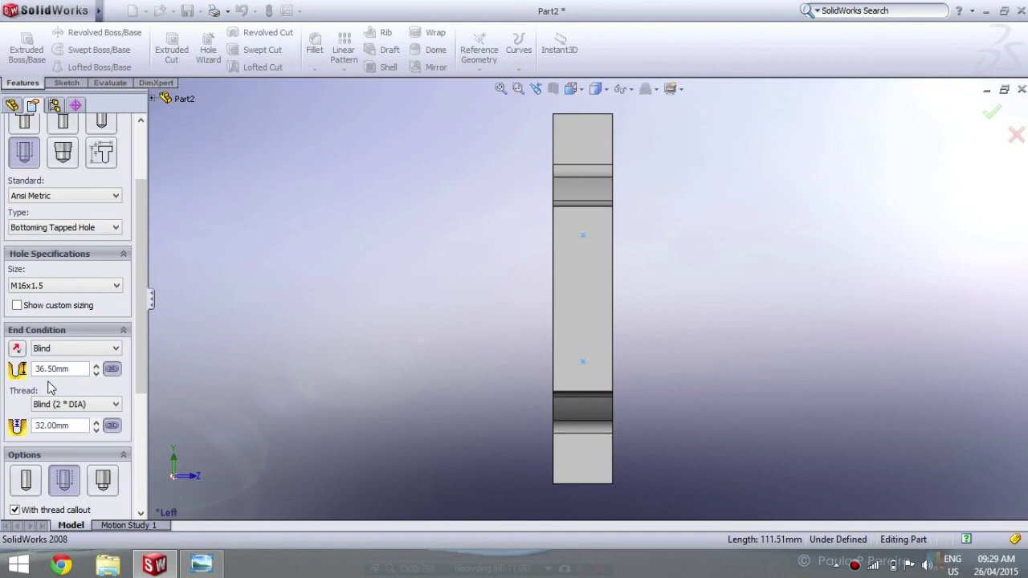
pyautogui.click(96, 374)
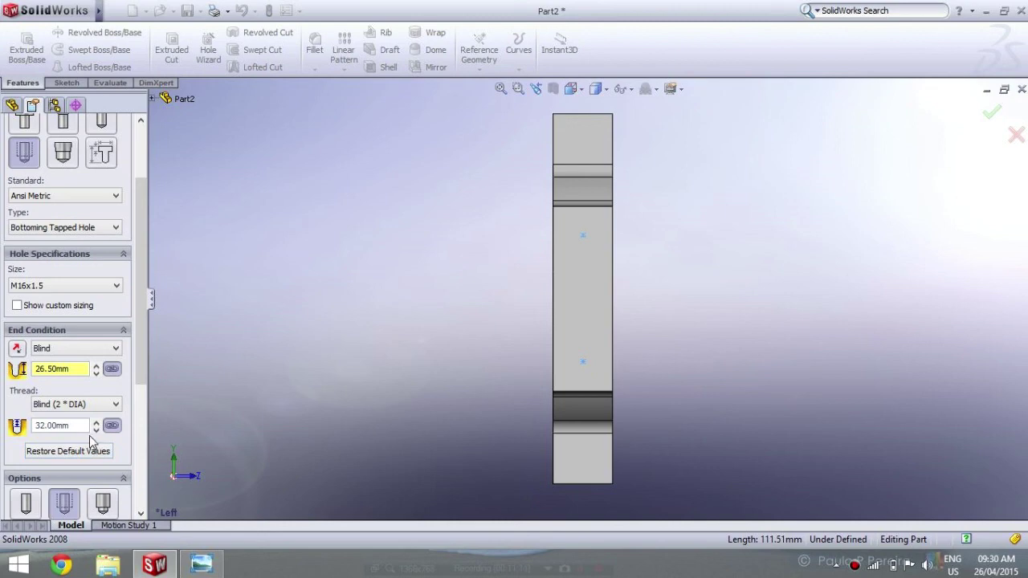
pyautogui.click(96, 430)
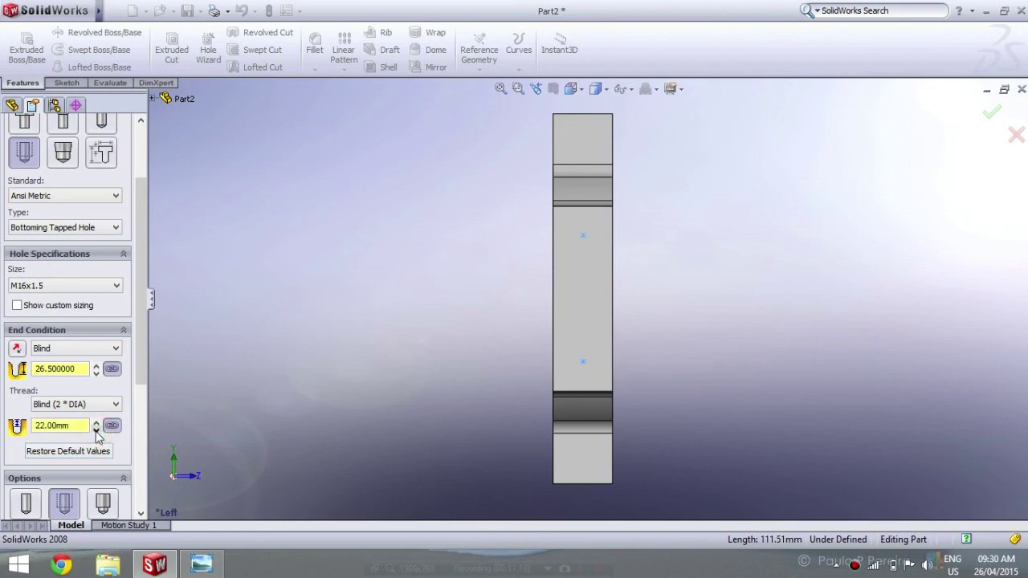
pyautogui.moveTo(142, 331)
pyautogui.mouseDown()
pyautogui.moveTo(136, 428)
pyautogui.moveTo(138, 233)
pyautogui.mouseUp()
pyautogui.click(90, 168)
# Place two M16x1.5 tapped holes, one above the other, on the clamp's lug face
pyautogui.click(583, 235)
pyautogui.click(583, 362)
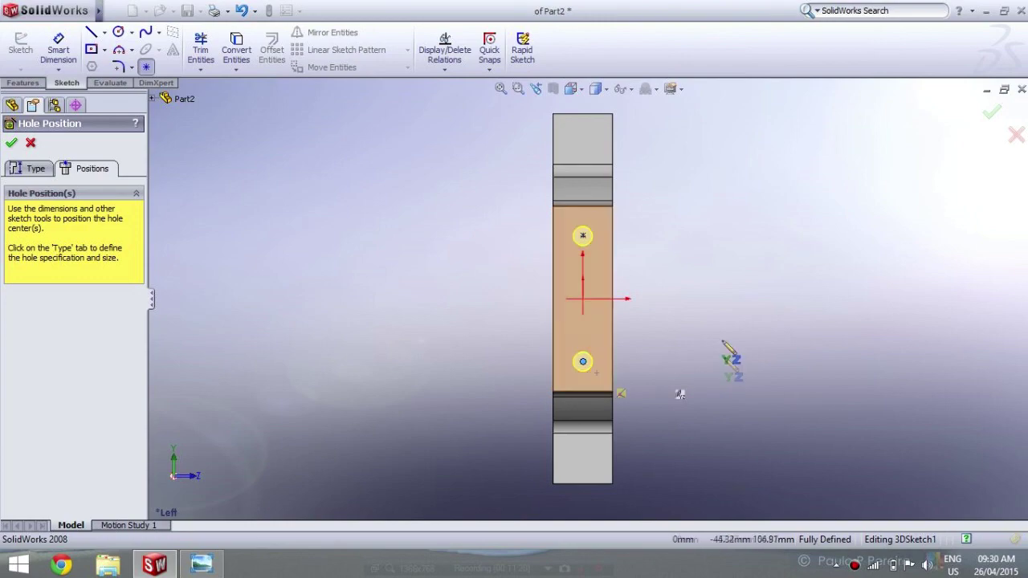
pyautogui.click(12, 144)
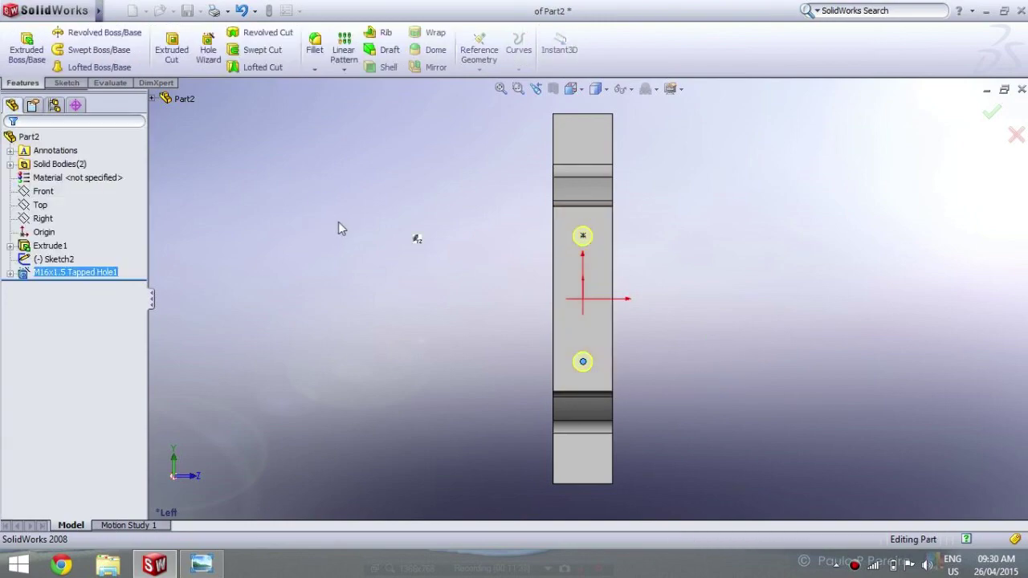
# Orbit the part and view the clamp's end face normal to the screen
pyautogui.moveTo(376, 230)
pyautogui.mouseDown(button='middle')
pyautogui.moveTo(253, 223)
pyautogui.moveTo(246, 280)
pyautogui.moveTo(351, 315)
pyautogui.mouseUp(button='middle')
pyautogui.moveTo(367, 252)
pyautogui.mouseDown(button='middle')
pyautogui.moveTo(475, 232)
pyautogui.moveTo(420, 140)
pyautogui.moveTo(278, 135)
pyautogui.mouseUp(button='middle')
pyautogui.click(482, 160)
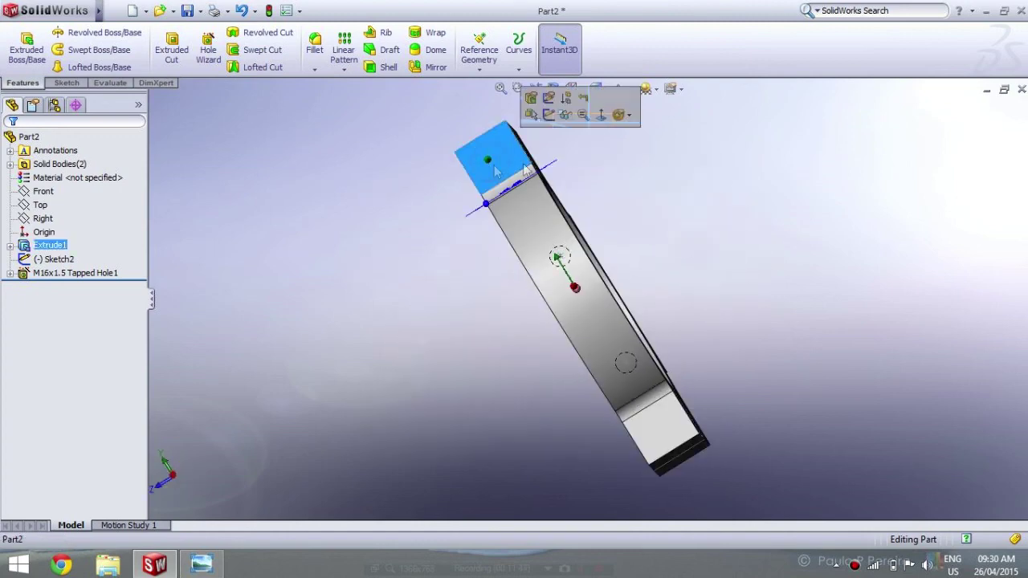
pyautogui.click(603, 114)
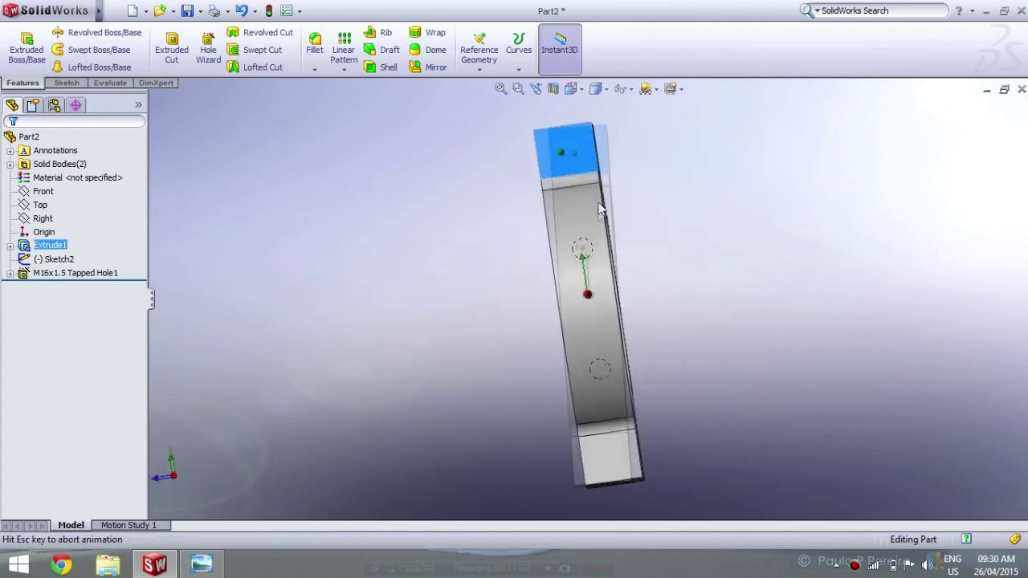
# Start a sketch with a horizontal line across the end face through the middle
pyautogui.click(66, 82)
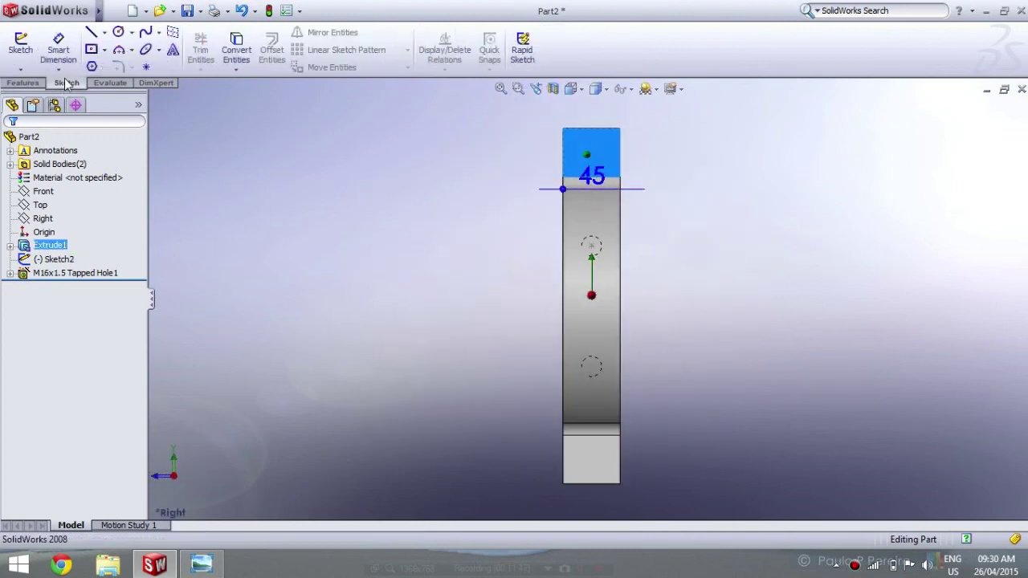
pyautogui.click(97, 37)
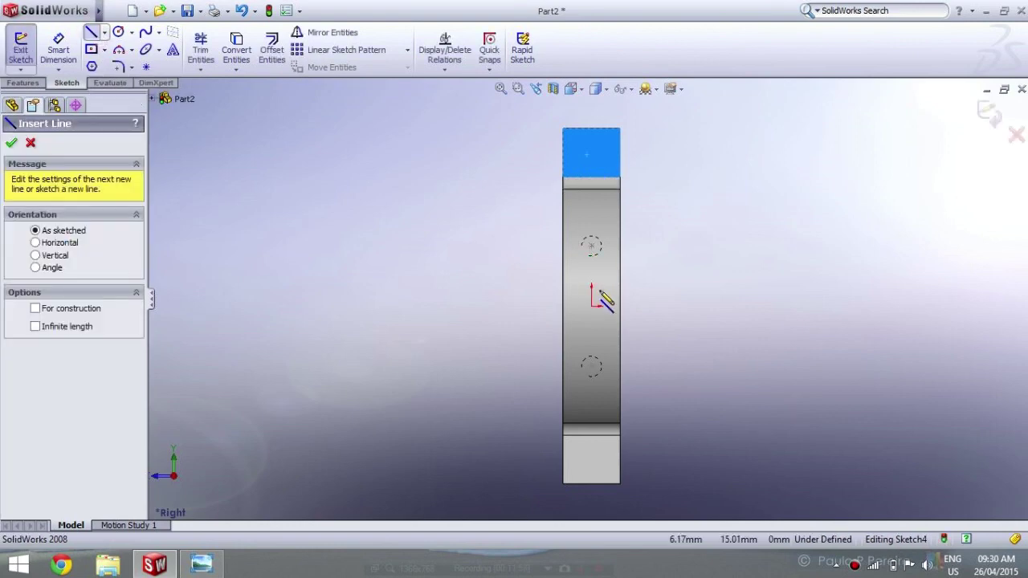
pyautogui.click(416, 306)
pyautogui.click(749, 306)
pyautogui.rightClick(749, 306)
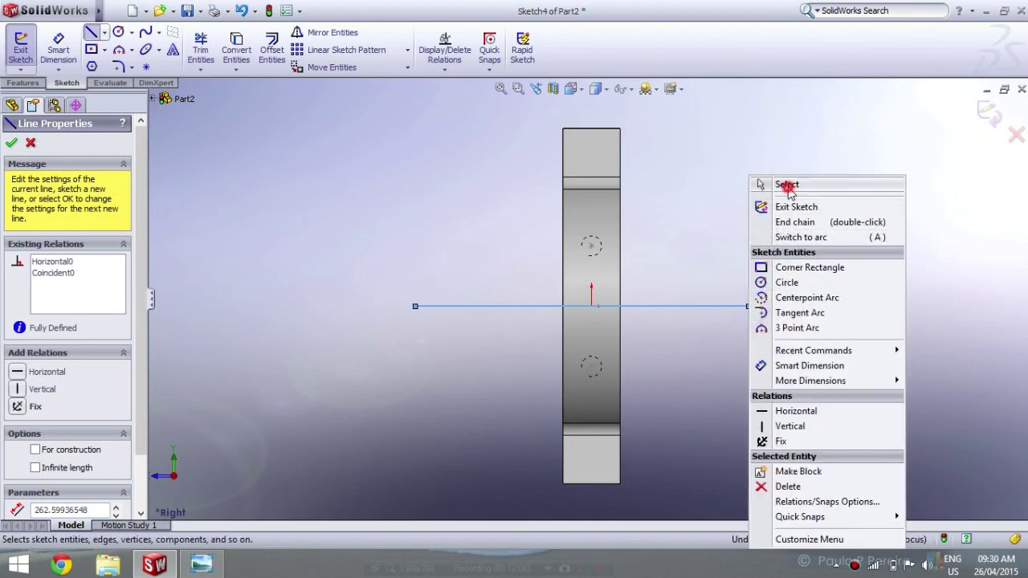
pyautogui.click(788, 186)
# Sketch a circle on the top ear and another on the bottom ear
pyautogui.click(118, 33)
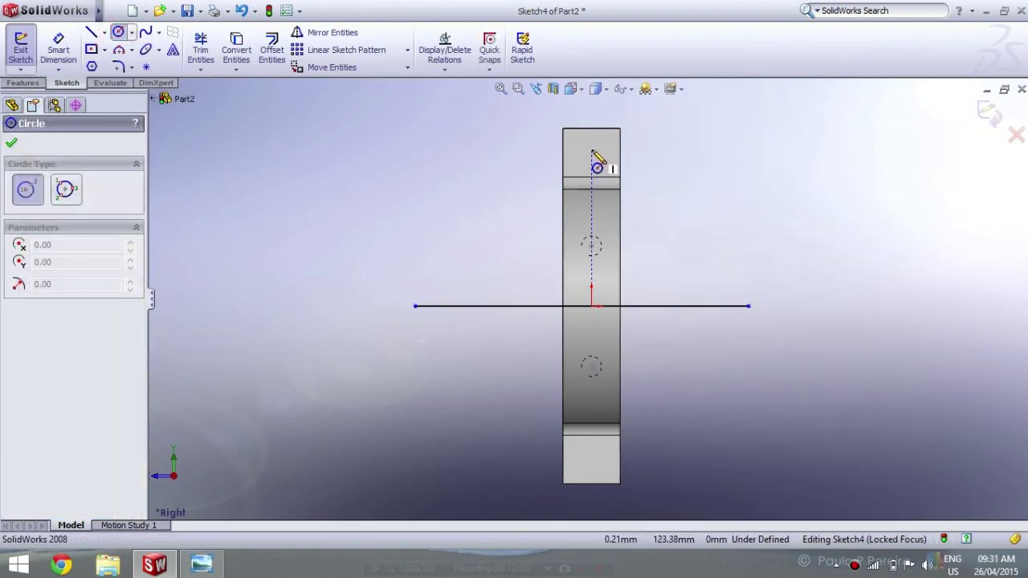
pyautogui.moveTo(591, 150); pyautogui.dragTo(605, 150)
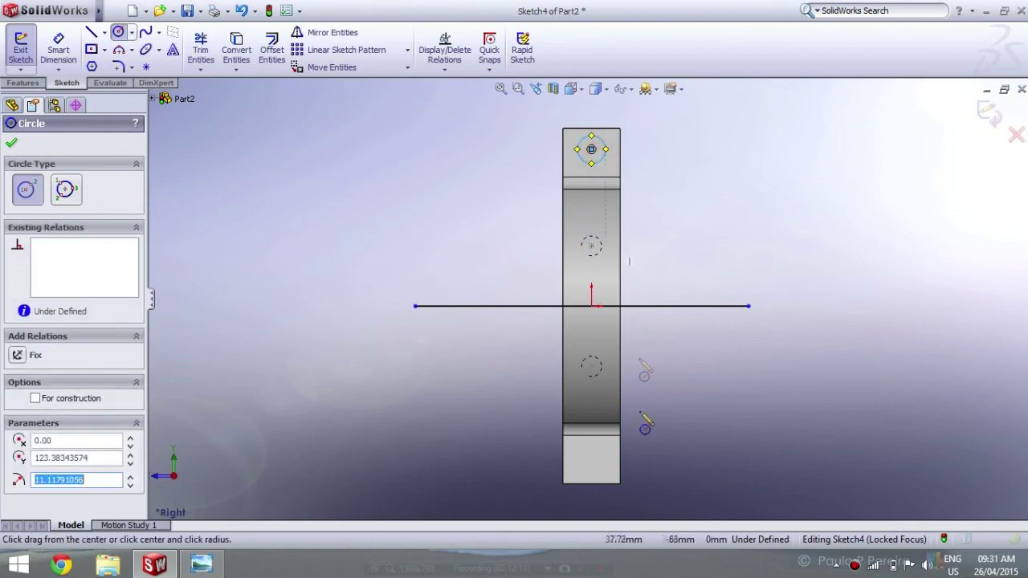
pyautogui.moveTo(591, 457); pyautogui.dragTo(596, 469)
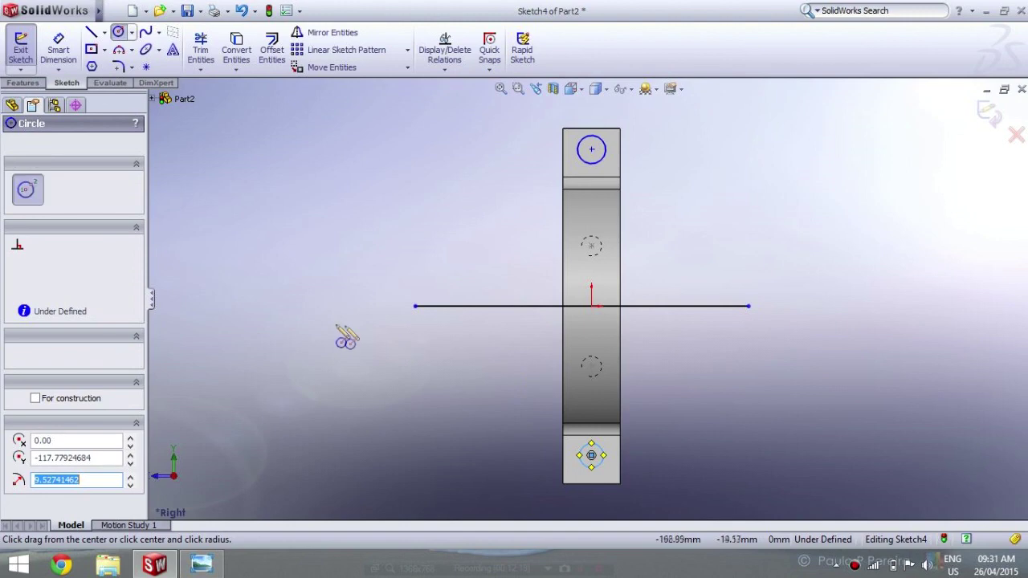
pyautogui.click(10, 144)
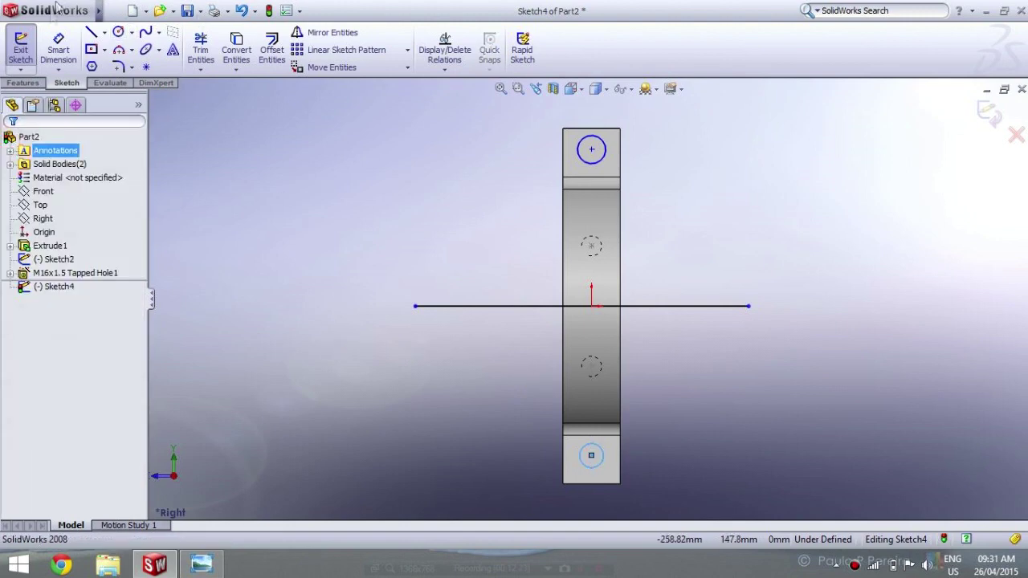
# Dimension the top circle's centre 115 mm from the horizontal line
pyautogui.click(58, 48)
pyautogui.click(592, 151)
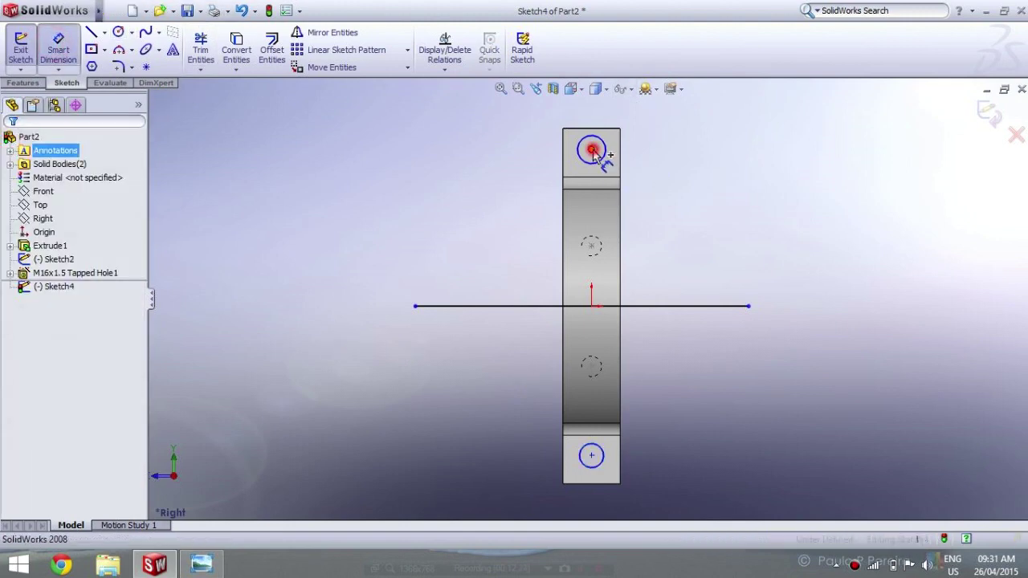
pyautogui.click(611, 305)
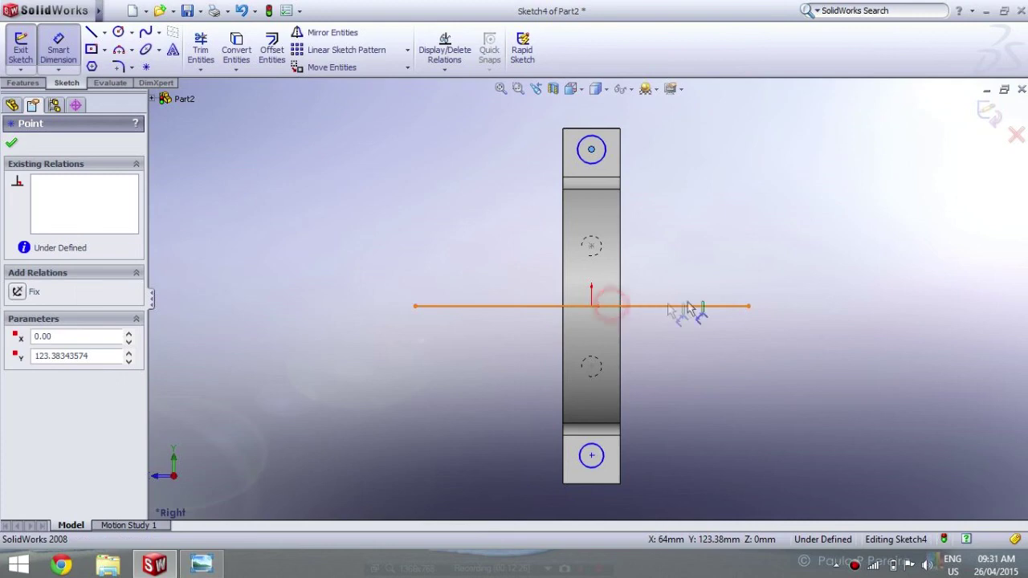
pyautogui.click(791, 273)
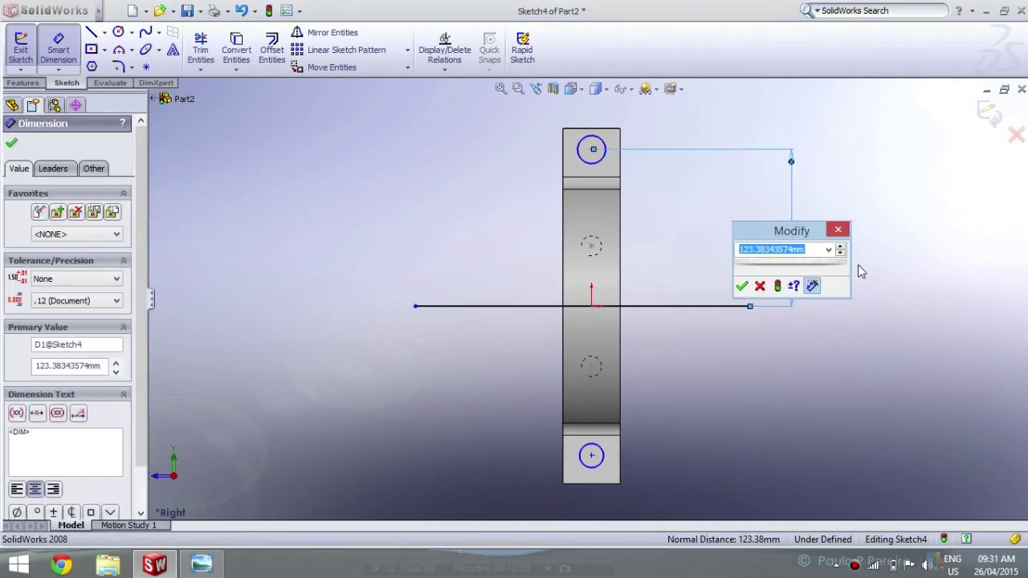
pyautogui.write('100')
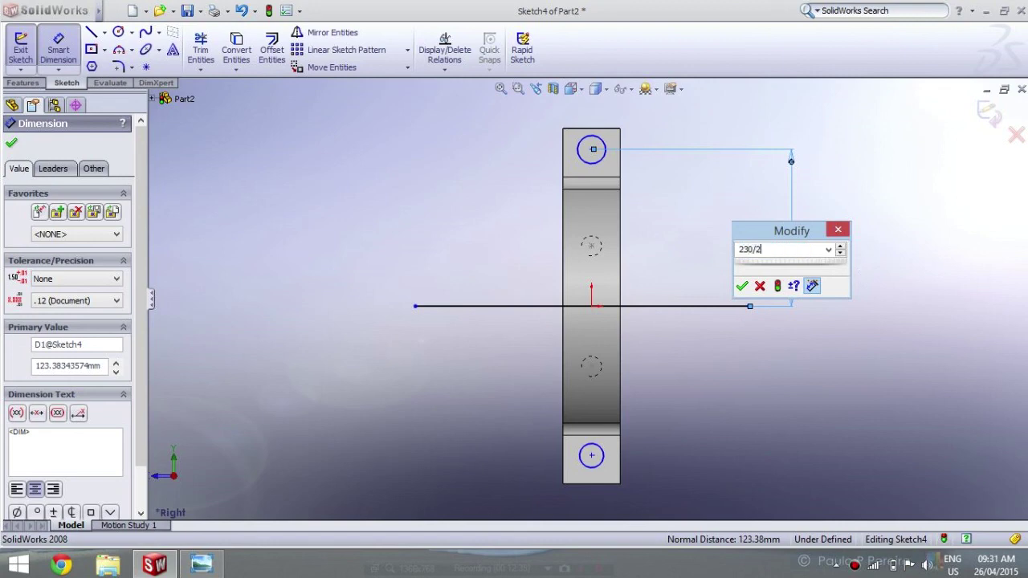
pyautogui.press('Return')
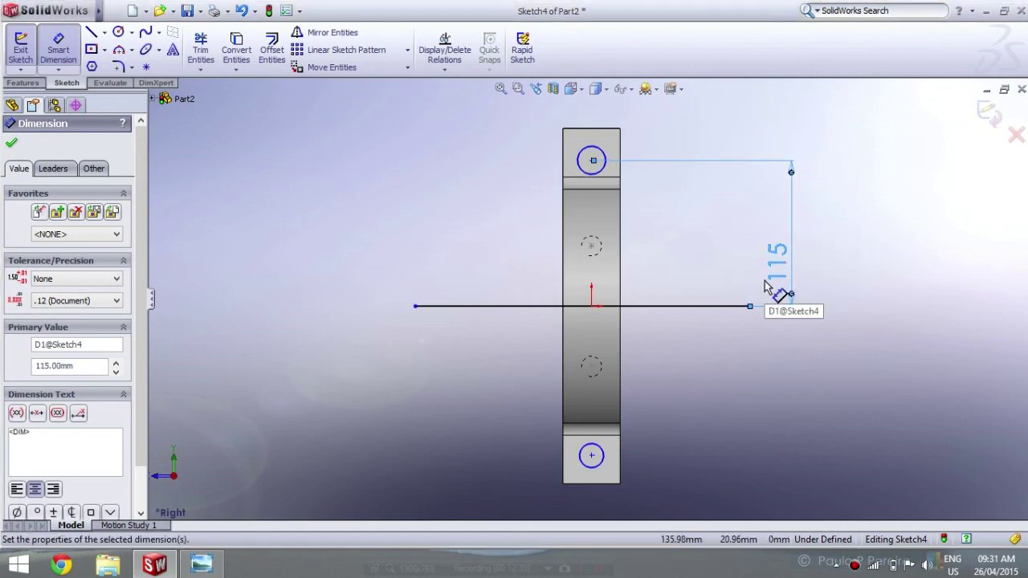
pyautogui.press('Delete')
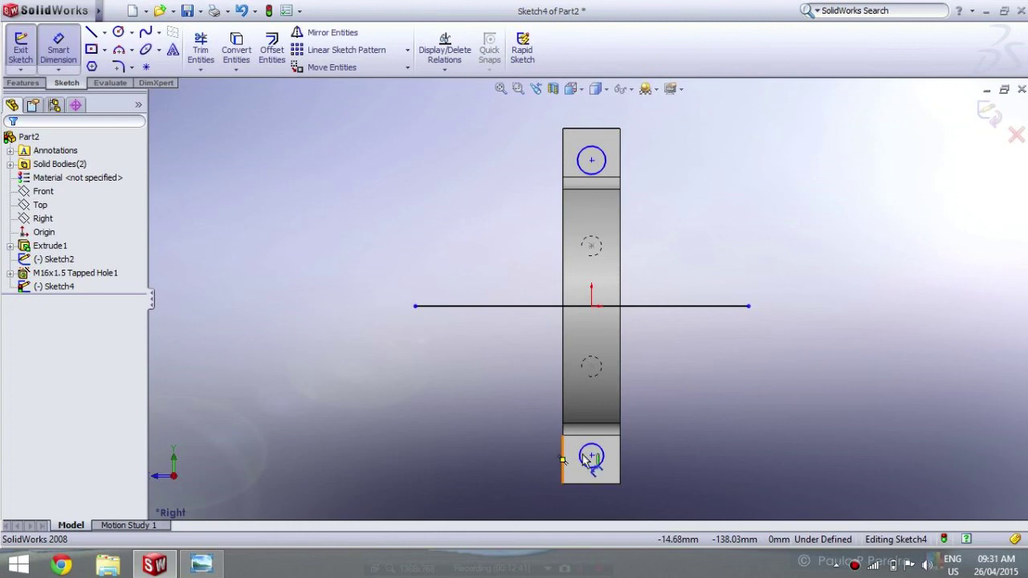
# Dimension the bottom circle's centre 115 mm from the horizontal line
pyautogui.click(591, 455)
pyautogui.click(622, 307)
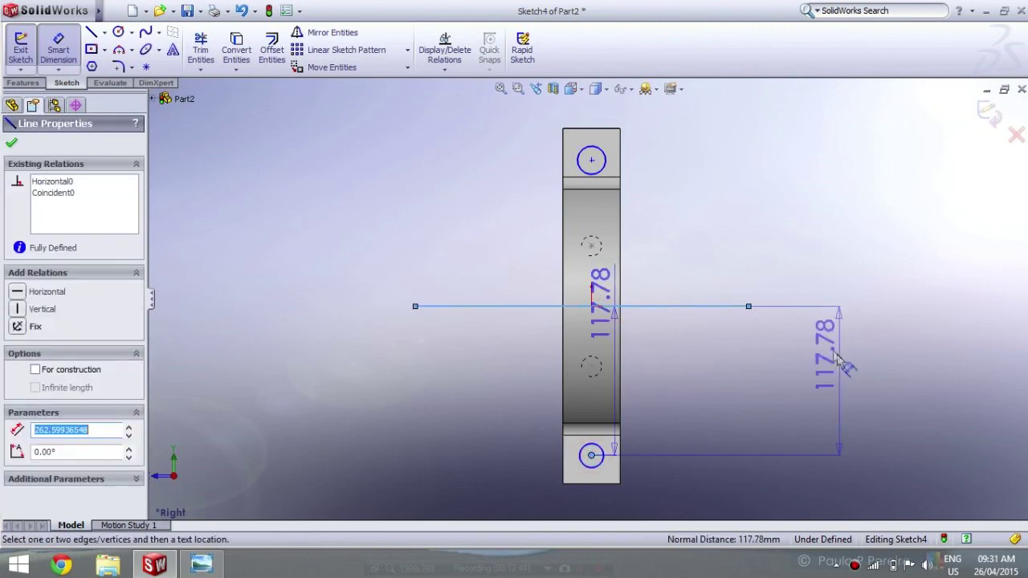
pyautogui.click(838, 355)
pyautogui.write('11')
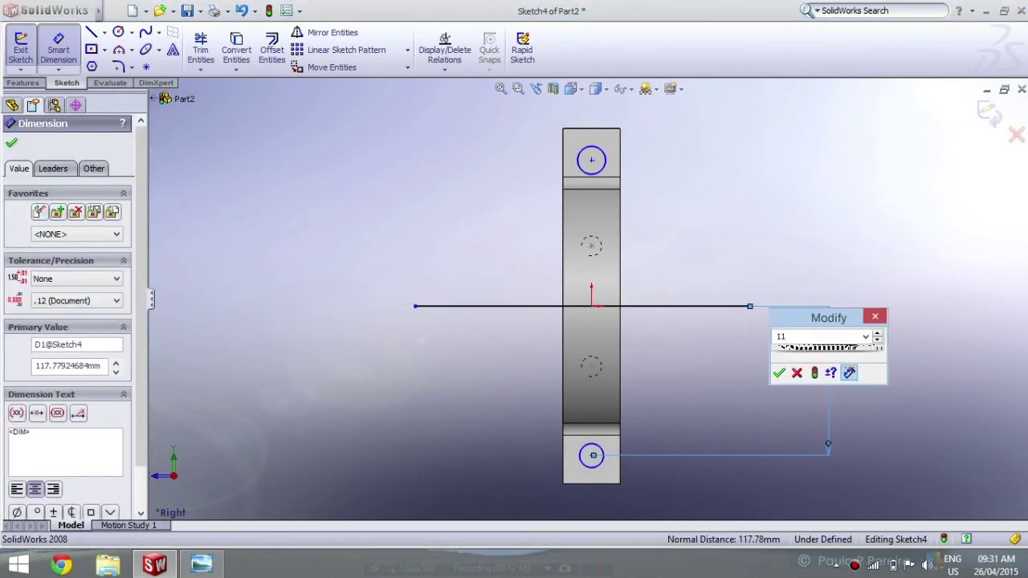
pyautogui.press('Return')
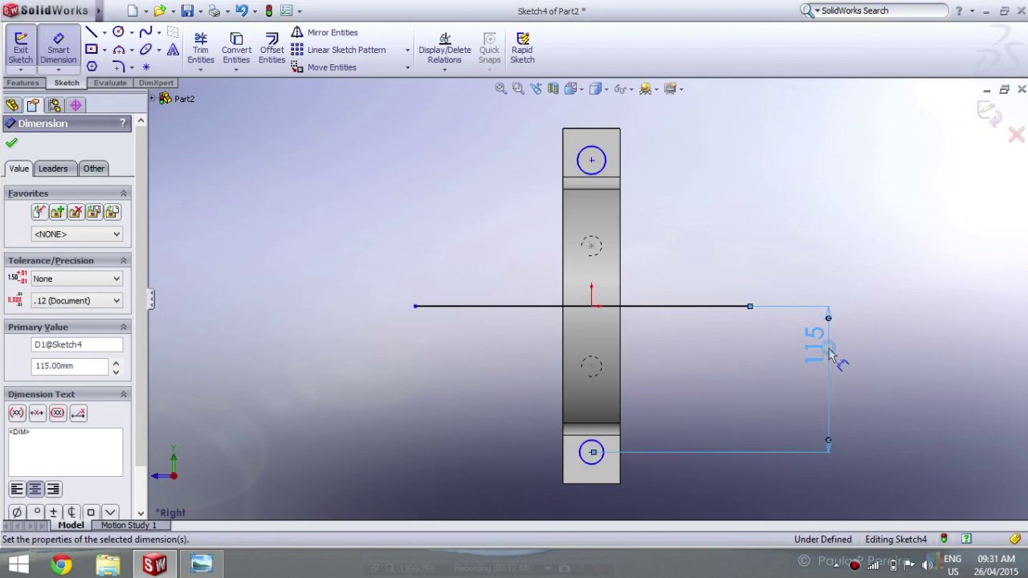
pyautogui.press('Delete')
# Set the radius of both the top and bottom circles to 8 mm
pyautogui.click(603, 168)
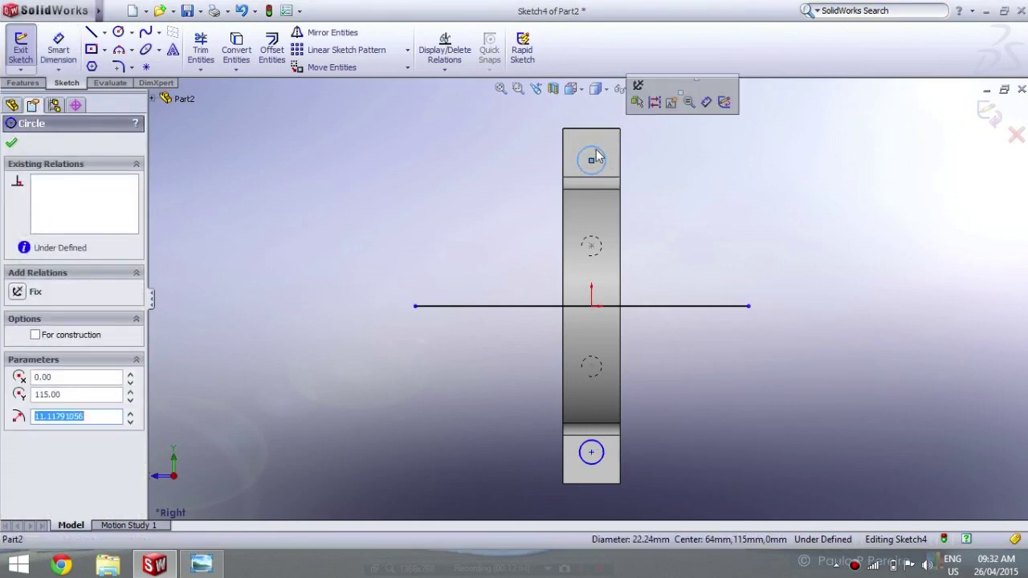
pyautogui.moveTo(88, 417); pyautogui.dragTo(2, 425)
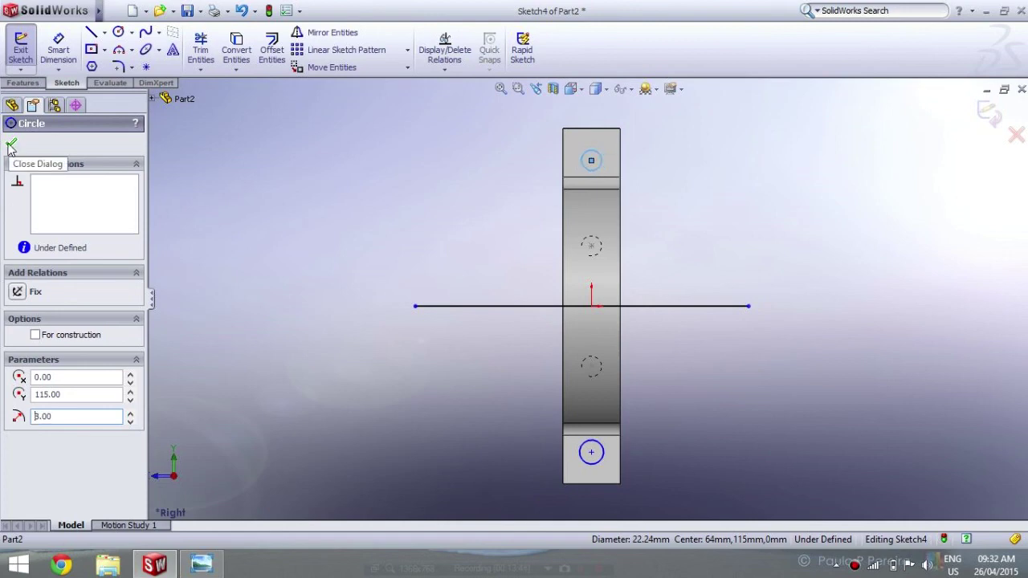
pyautogui.click(11, 147)
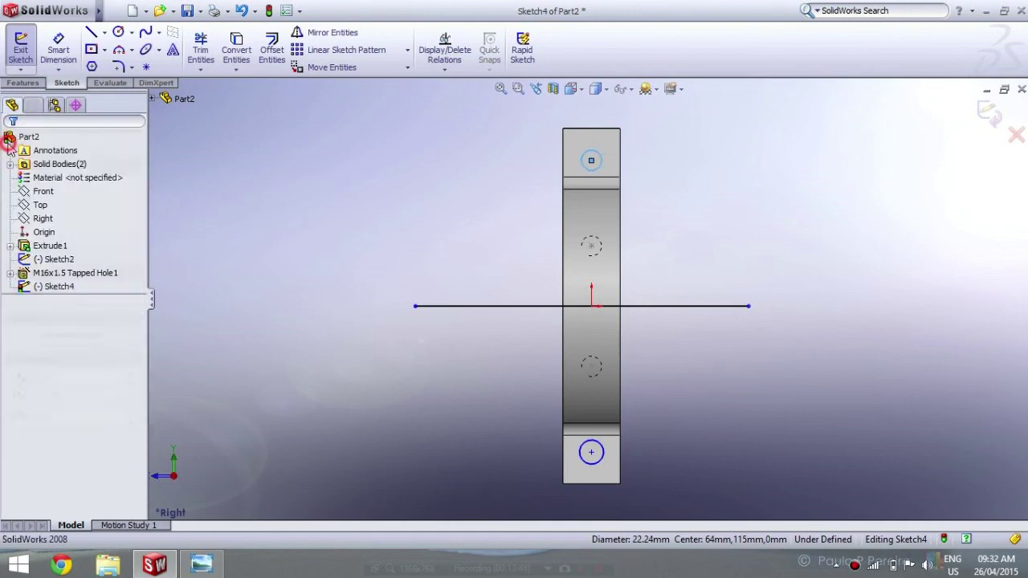
pyautogui.click(600, 450)
pyautogui.moveTo(89, 417); pyautogui.dragTo(1, 432)
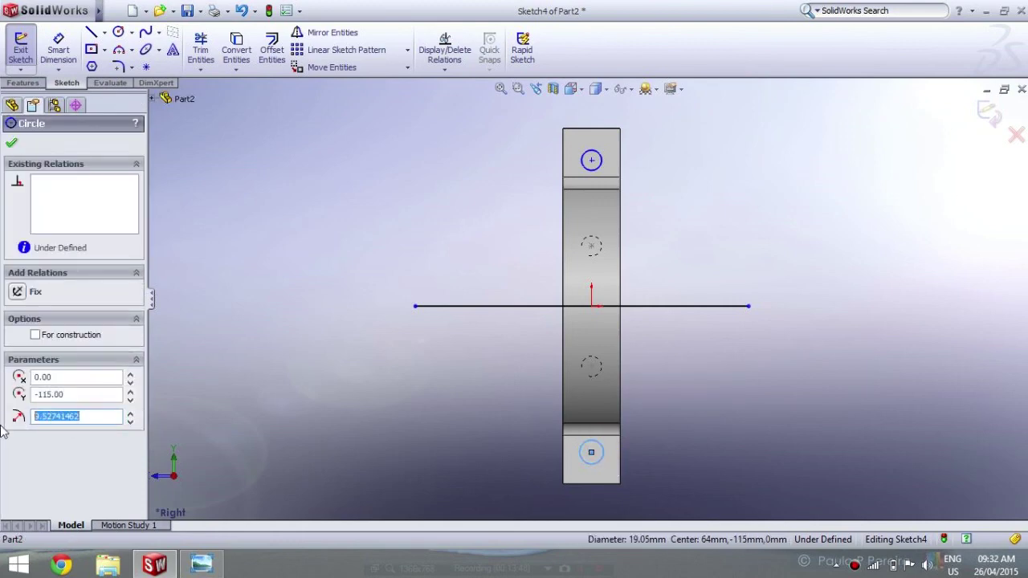
pyautogui.click(11, 144)
# Delete the horizontal helper line from the sketch
pyautogui.click(659, 306)
pyautogui.press('Delete')
pyautogui.click(11, 81)
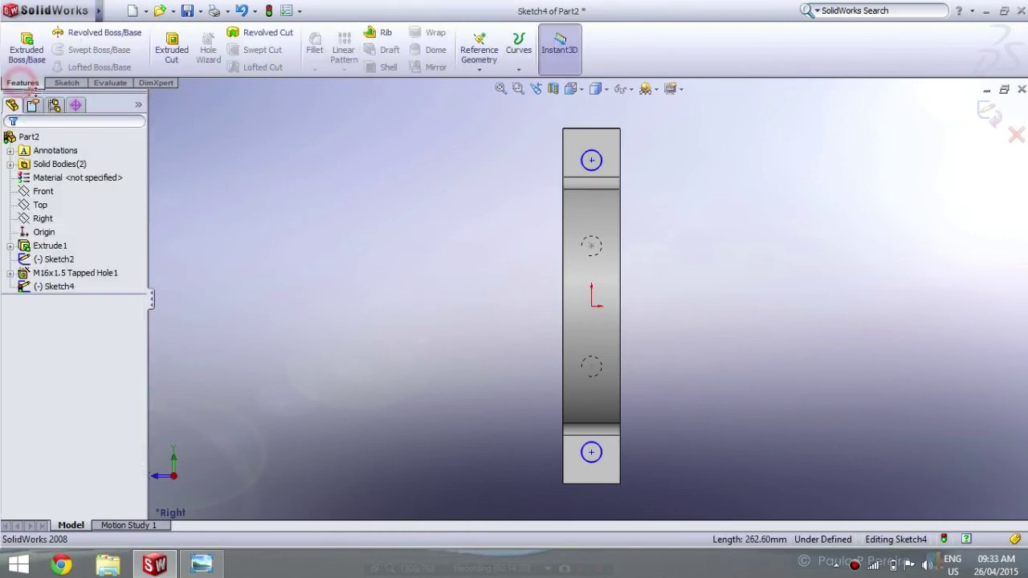
# Extrude-cut both circles Through All, boring holes through both clamp ears
pyautogui.click(171, 50)
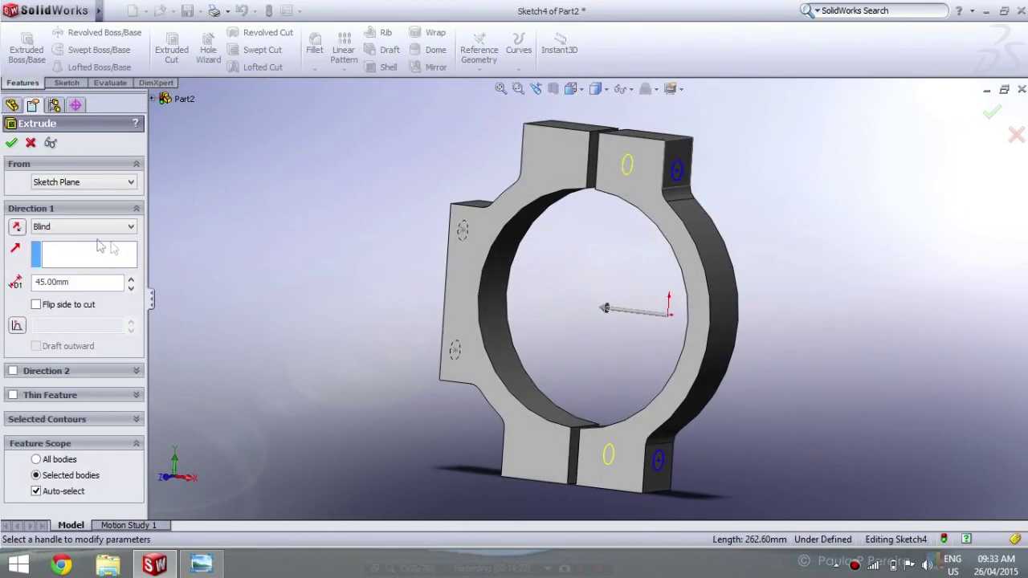
pyautogui.click(102, 182)
pyautogui.click(102, 182)
pyautogui.click(111, 227)
pyautogui.click(101, 238)
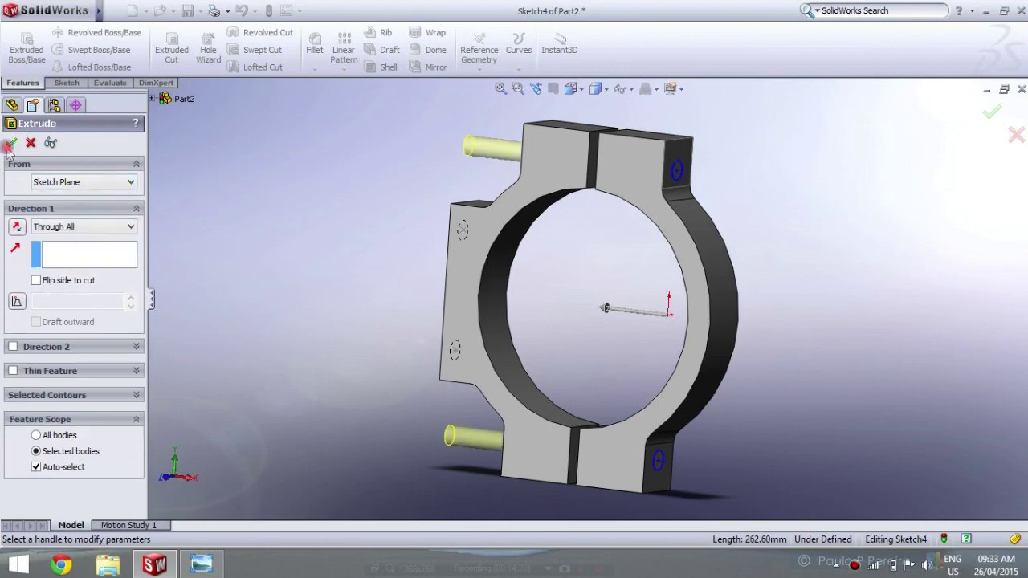
pyautogui.click(11, 143)
pyautogui.moveTo(231, 179)
pyautogui.mouseDown(button='middle')
pyautogui.moveTo(180, 181)
pyautogui.moveTo(188, 165)
pyautogui.moveTo(346, 193)
pyautogui.moveTo(231, 214)
pyautogui.mouseUp(button='middle')
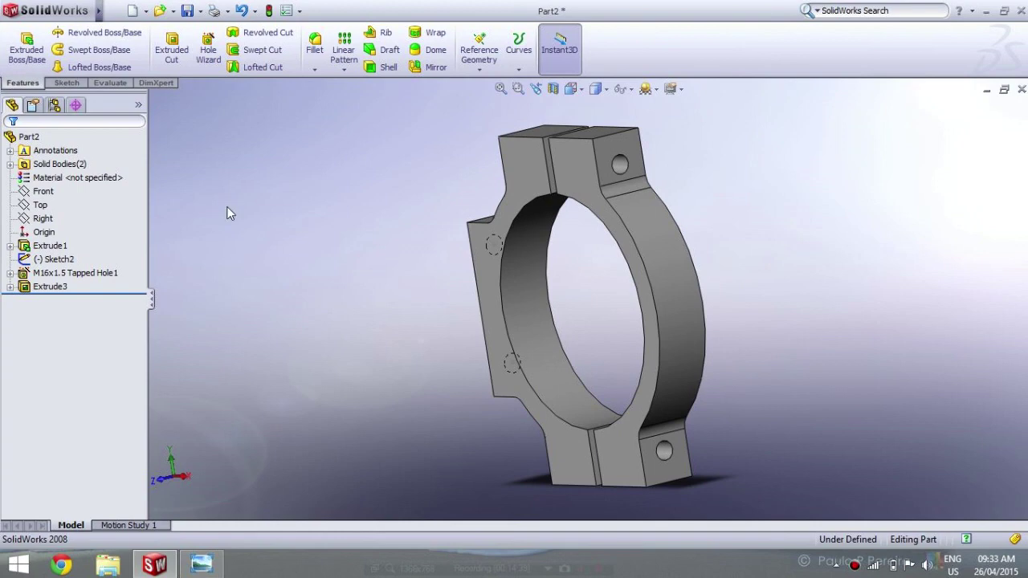
# Open a new sketch on the Right plane, viewed normal to it
pyautogui.click(43, 218)
pyautogui.click(107, 197)
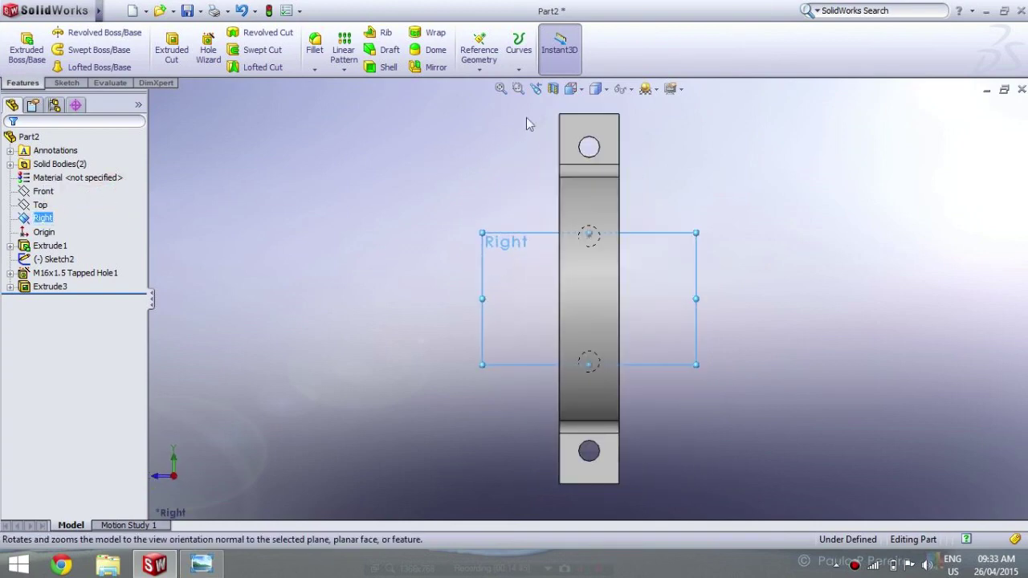
pyautogui.click(67, 83)
pyautogui.click(20, 49)
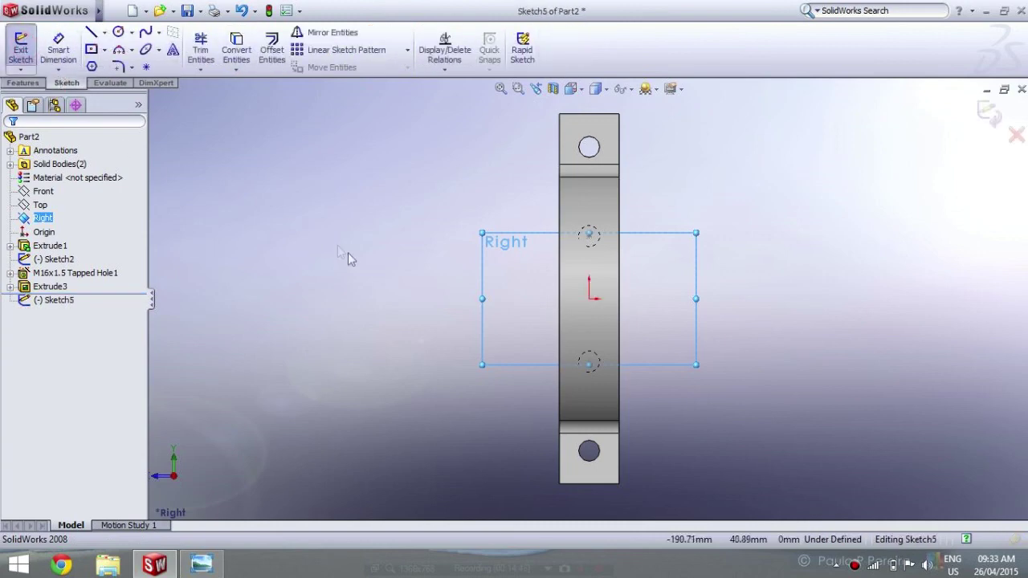
# Toggle Section View on and off, then zoom in on the top lug for a centre rectangle
pyautogui.click(554, 89)
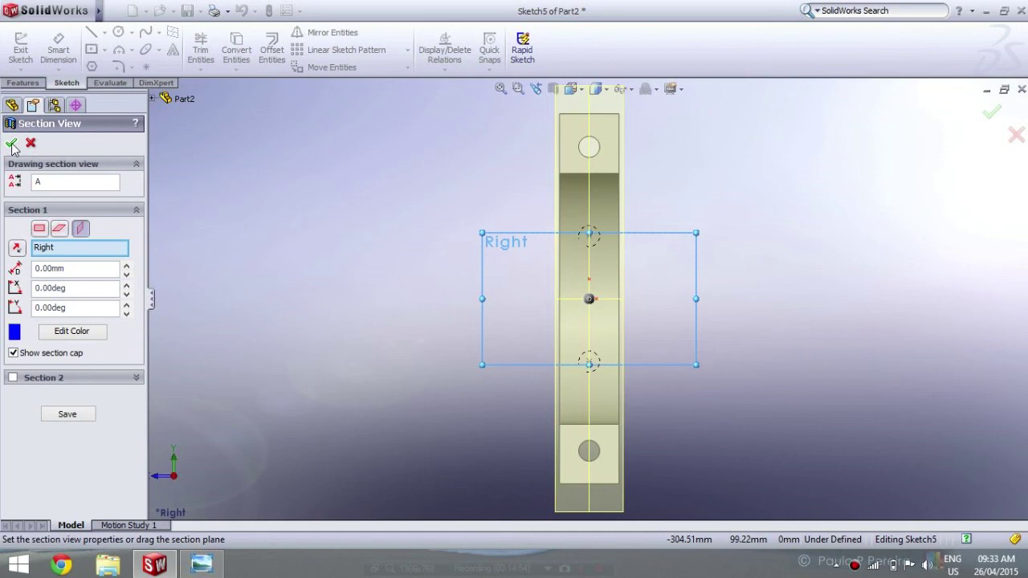
pyautogui.click(11, 143)
pyautogui.scroll(-2, 450, 223)
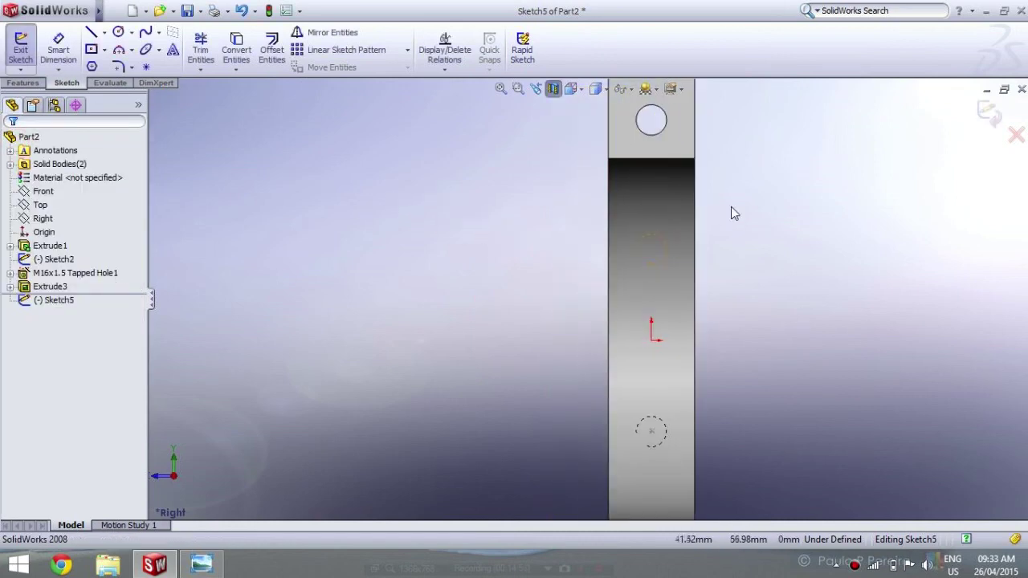
pyautogui.scroll(-2, 723, 217)
pyautogui.scroll(-2, 517, 280)
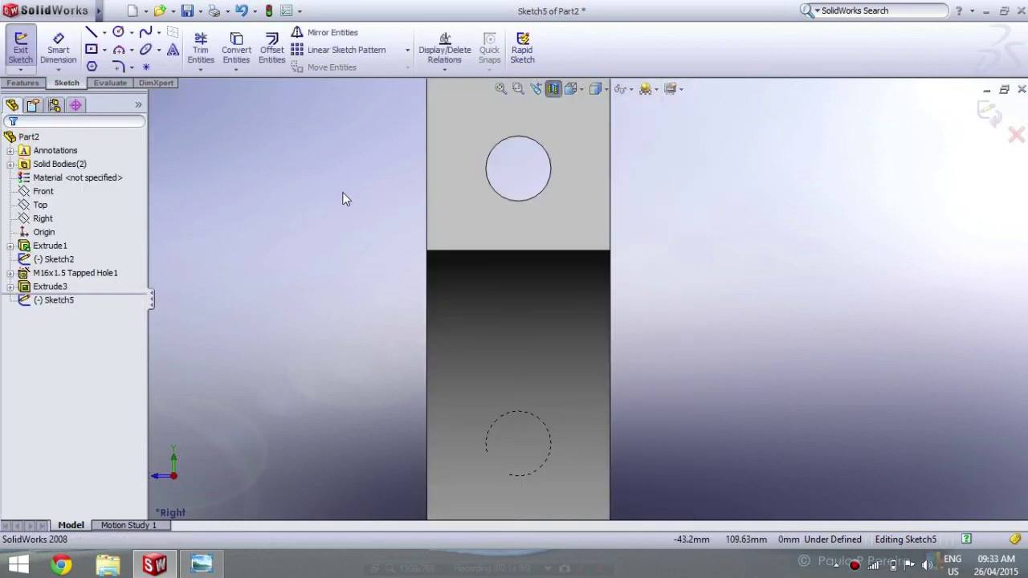
pyautogui.click(91, 51)
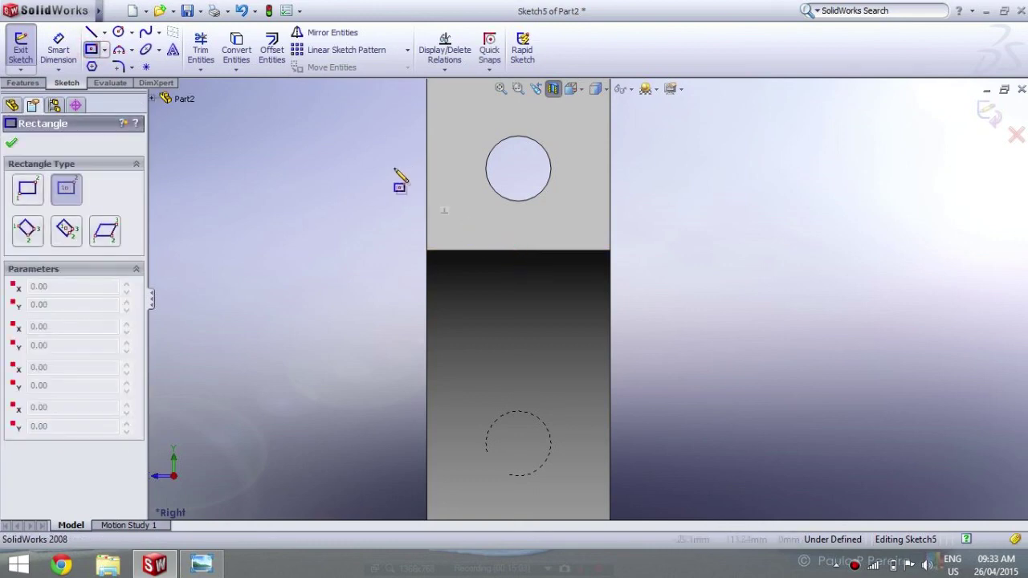
# Sketch a centre-point rectangle on the lug edge plus a line along its top
pyautogui.click(517, 250)
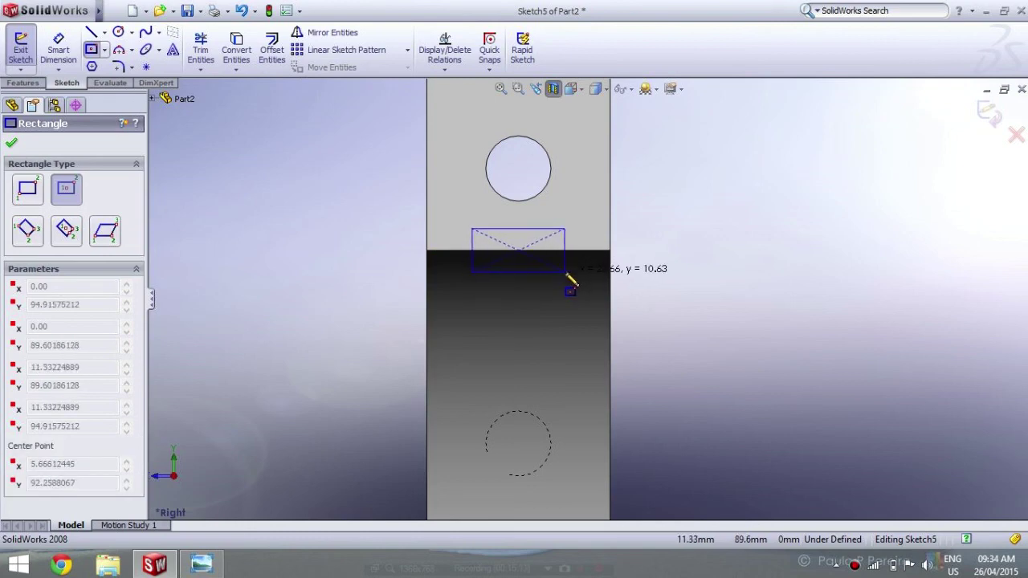
pyautogui.click(566, 277)
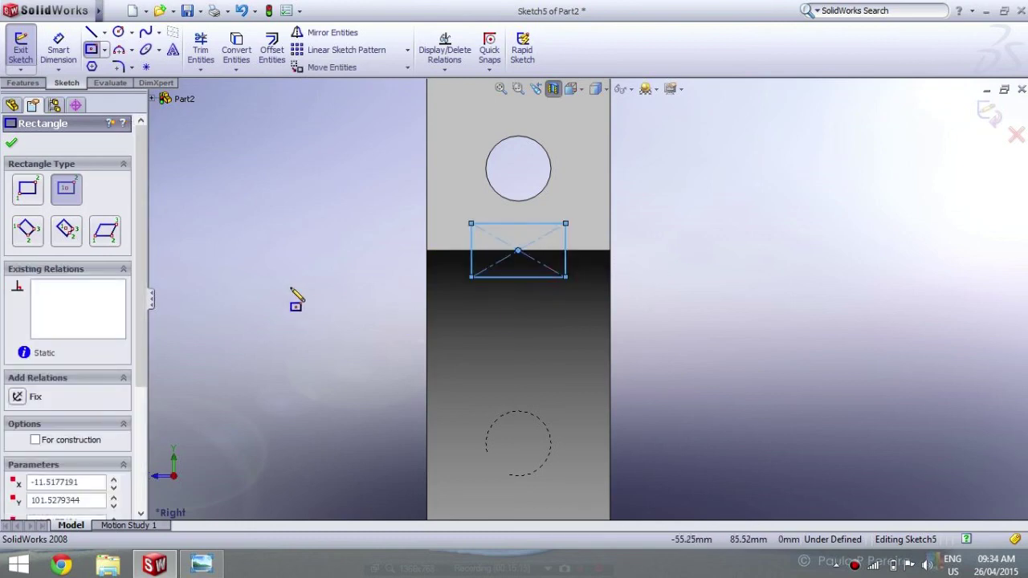
pyautogui.click(10, 146)
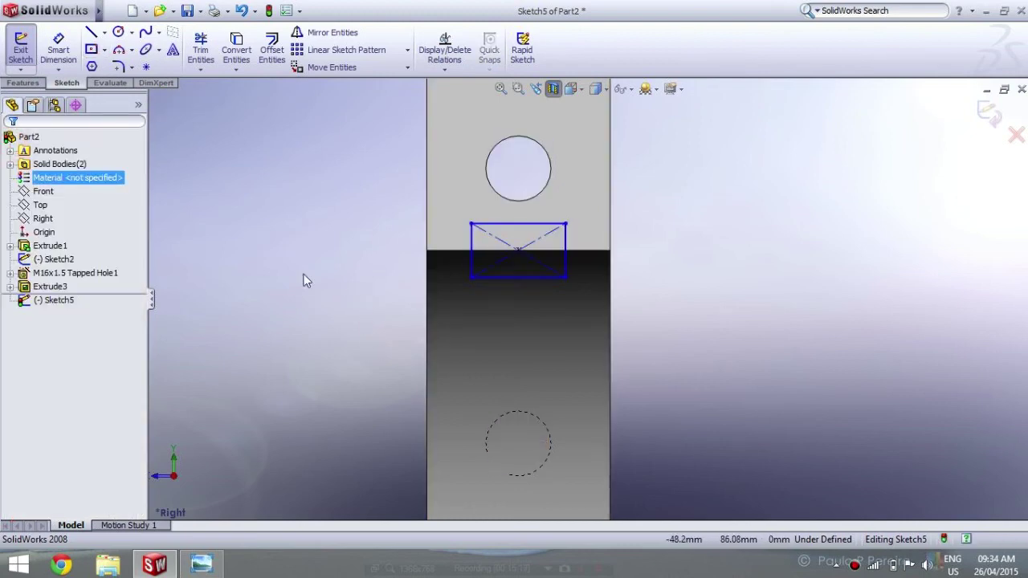
pyautogui.click(90, 32)
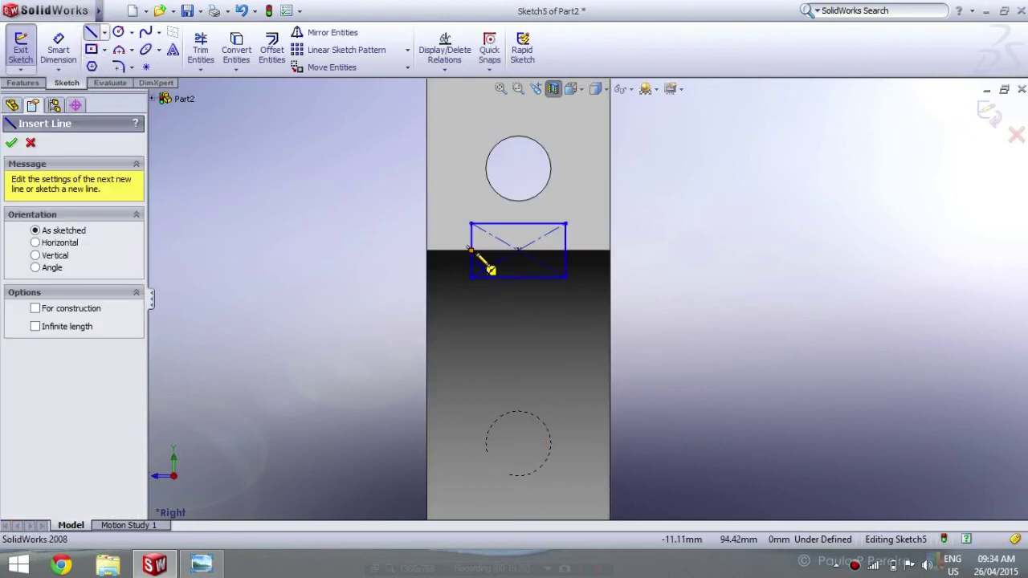
pyautogui.click(470, 250)
pyautogui.click(566, 251)
pyautogui.rightClick(678, 179)
pyautogui.click(692, 187)
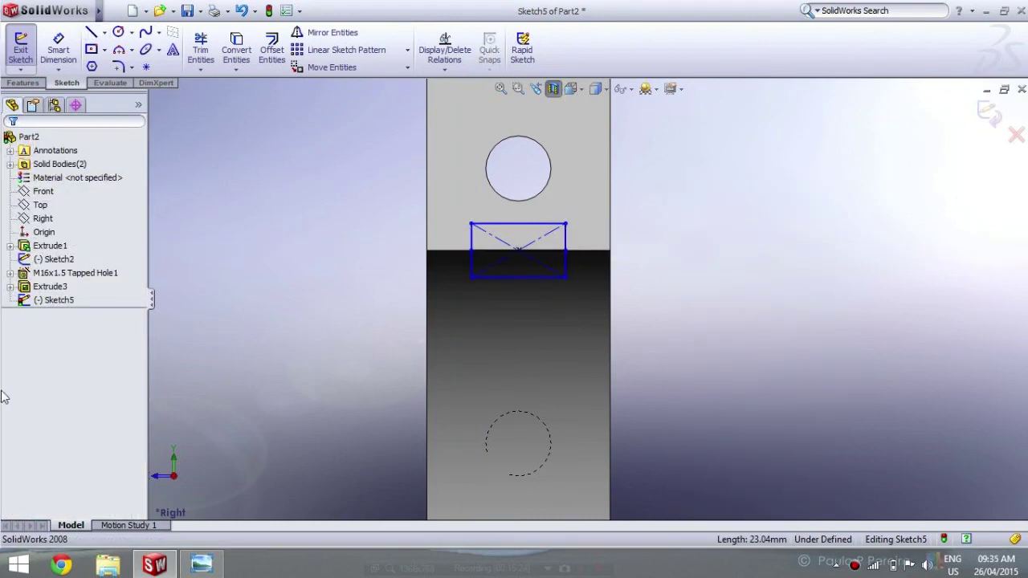
# Make the rectangle 26 mm wide and 10 mm tall
pyautogui.click(504, 225)
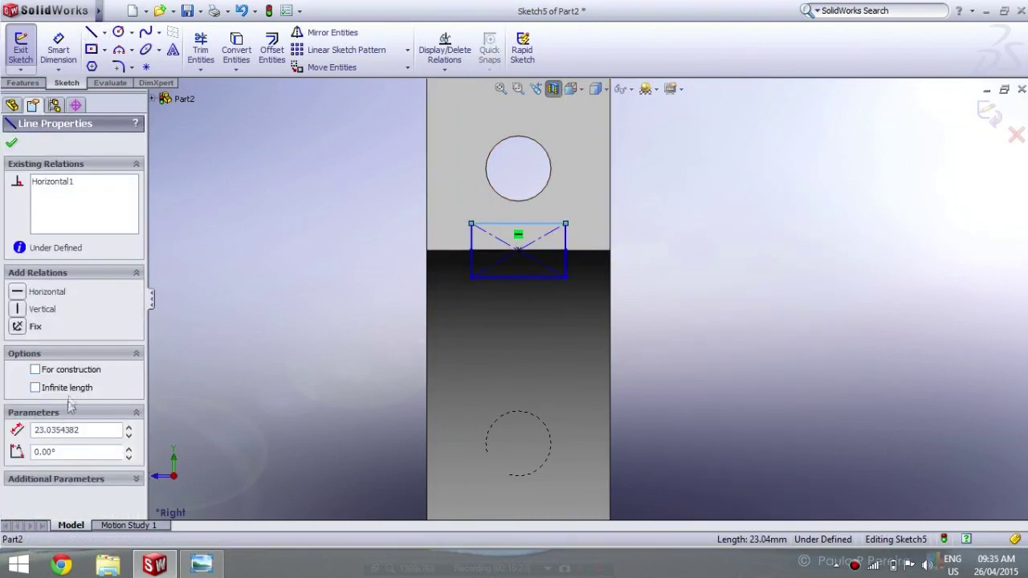
pyautogui.press('Tab')
pyautogui.press('Return')
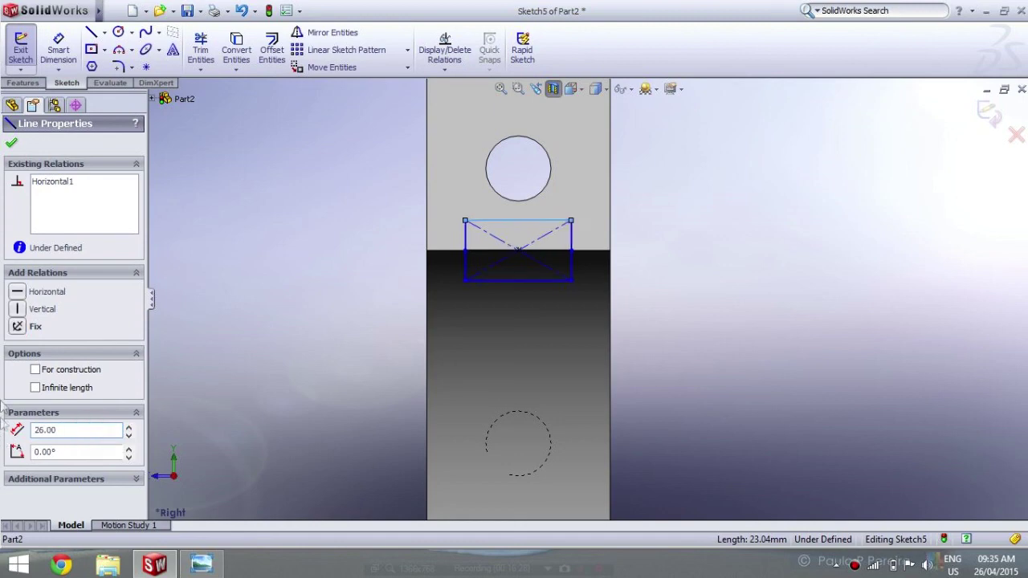
pyautogui.click(444, 300)
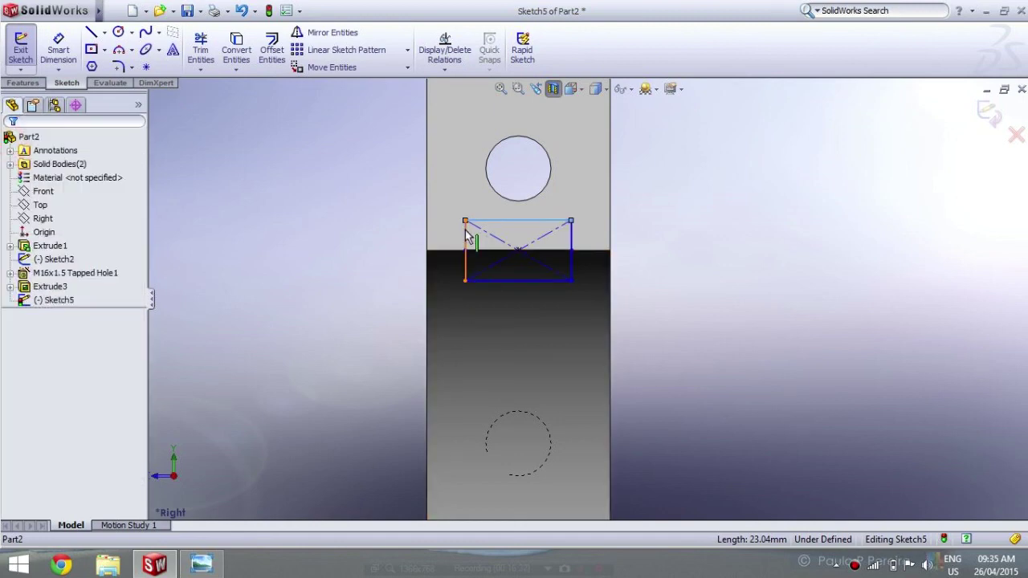
pyautogui.click(465, 257)
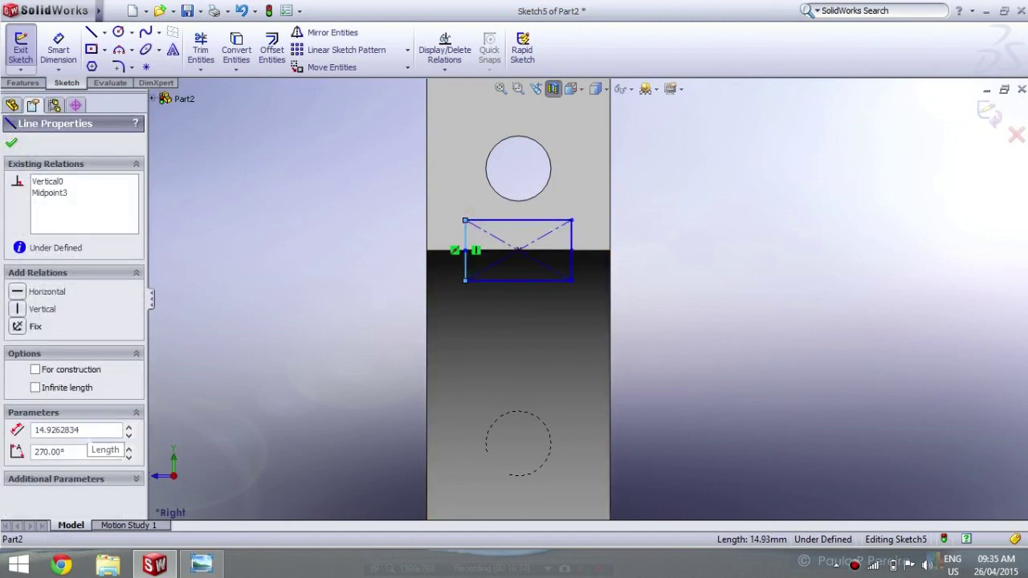
pyautogui.doubleClick(84, 433)
pyautogui.write('10')
pyautogui.press('Return')
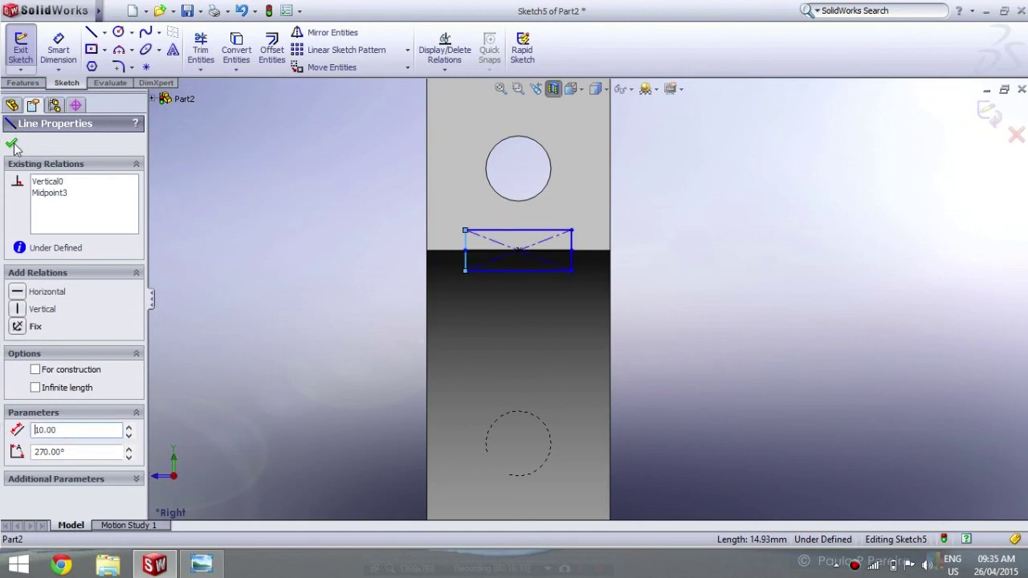
pyautogui.press('Escape')
pyautogui.click(514, 231)
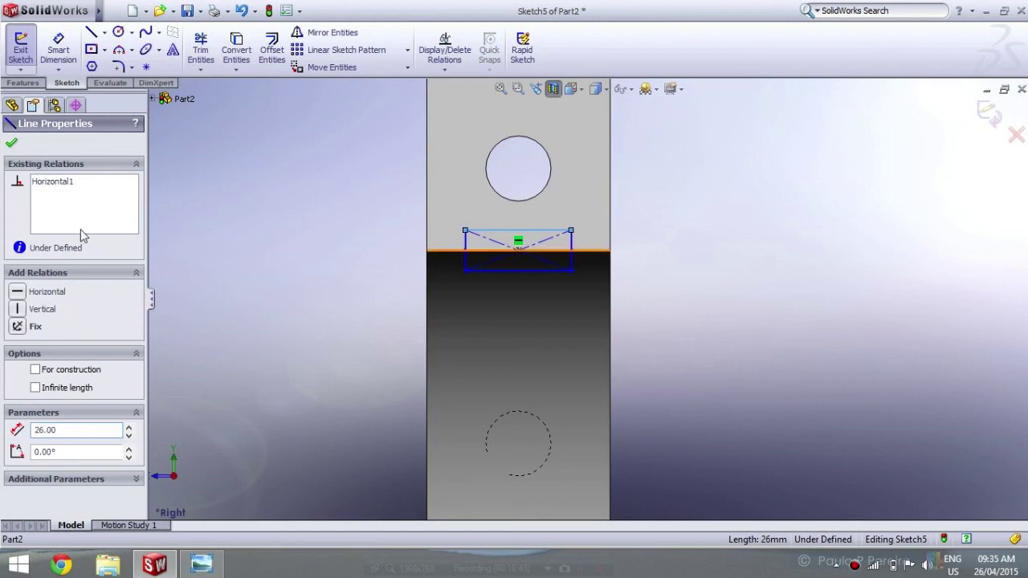
pyautogui.click(12, 143)
# Power-trim away the rectangle's lower lines
pyautogui.click(202, 64)
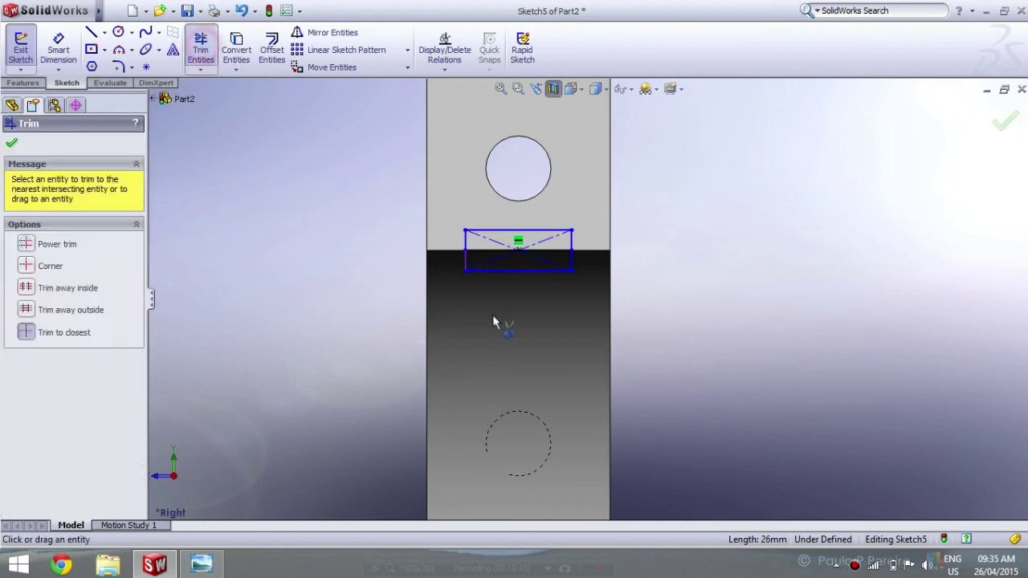
pyautogui.moveTo(515, 266)
pyautogui.mouseDown()
pyautogui.moveTo(466, 265)
pyautogui.moveTo(571, 268)
pyautogui.moveTo(494, 245)
pyautogui.moveTo(343, 295)
pyautogui.mouseUp()
pyautogui.click(557, 317)
# Accept the relation deletion and finish trimming the diagonal lines
pyautogui.click(581, 322)
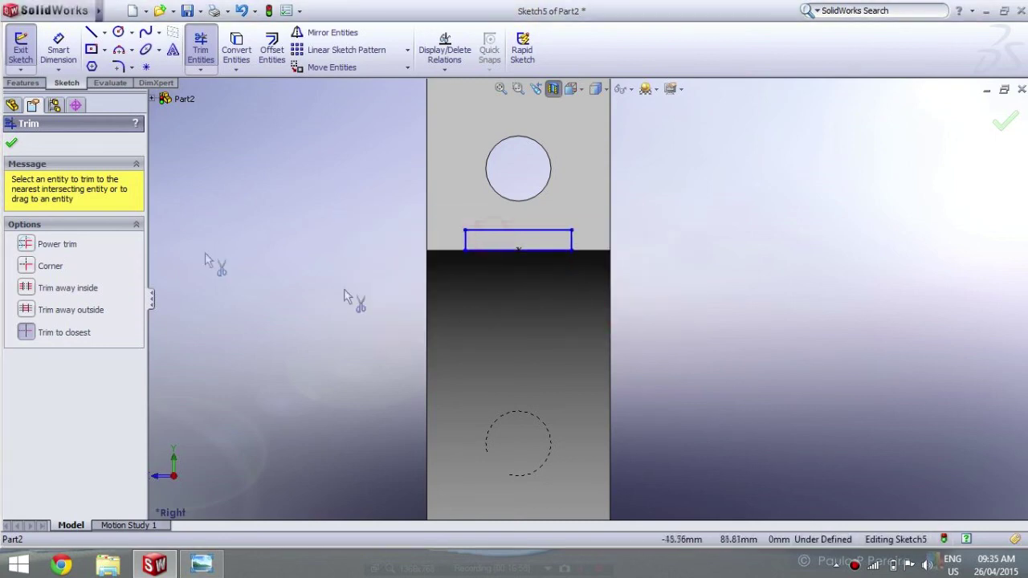
pyautogui.click(11, 142)
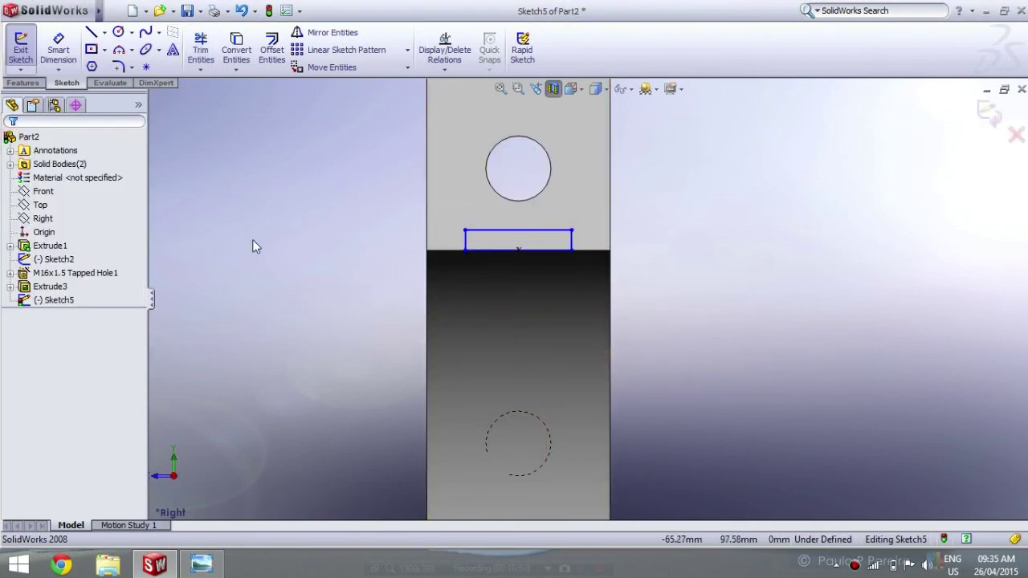
pyautogui.click(121, 180)
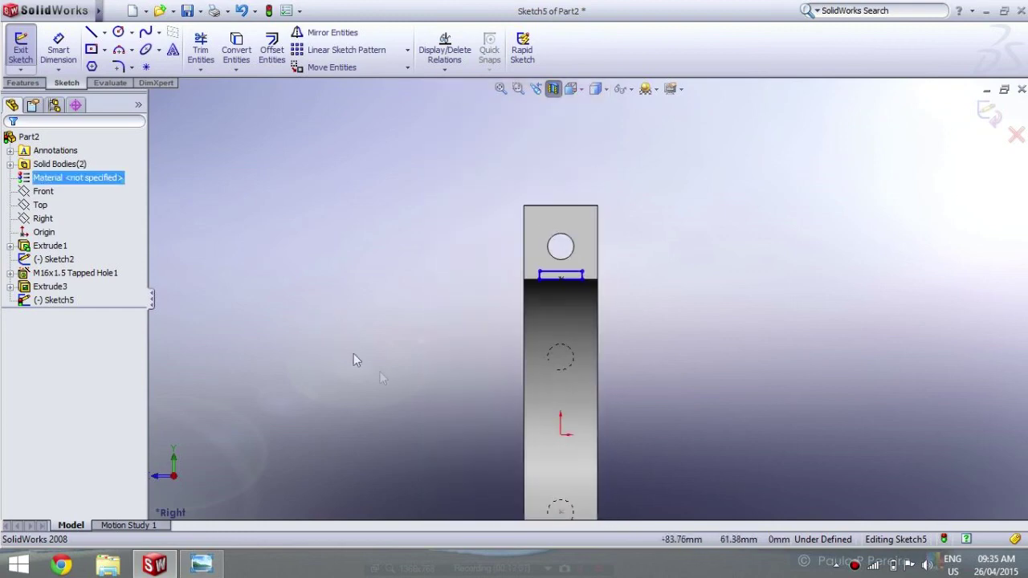
# Draw a long horizontal line through the origin to serve as the revolve axis
pyautogui.click(90, 32)
pyautogui.press('z')
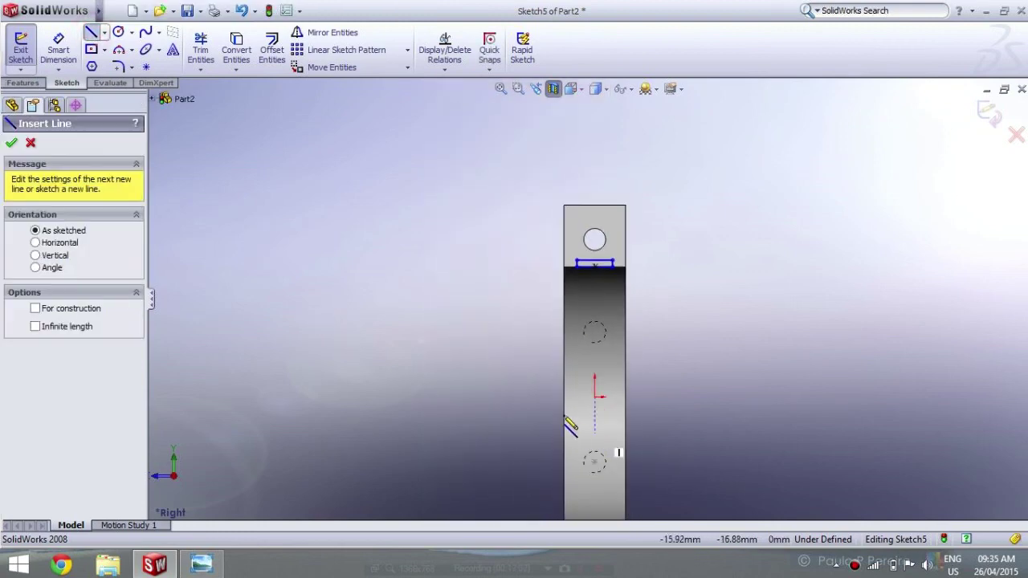
pyautogui.click(489, 397)
pyautogui.click(678, 397)
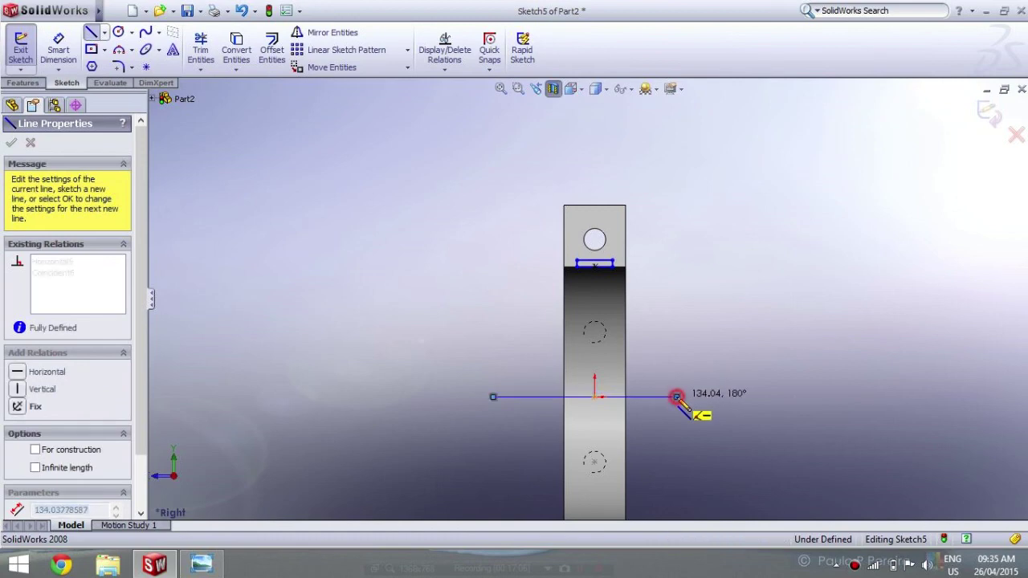
pyautogui.rightClick(678, 397)
pyautogui.click(715, 32)
pyautogui.moveTo(664, 246); pyautogui.dragTo(592, 232, button='middle')
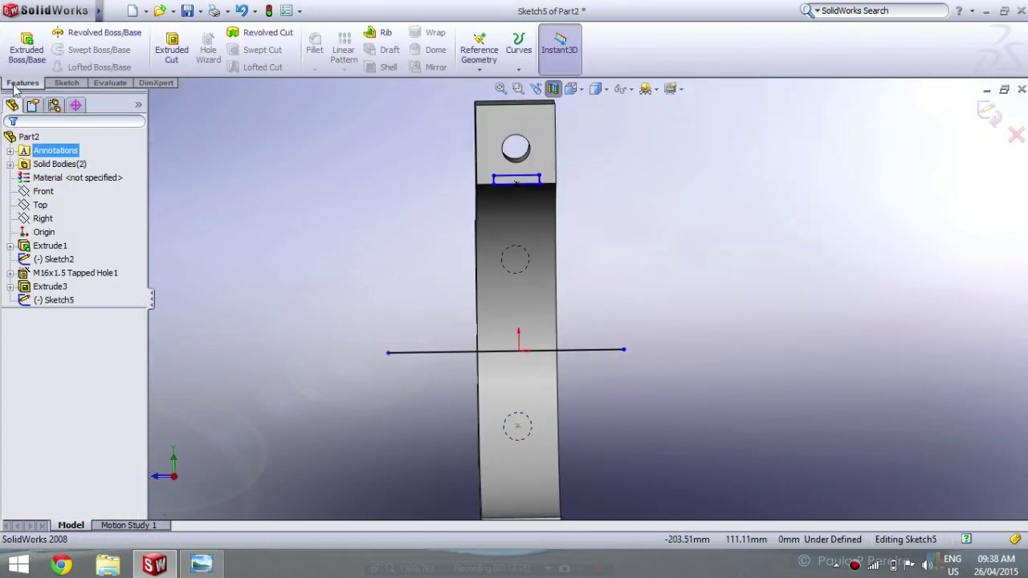
# Set up a revolved cut of the small rectangle on all bodies, thin feature off, about the horizontal line
pyautogui.click(261, 33)
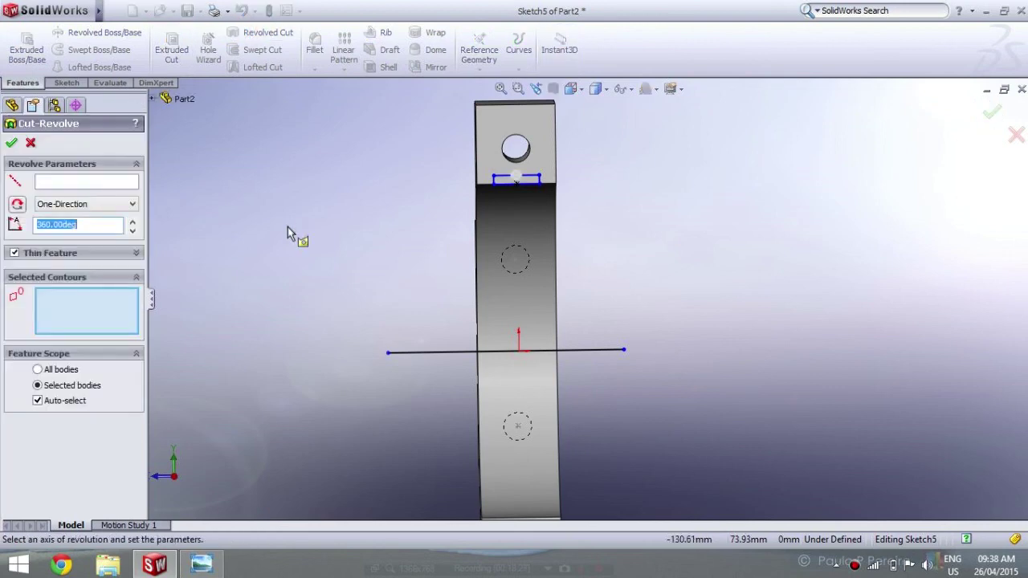
pyautogui.scroll(-5, 507, 179)
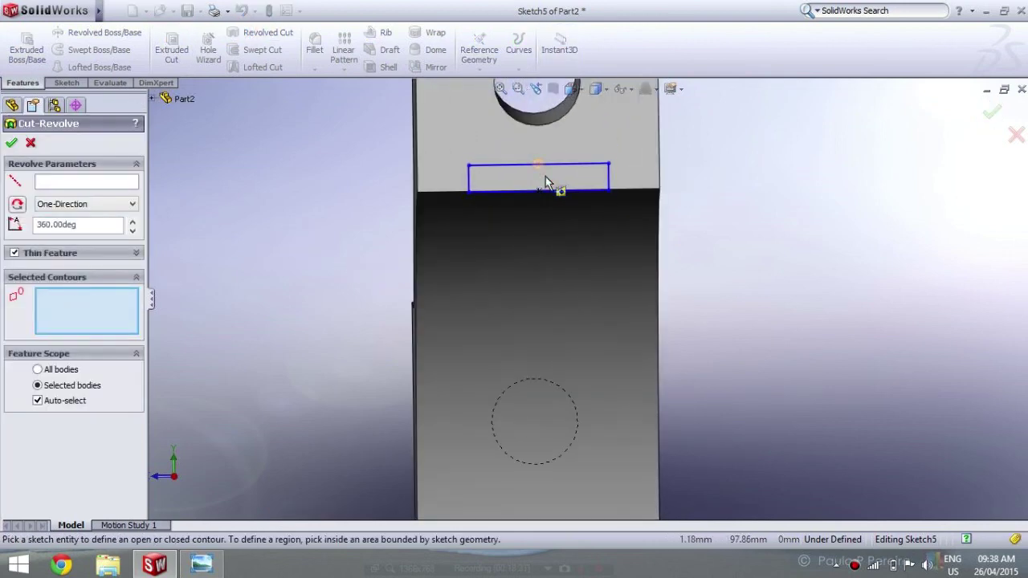
pyautogui.click(546, 179)
pyautogui.scroll(3, 294, 325)
pyautogui.click(50, 371)
pyautogui.click(14, 253)
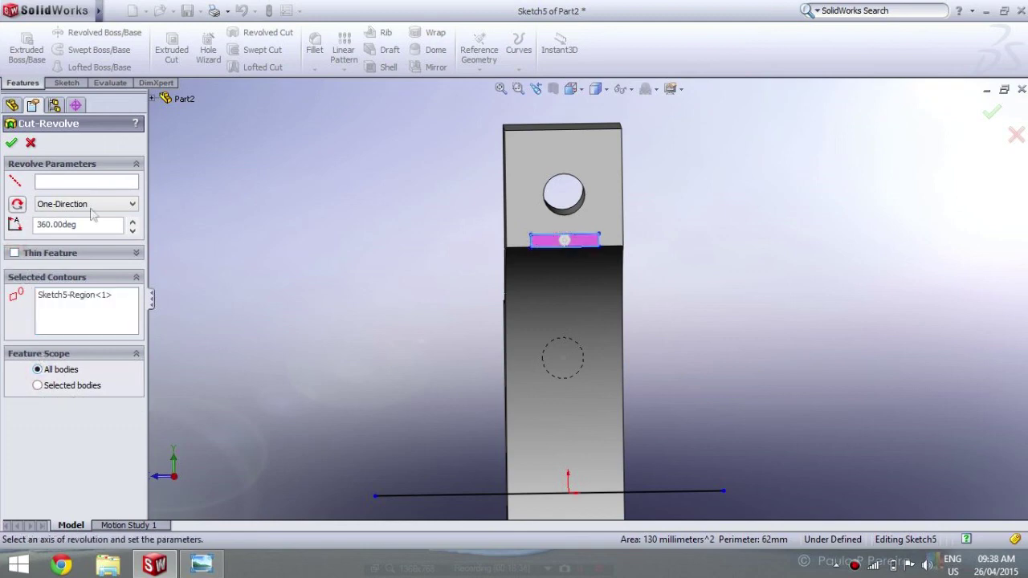
pyautogui.click(76, 184)
pyautogui.click(413, 500)
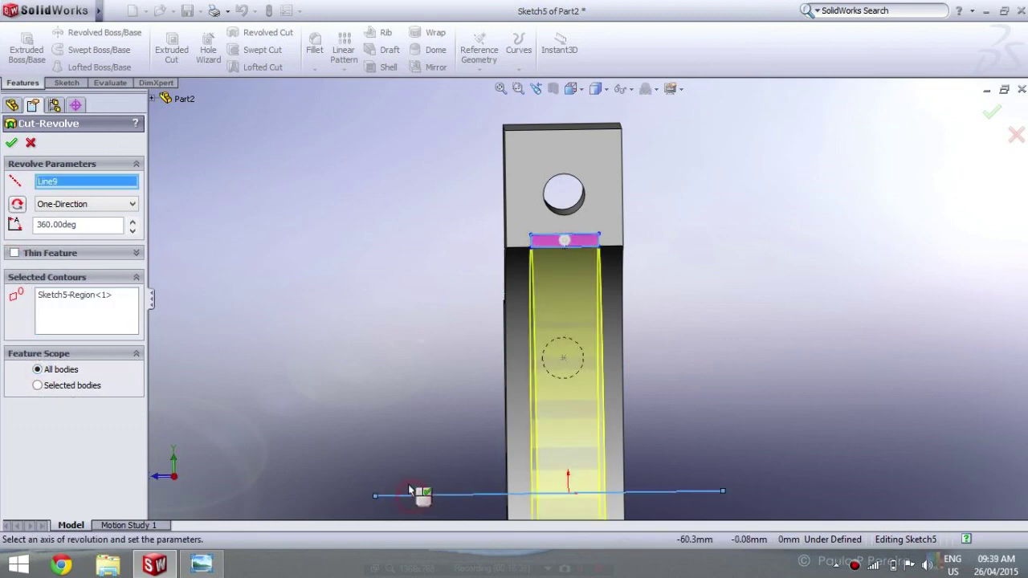
# Confirm the 360° revolved cut and inspect the groove around the bore
pyautogui.moveTo(363, 385); pyautogui.dragTo(332, 366, button='middle')
pyautogui.scroll(3, 342, 365)
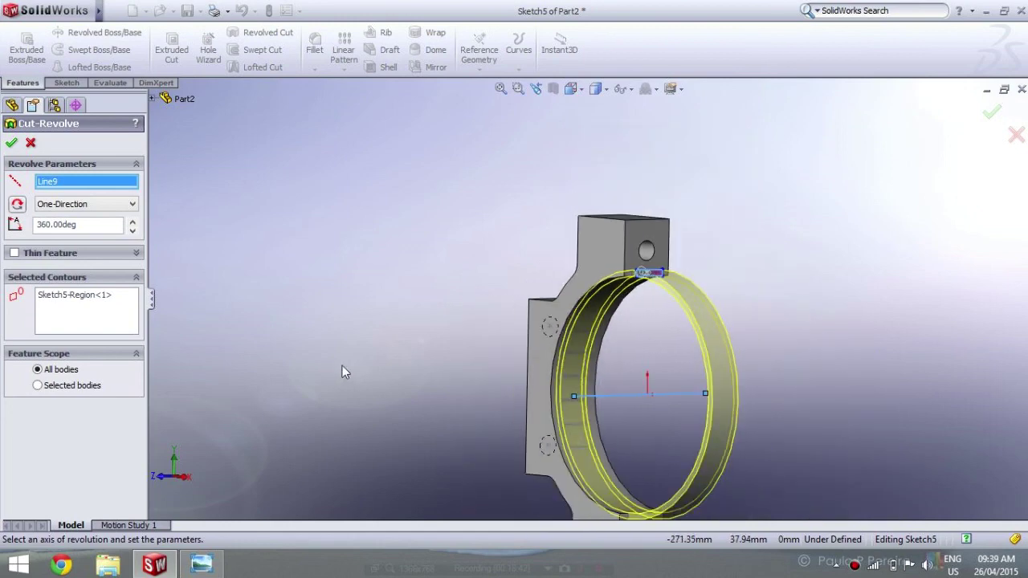
pyautogui.scroll(2, 343, 366)
pyautogui.click(10, 143)
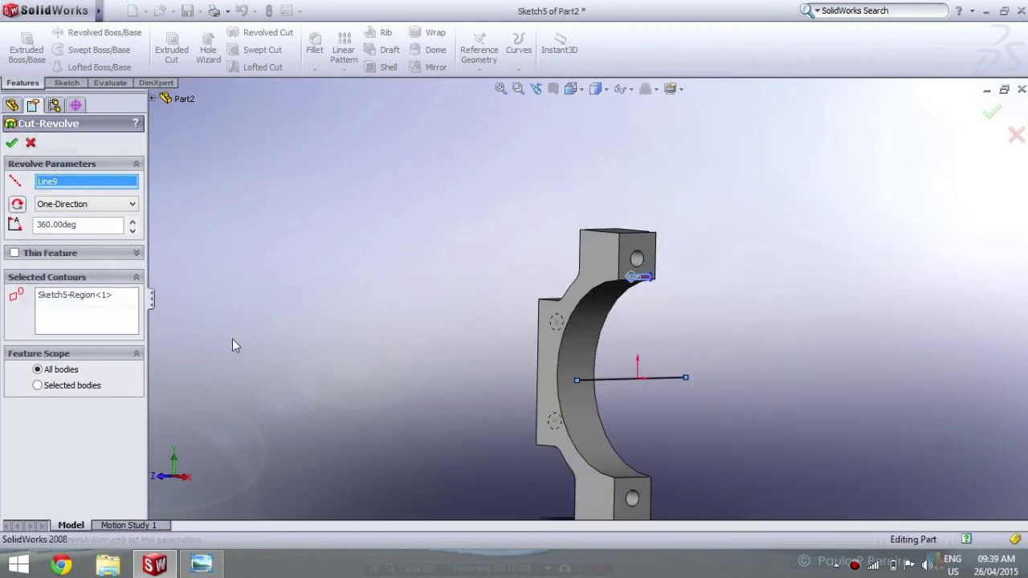
pyautogui.moveTo(361, 333); pyautogui.dragTo(359, 269, button='middle')
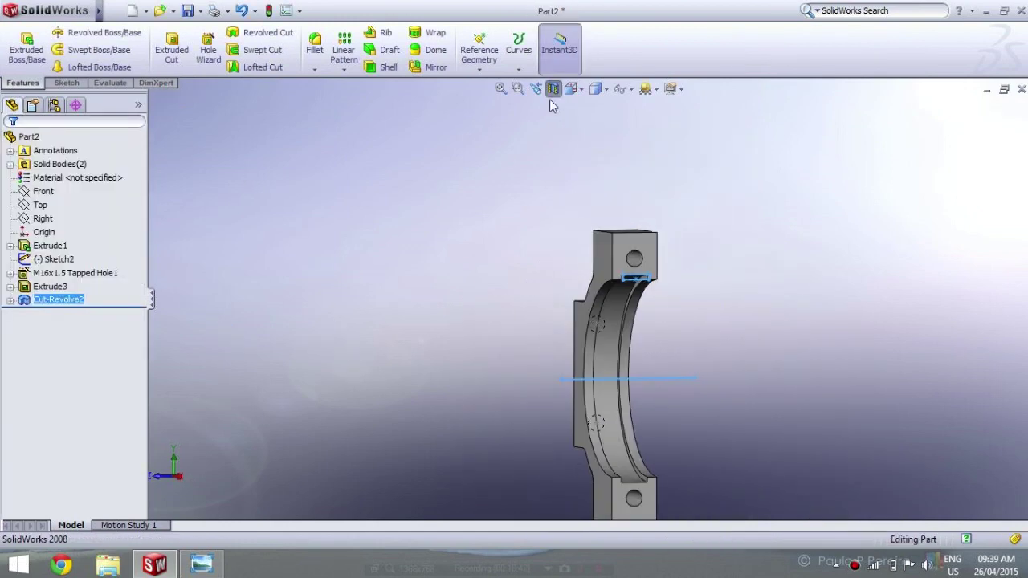
pyautogui.moveTo(528, 224)
pyautogui.mouseDown(button='middle')
pyautogui.moveTo(418, 324)
pyautogui.moveTo(493, 349)
pyautogui.moveTo(551, 319)
pyautogui.moveTo(528, 170)
pyautogui.moveTo(372, 218)
pyautogui.moveTo(384, 264)
pyautogui.moveTo(333, 246)
pyautogui.moveTo(213, 159)
pyautogui.moveTo(202, 170)
pyautogui.moveTo(200, 236)
pyautogui.moveTo(310, 252)
pyautogui.moveTo(351, 165)
pyautogui.moveTo(5, 291)
pyautogui.moveTo(305, 233)
pyautogui.moveTo(592, 218)
pyautogui.moveTo(460, 301)
pyautogui.mouseUp(button='middle')
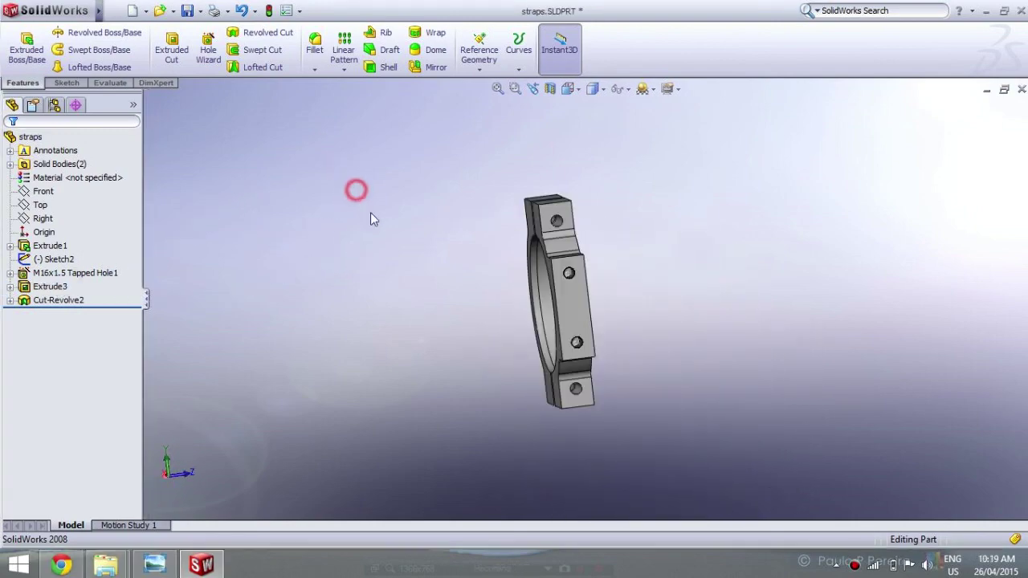
# Save the part as straps.SLDPRT inside a new Eccentric folder under Solidworks Data
pyautogui.moveTo(369, 213)
pyautogui.mouseDown(button='middle')
pyautogui.moveTo(704, 266)
pyautogui.moveTo(500, 300)
pyautogui.moveTo(470, 321)
pyautogui.mouseUp(button='middle')
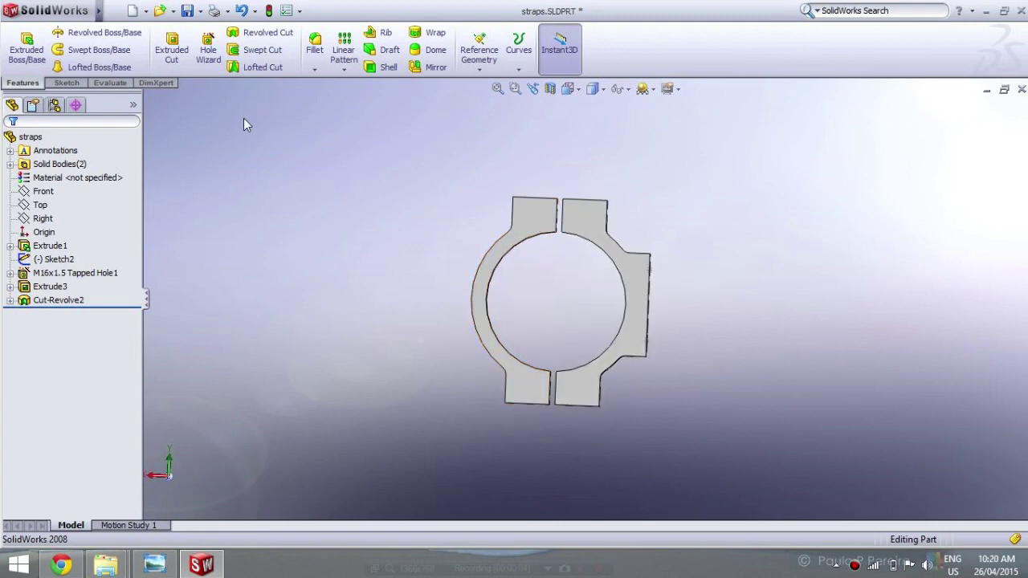
pyautogui.click(200, 12)
pyautogui.click(218, 43)
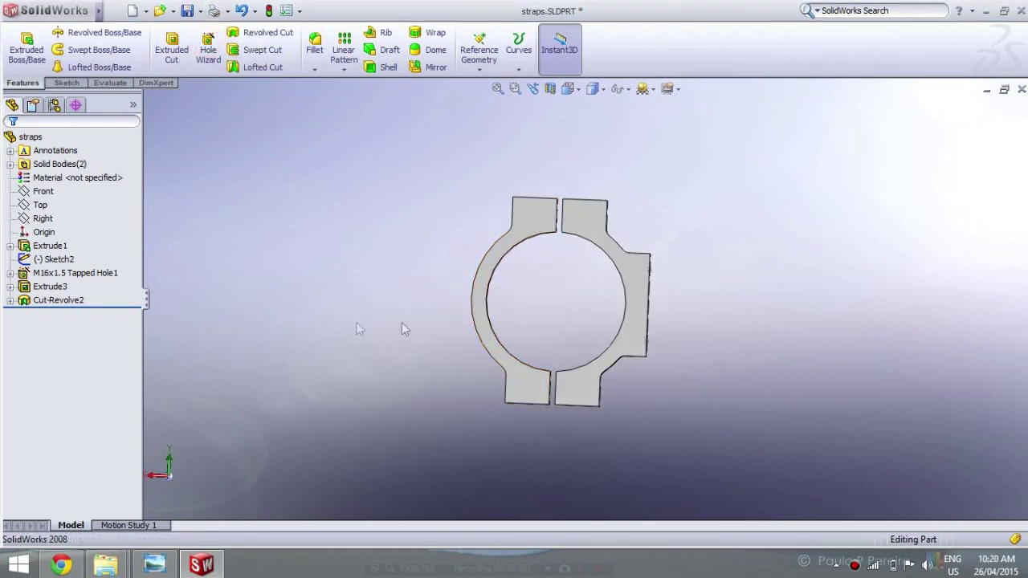
pyautogui.click(634, 145)
pyautogui.click(651, 147)
pyautogui.write('Eccentric')
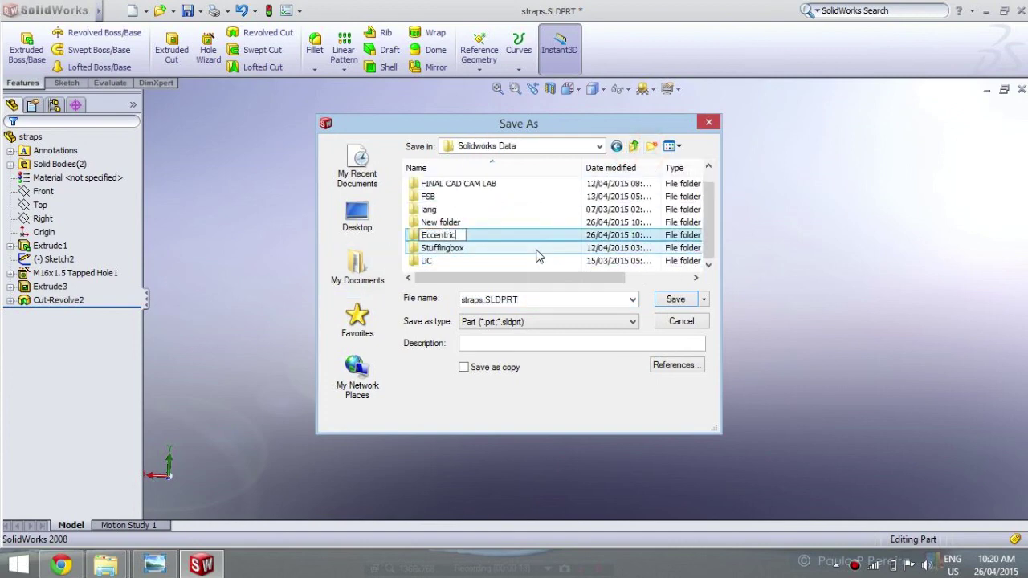
pyautogui.press('Return')
pyautogui.doubleClick(482, 186)
pyautogui.click(676, 299)
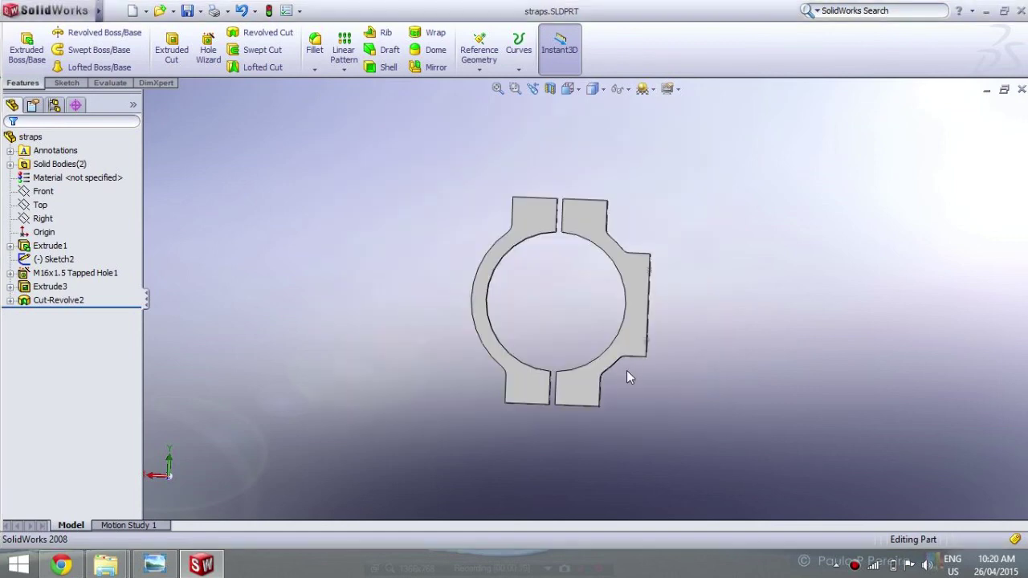
# Split the clamp using the Right plane as trim tool, cutting it into two bodies
pyautogui.hotkey('ctrl', '7')
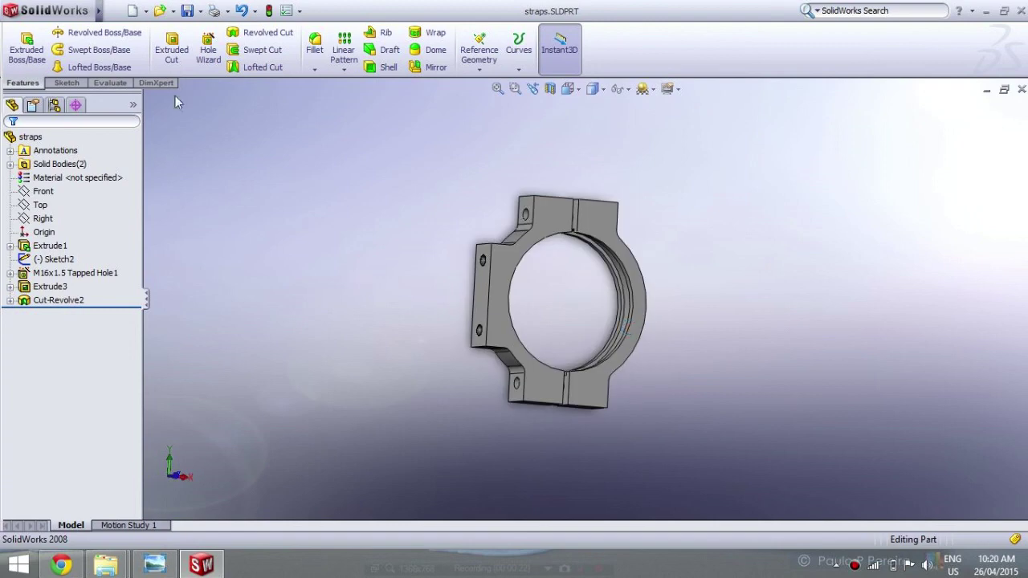
pyautogui.moveTo(98, 10)
pyautogui.click(198, 11)
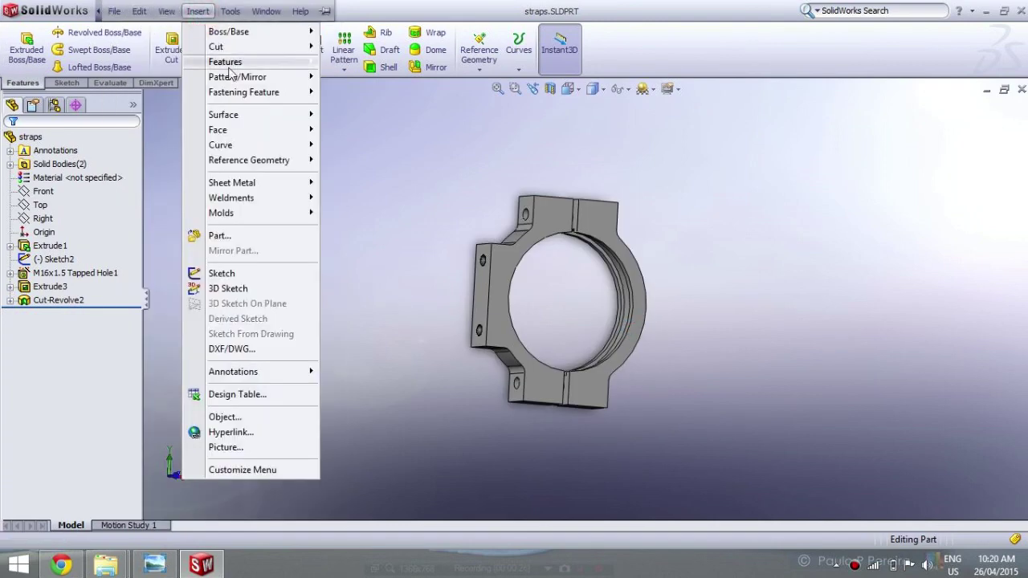
pyautogui.click(355, 334)
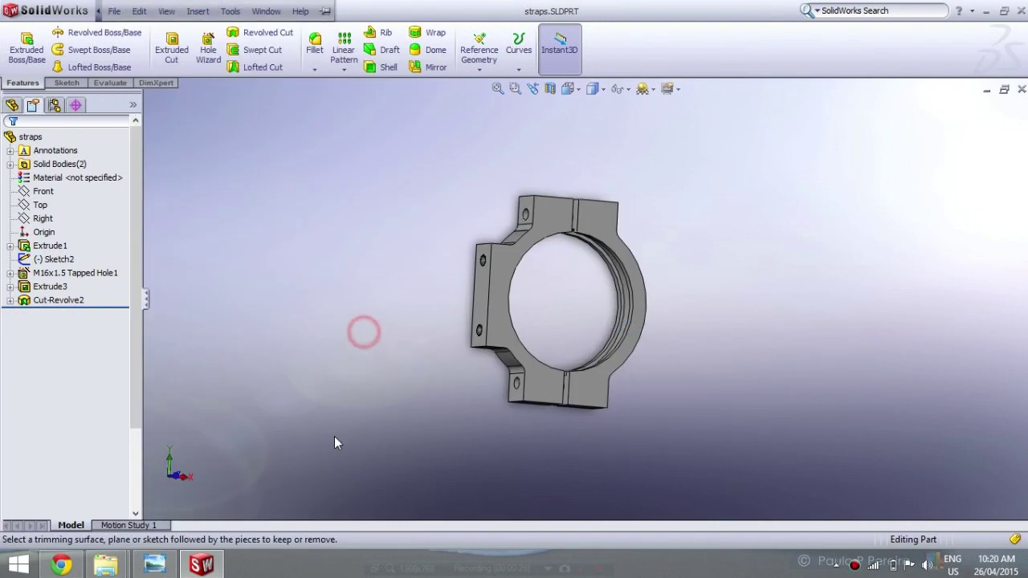
pyautogui.click(78, 317)
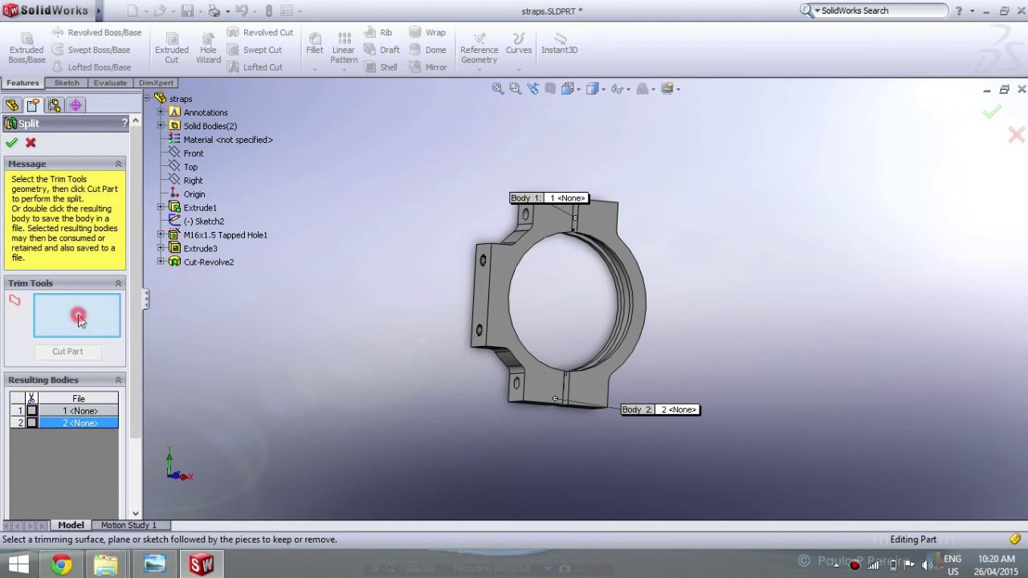
pyautogui.click(193, 180)
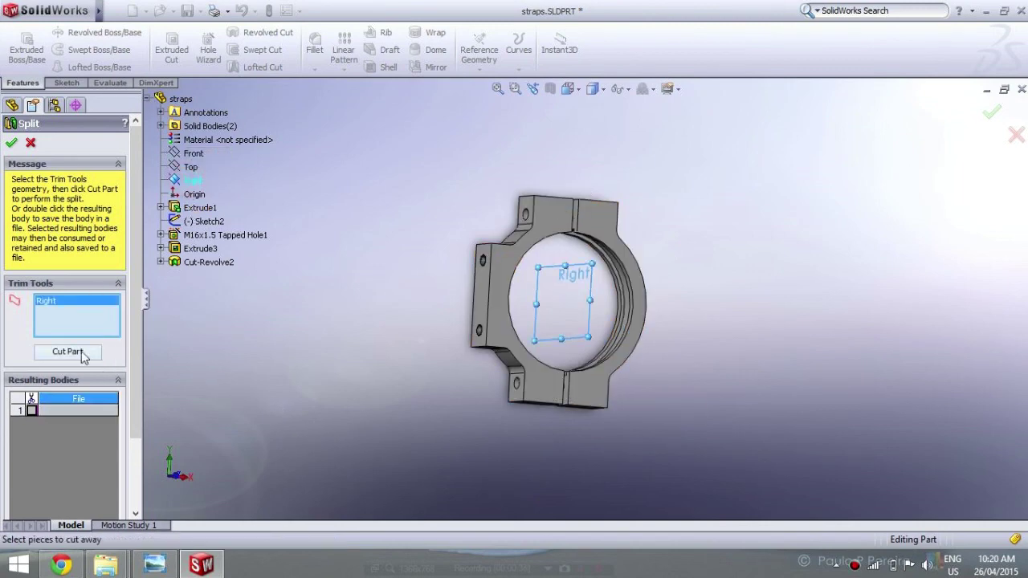
pyautogui.click(71, 353)
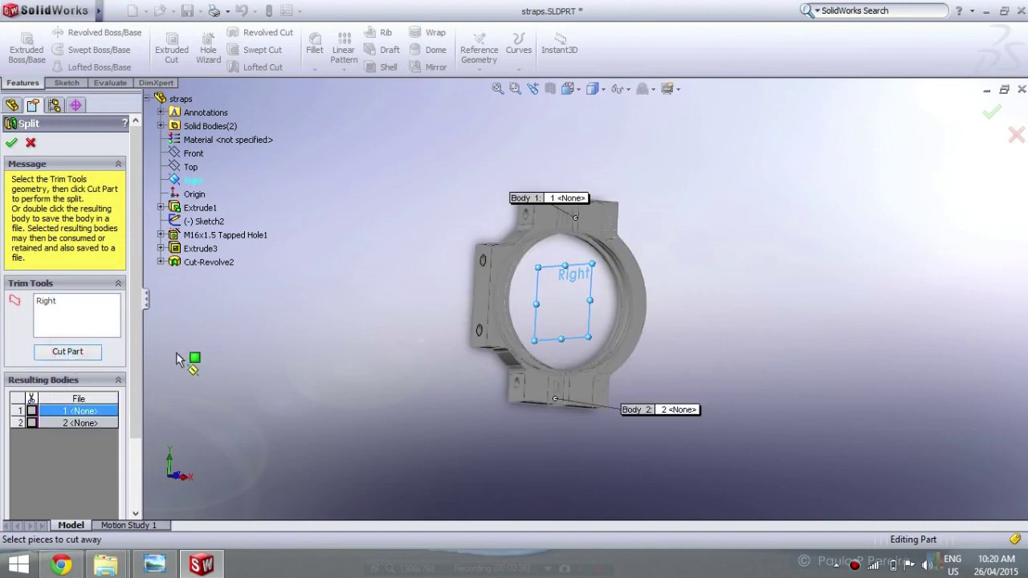
# Save both resulting bodies as Body1.sldprt and Body2.sldprt, accepting the template warning
pyautogui.hotkey('ctrl', '1')
pyautogui.click(32, 410)
pyautogui.click(31, 422)
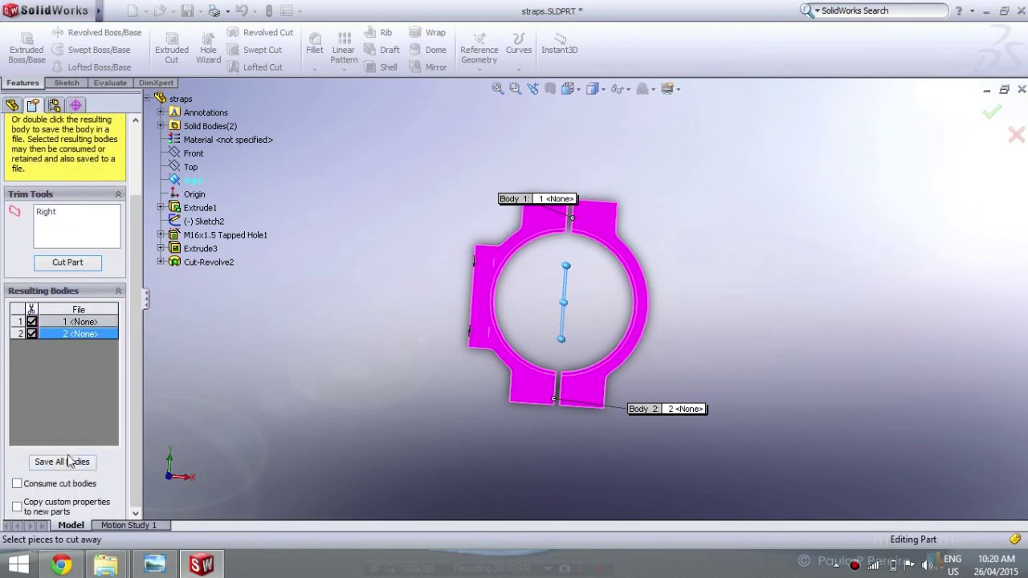
pyautogui.click(62, 461)
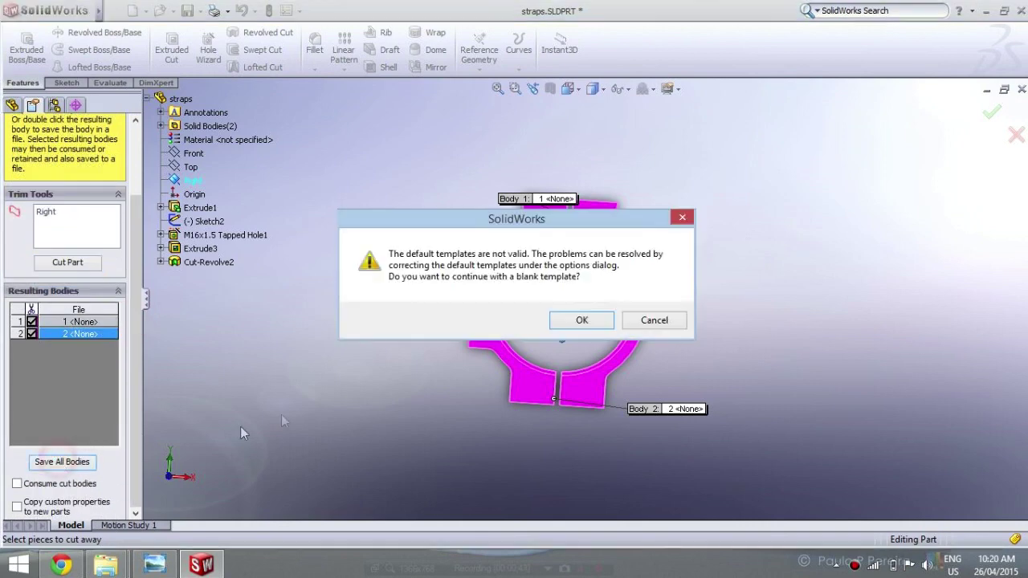
pyautogui.click(582, 320)
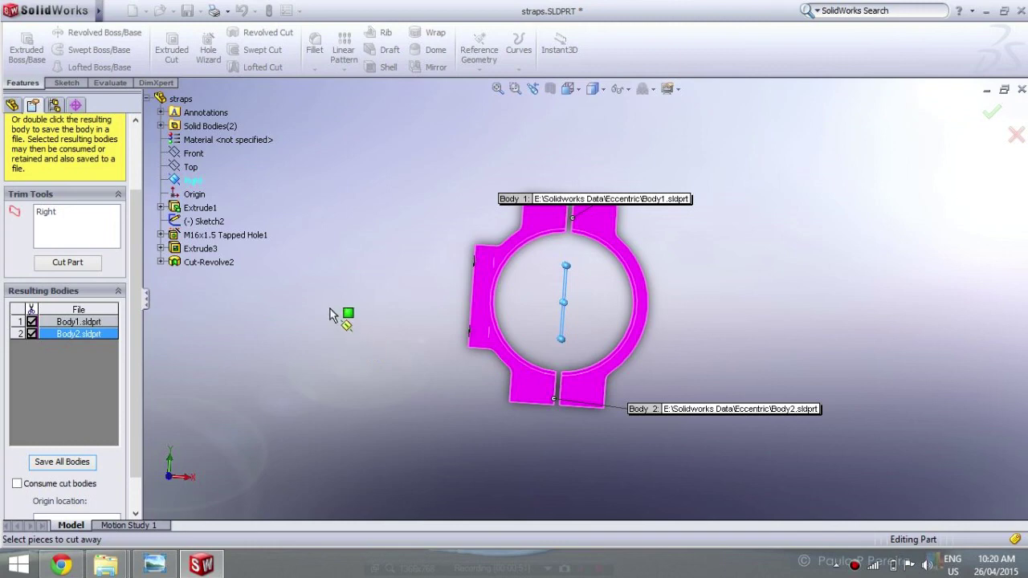
pyautogui.scroll(3, 130, 250)
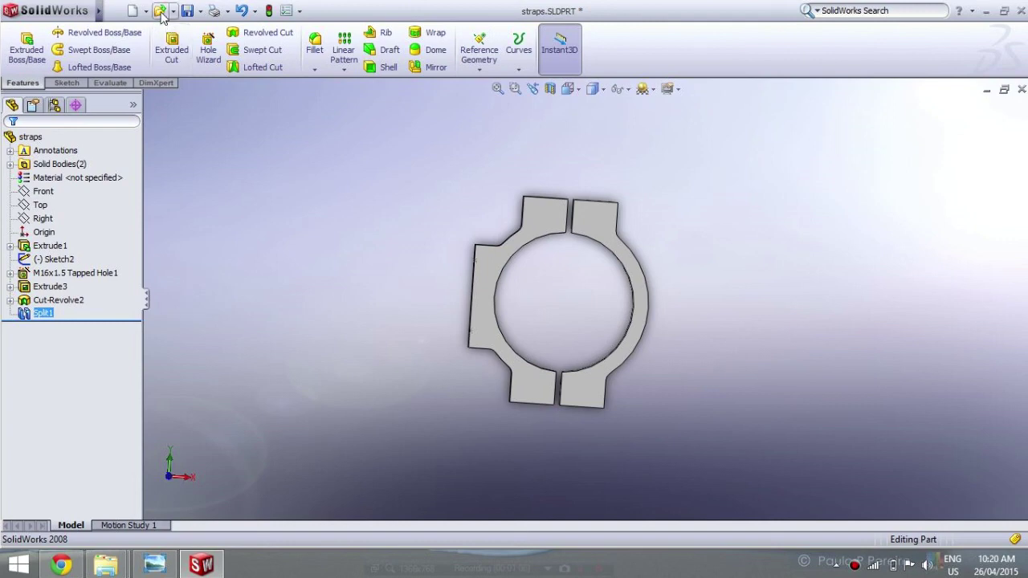
# Open Body1.sldprt from the Eccentric folder and orbit it to a 3-D view
pyautogui.click(160, 10)
pyautogui.click(445, 185)
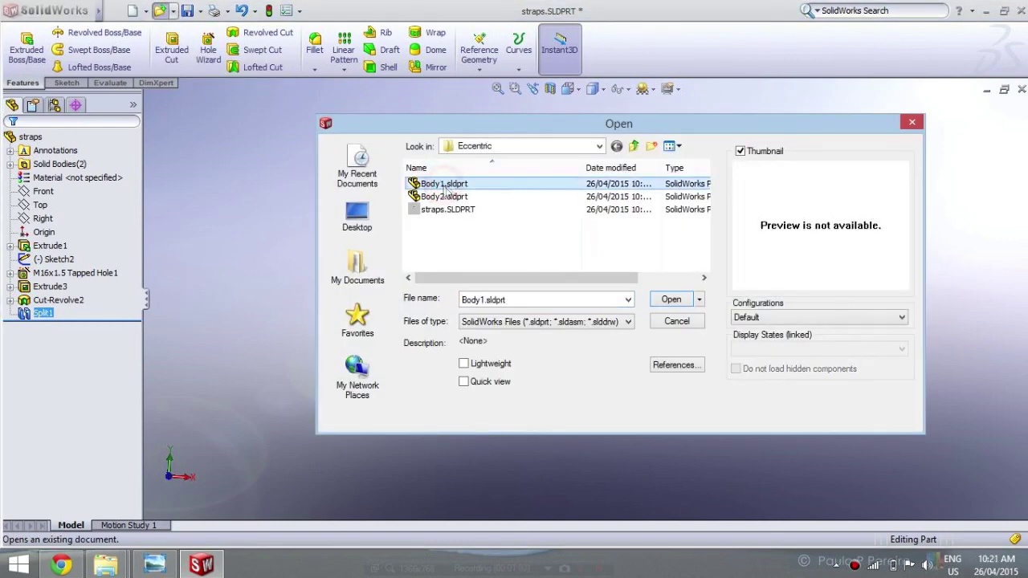
pyautogui.click(672, 302)
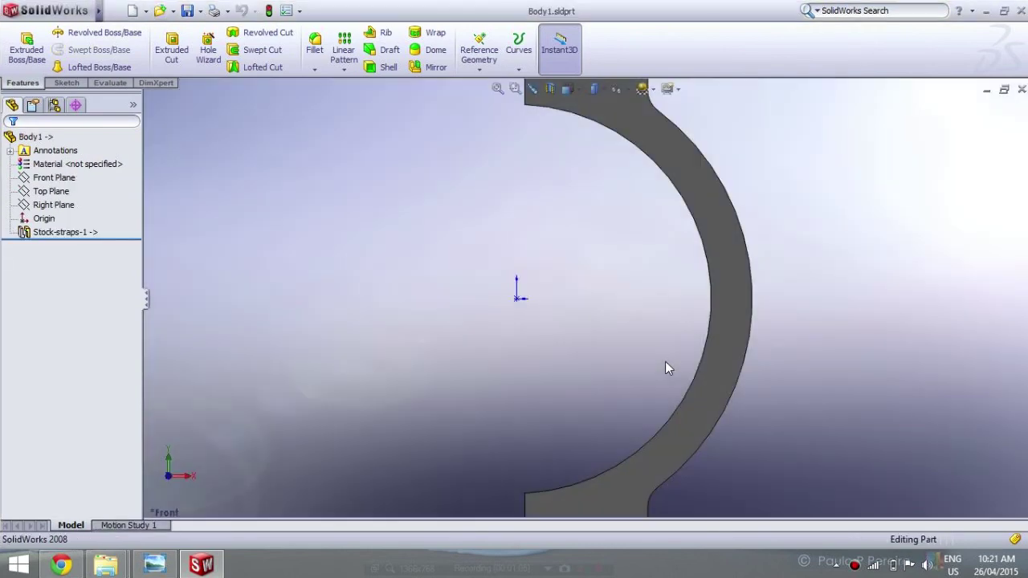
pyautogui.scroll(3, 665, 369)
pyautogui.moveTo(487, 257)
pyautogui.mouseDown(button='middle')
pyautogui.moveTo(687, 289)
pyautogui.moveTo(990, 291)
pyautogui.mouseUp(button='middle')
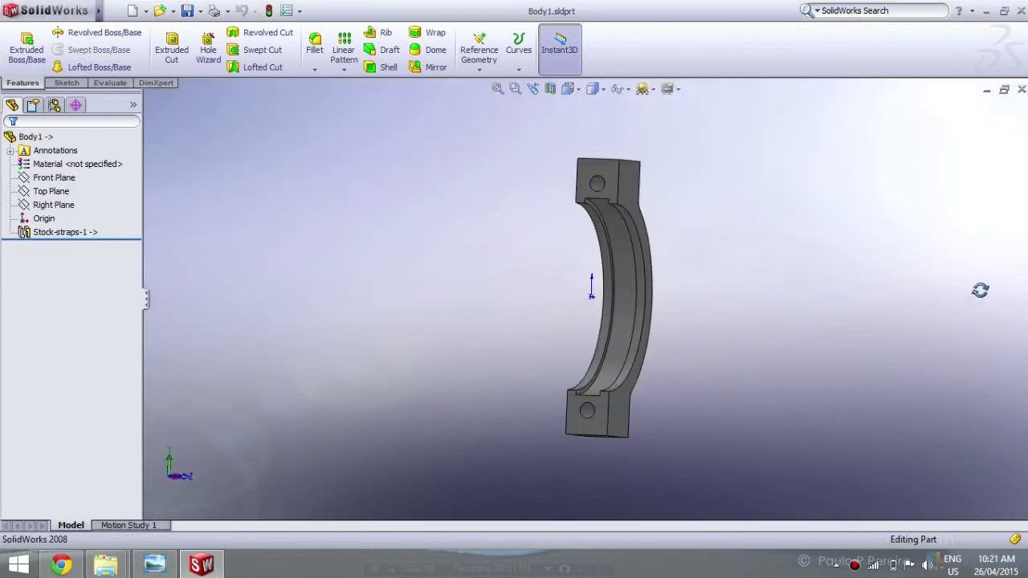
# Save Body1 together with its referenced straps model
pyautogui.click(188, 12)
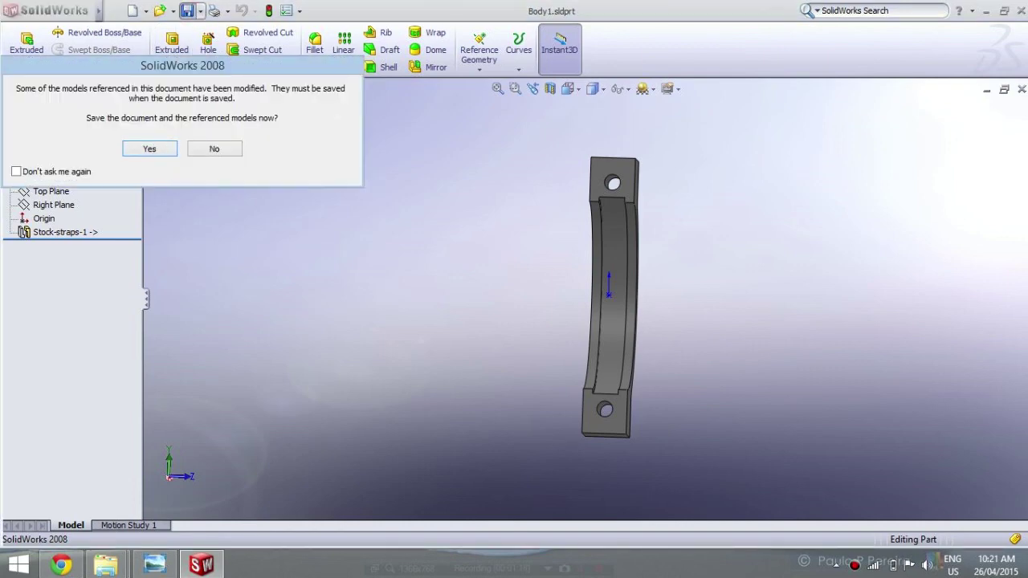
pyautogui.click(150, 150)
pyautogui.moveTo(279, 236)
pyautogui.mouseDown(button='middle')
pyautogui.moveTo(340, 252)
pyautogui.moveTo(316, 286)
pyautogui.moveTo(206, 304)
pyautogui.mouseUp(button='middle')
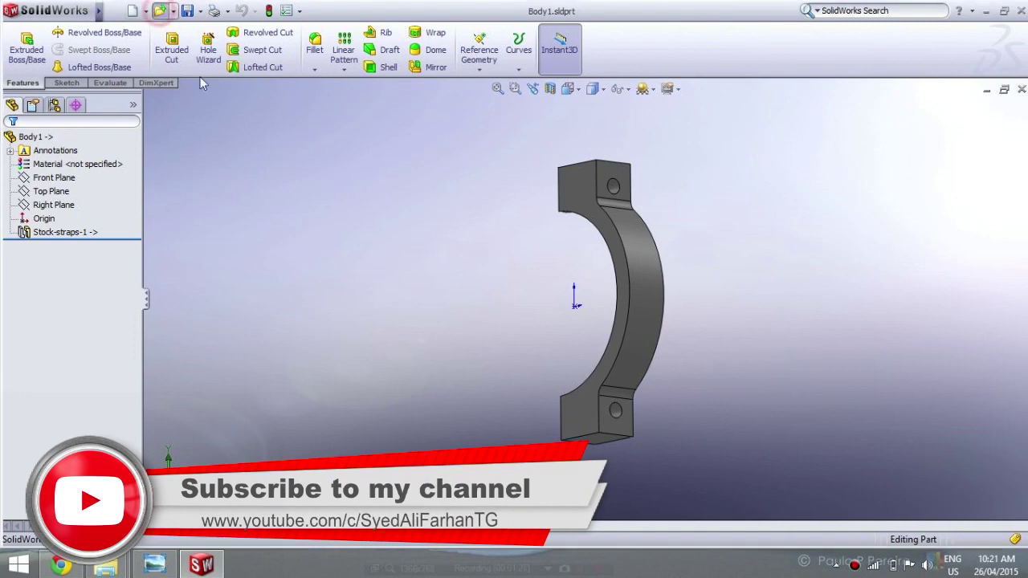
# Open Body2.sldprt, orbit to view its semicircular cutout, and save it
pyautogui.click(159, 11)
pyautogui.click(452, 197)
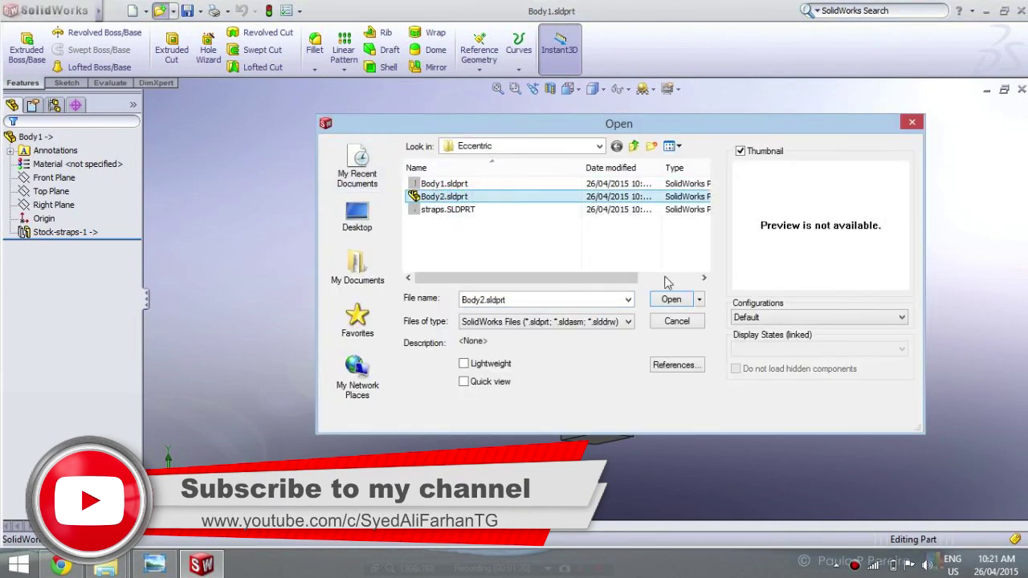
pyautogui.click(668, 298)
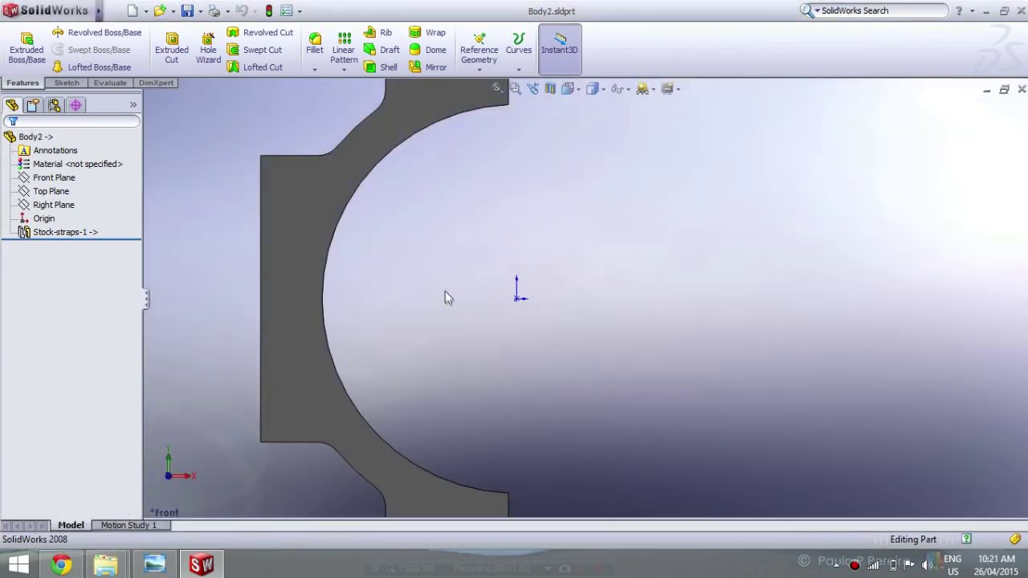
pyautogui.scroll(3, 418, 281)
pyautogui.moveTo(390, 271)
pyautogui.mouseDown(button='middle')
pyautogui.moveTo(689, 282)
pyautogui.moveTo(432, 257)
pyautogui.mouseUp(button='middle')
pyautogui.moveTo(341, 344); pyautogui.dragTo(275, 264, button='middle')
pyautogui.click(187, 11)
pyautogui.moveTo(310, 304)
pyautogui.mouseDown(button='middle')
pyautogui.moveTo(677, 321)
pyautogui.moveTo(635, 291)
pyautogui.mouseUp(button='middle')
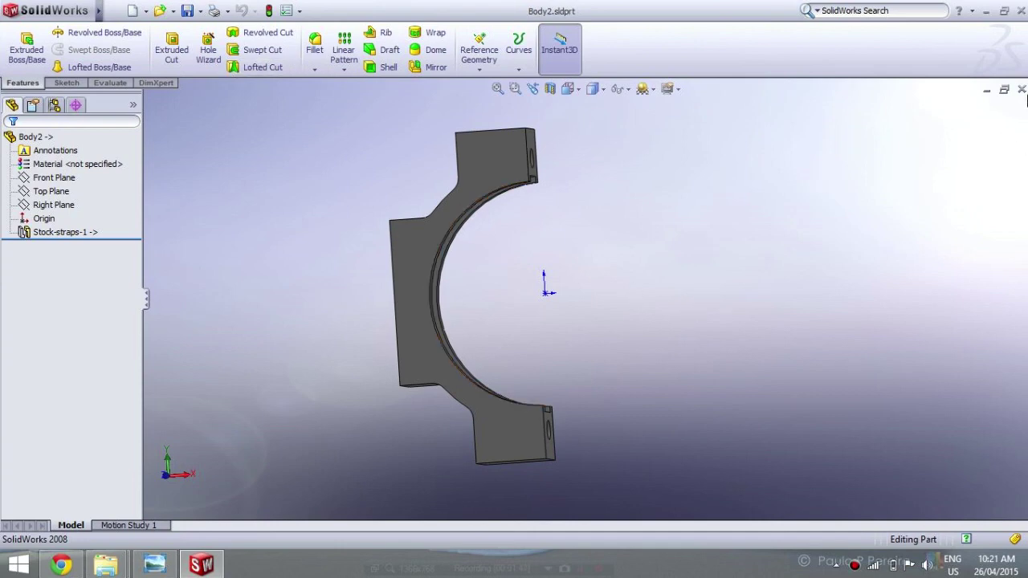
# Close the Body2, Body1 and straps.SLDPRT documents
pyautogui.click(1021, 89)
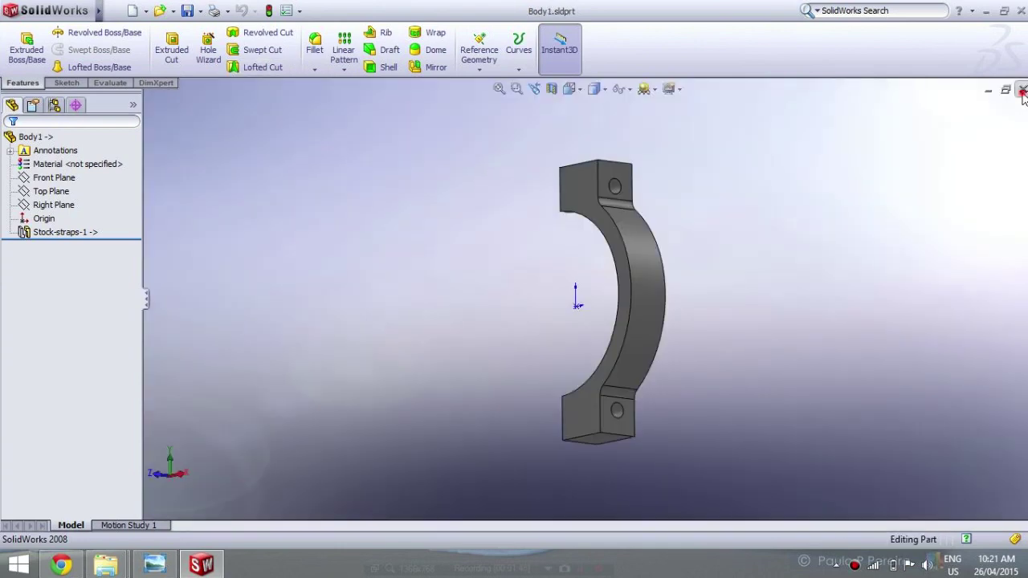
pyautogui.click(1022, 89)
pyautogui.moveTo(860, 338); pyautogui.dragTo(584, 331, button='middle')
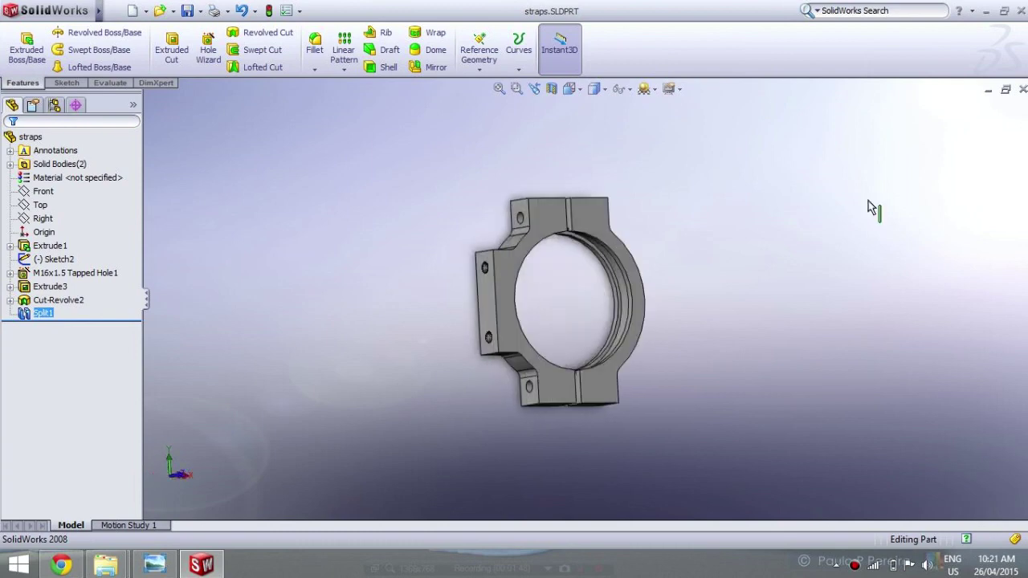
pyautogui.click(1022, 90)
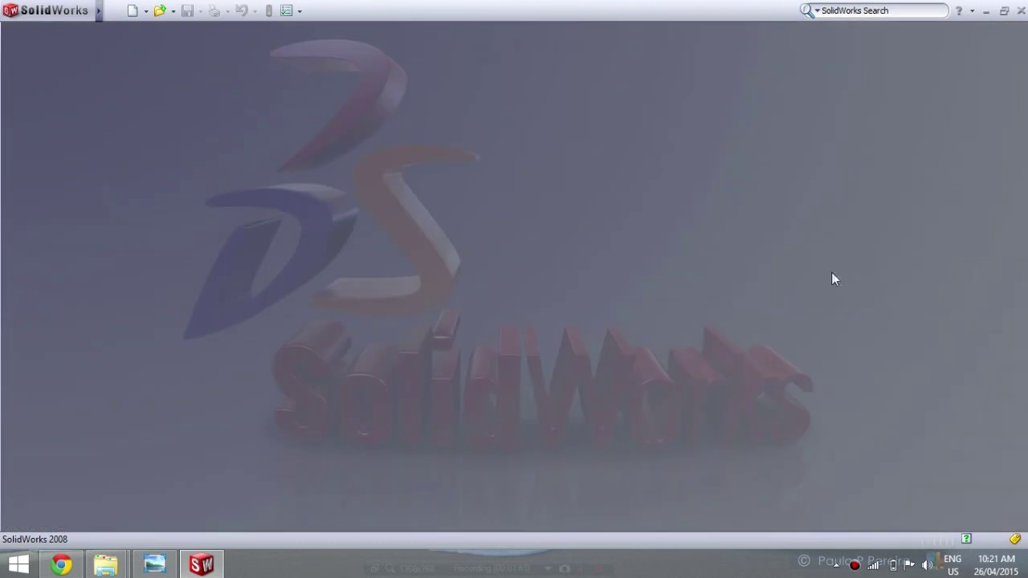